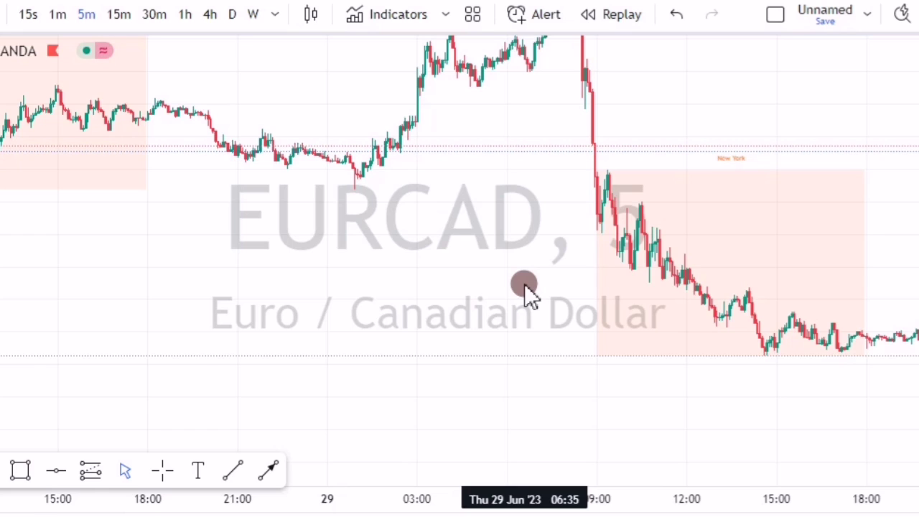
Step: Draw a large rectangle in the empty area below the candles, spanning about 18:00 on 28 June to 07:00 on 29 June
left_click_drag(266, 275, 309, 266)
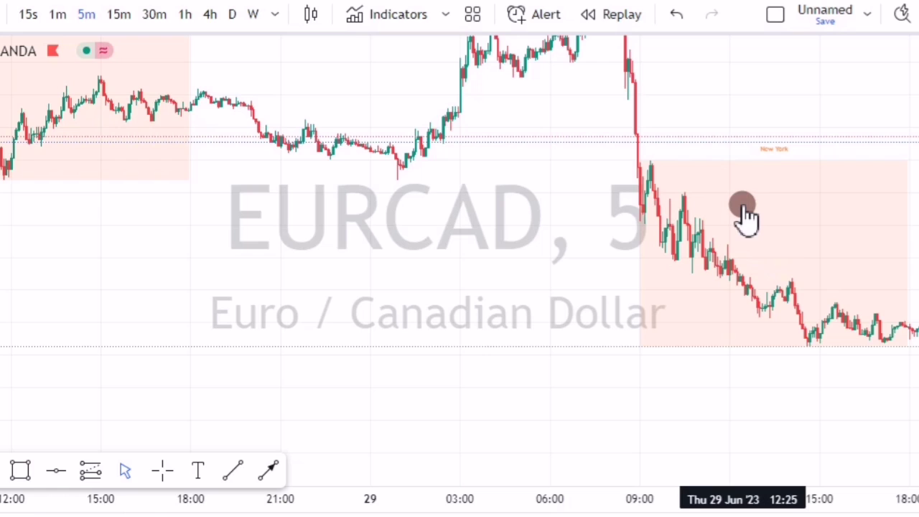
left_click_drag(478, 194, 288, 225)
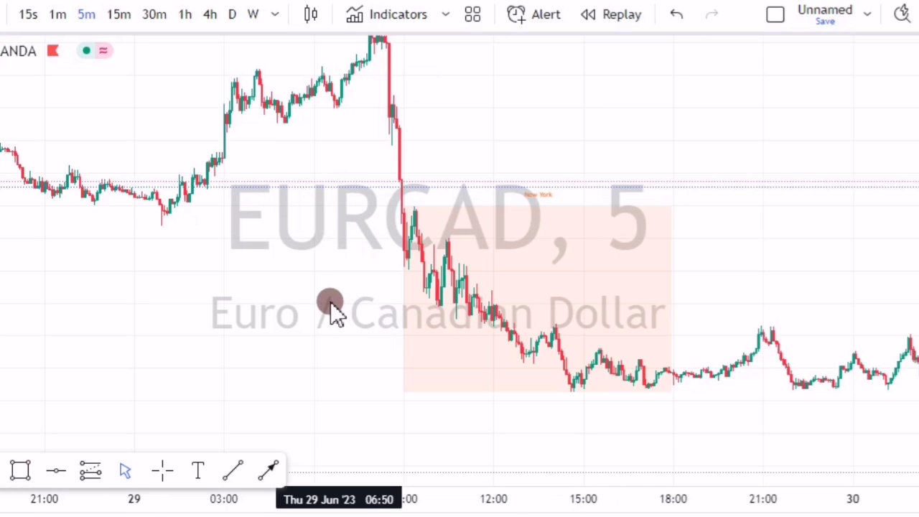
left_click_drag(375, 290, 552, 230)
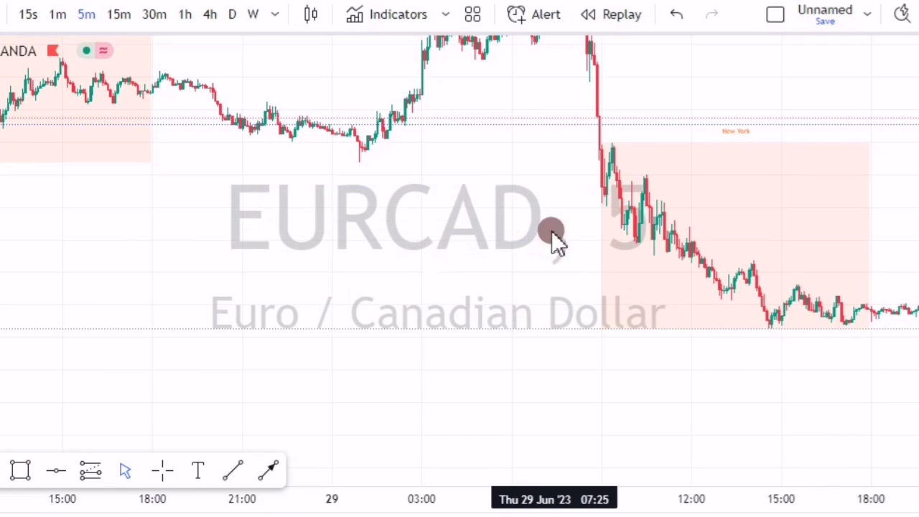
left_click(21, 471)
mouse_move(147, 238)
left_mouse_down()
mouse_move(369, 265)
mouse_move(409, 283)
left_mouse_up()
left_click_drag(456, 300, 533, 422)
left_click(533, 422)
left_click(65, 303)
left_click_drag(25, 346, 51, 309)
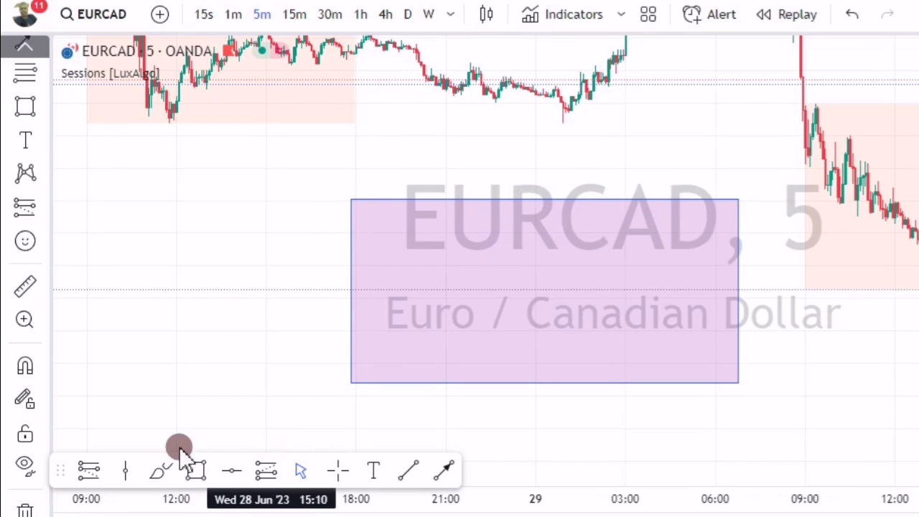
Step: Draw two thin horizontal rectangles, one above the other, before the large rectangle, spanning roughly 10:00 to 17:00 on 28 June
left_click(190, 472)
left_click(127, 200)
left_click(319, 213)
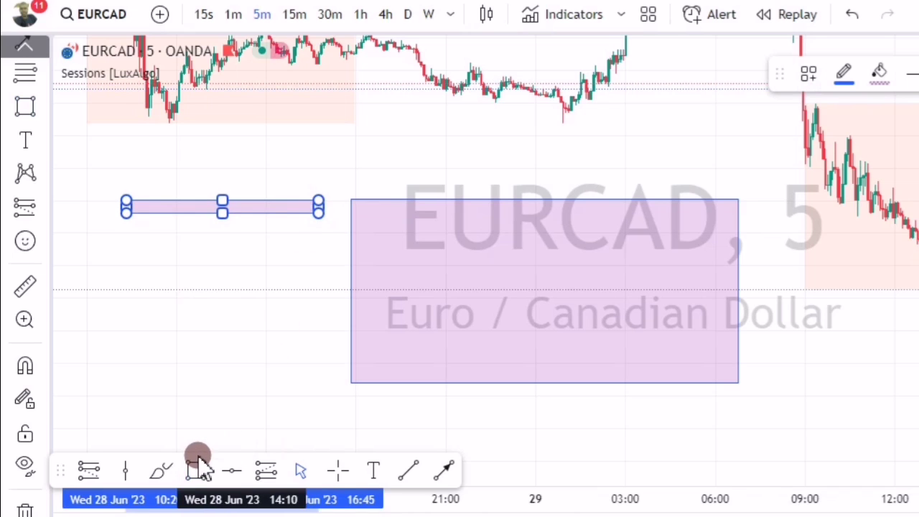
left_click(132, 278)
left_click(115, 271)
left_click(322, 284)
left_click(294, 296)
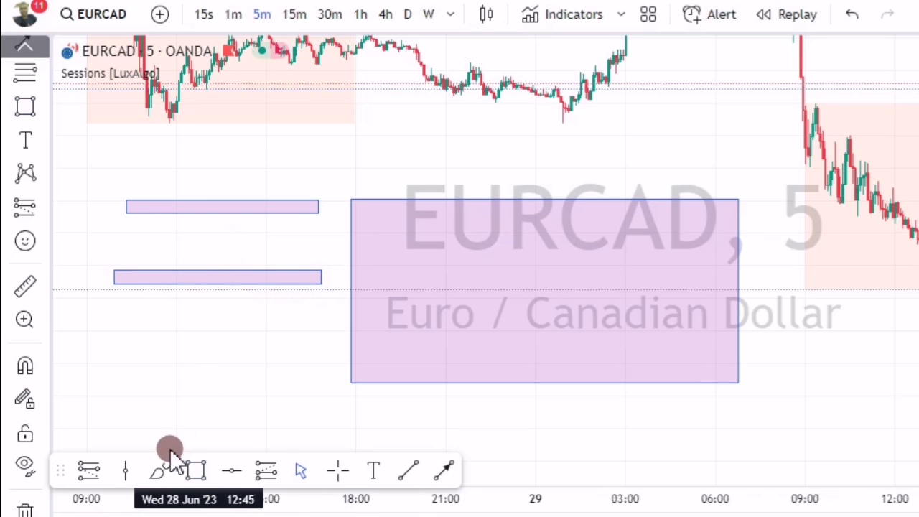
Step: Brush a price path breaking below the lower thin rectangle, a rising arrow past the upper one, and short lines beyond both
left_click(161, 470)
left_click_drag(125, 256, 175, 247)
left_click_drag(182, 283, 183, 295)
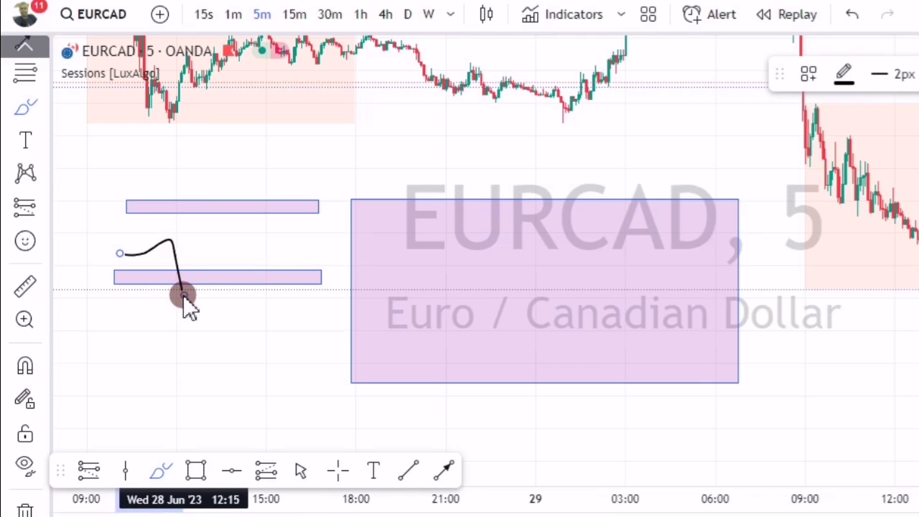
left_click_drag(184, 296, 184, 295)
left_click_drag(135, 183, 197, 186)
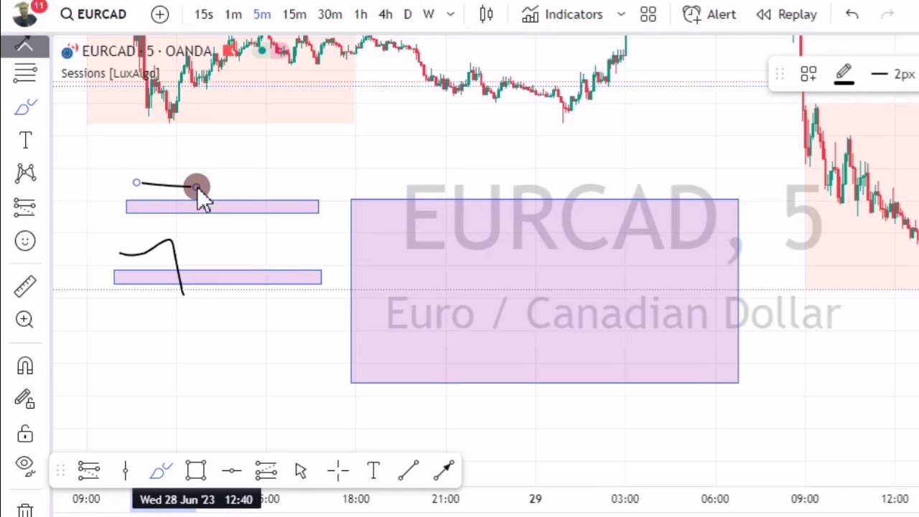
mouse_move(181, 252)
left_mouse_down()
mouse_move(227, 219)
mouse_move(246, 177)
mouse_move(248, 188)
left_mouse_up()
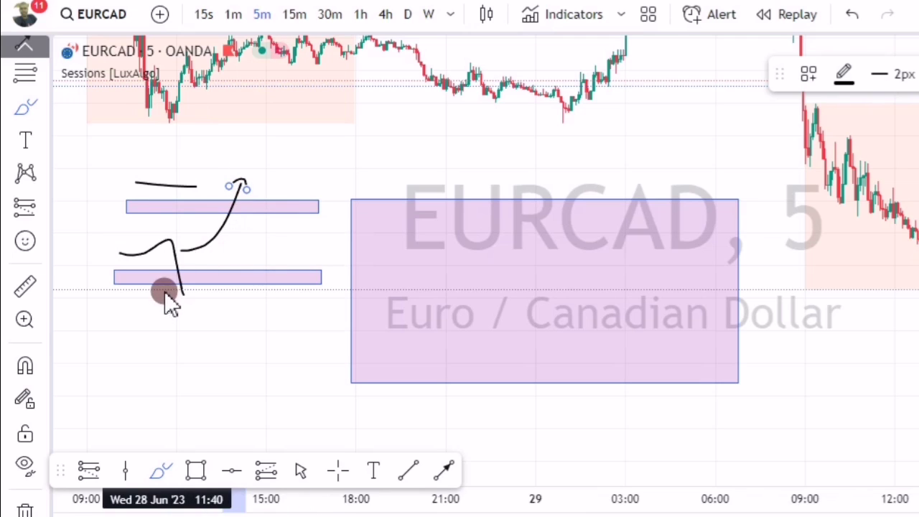
left_click_drag(158, 291, 215, 291)
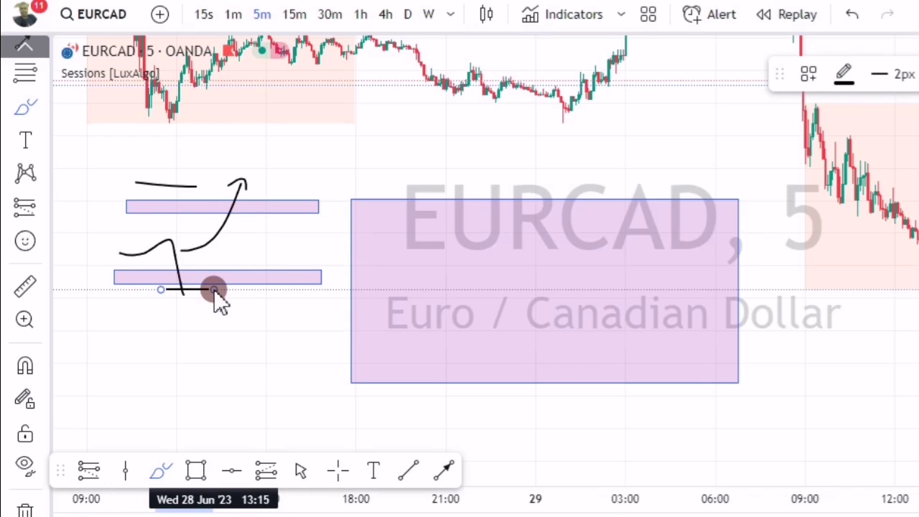
left_click_drag(214, 290, 214, 289)
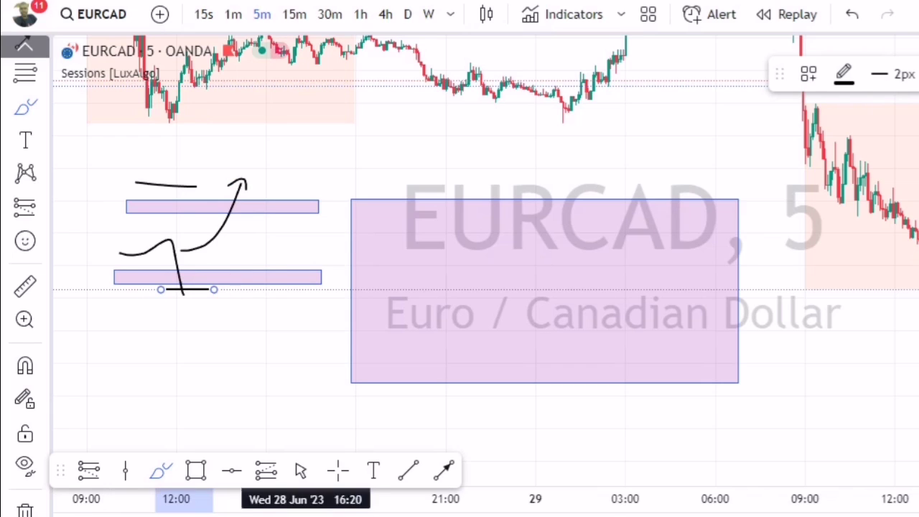
Step: Undo the brush strokes and the two thin rectangles
left_click(856, 14)
left_click(858, 15)
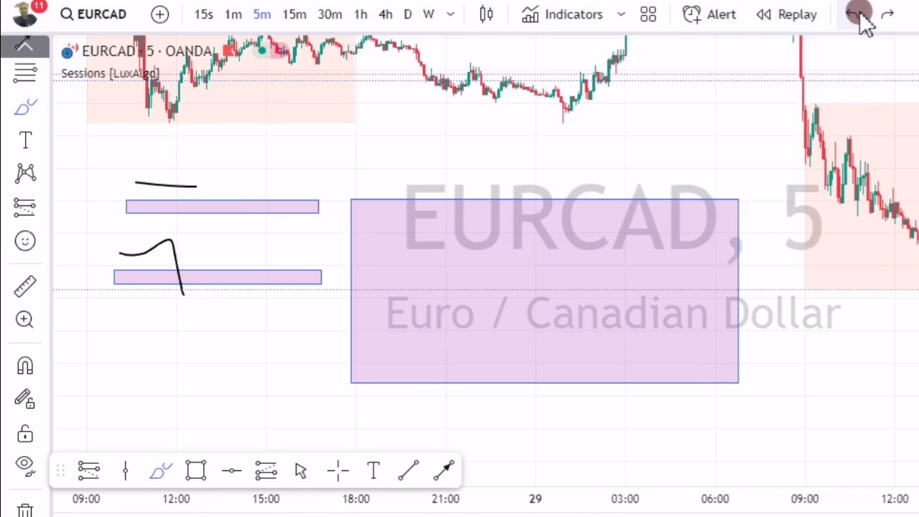
left_click(857, 14)
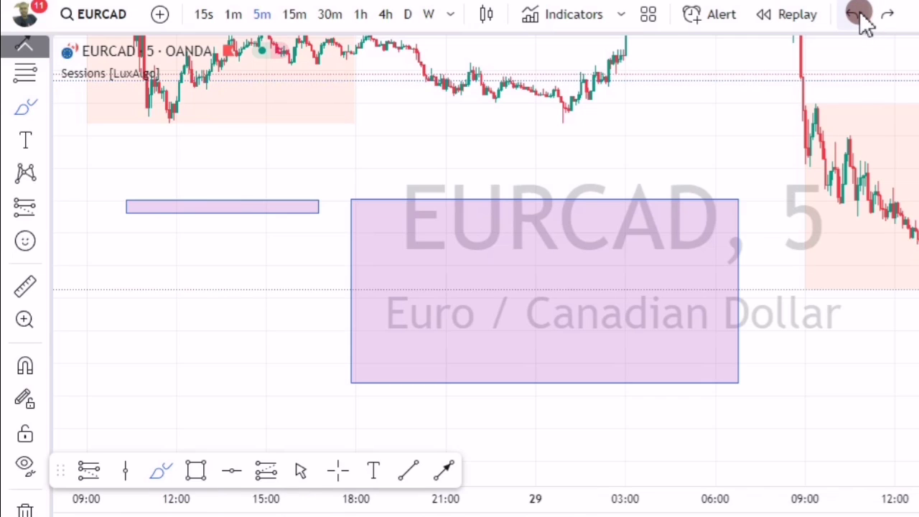
left_click(856, 14)
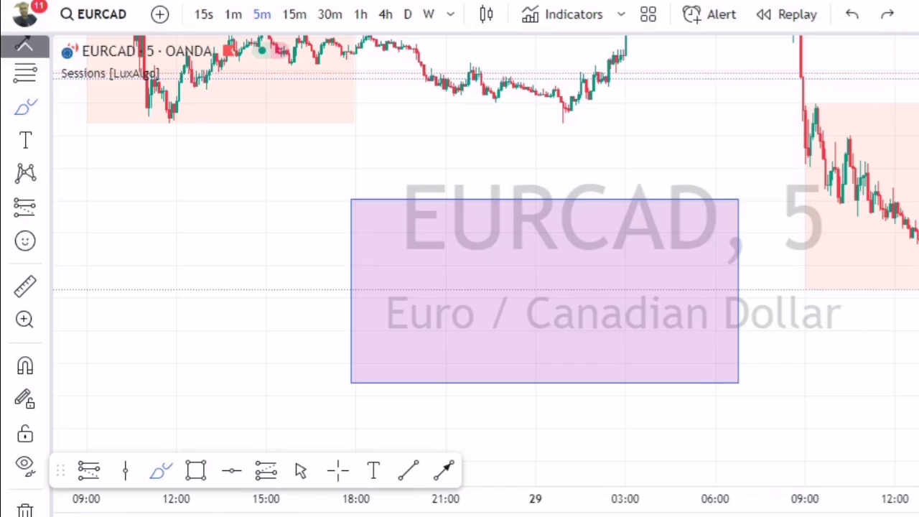
Step: Brush a price path falling into the large rectangle and rebounding, and mark its low with a flat horizontal loop
left_click(161, 471)
left_click_drag(311, 150, 340, 219)
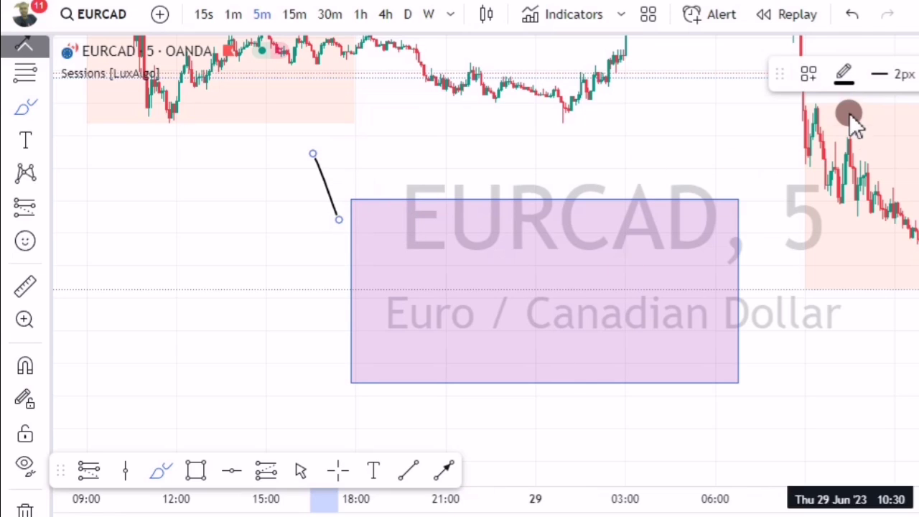
mouse_move(298, 158)
left_mouse_down()
mouse_move(314, 210)
mouse_move(345, 253)
left_mouse_up()
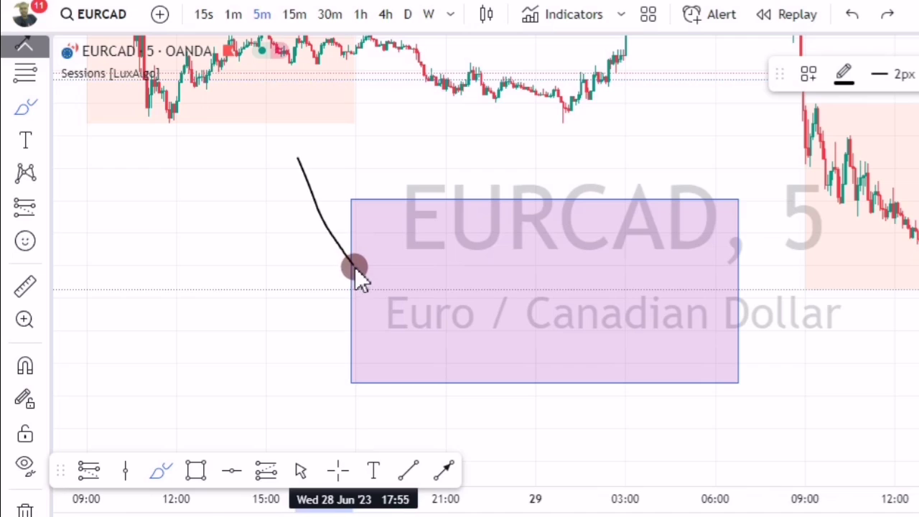
left_click_drag(364, 307, 386, 258)
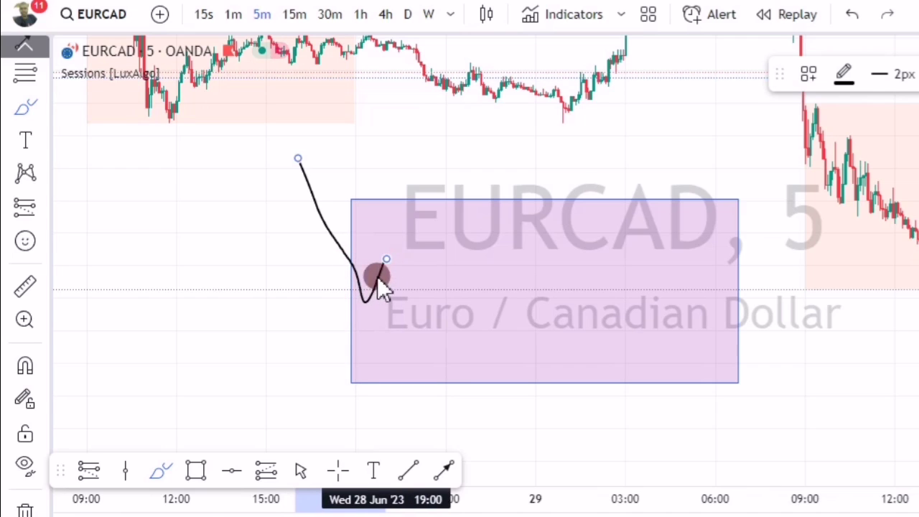
mouse_move(357, 293)
left_mouse_down()
mouse_move(480, 294)
mouse_move(364, 300)
left_mouse_up()
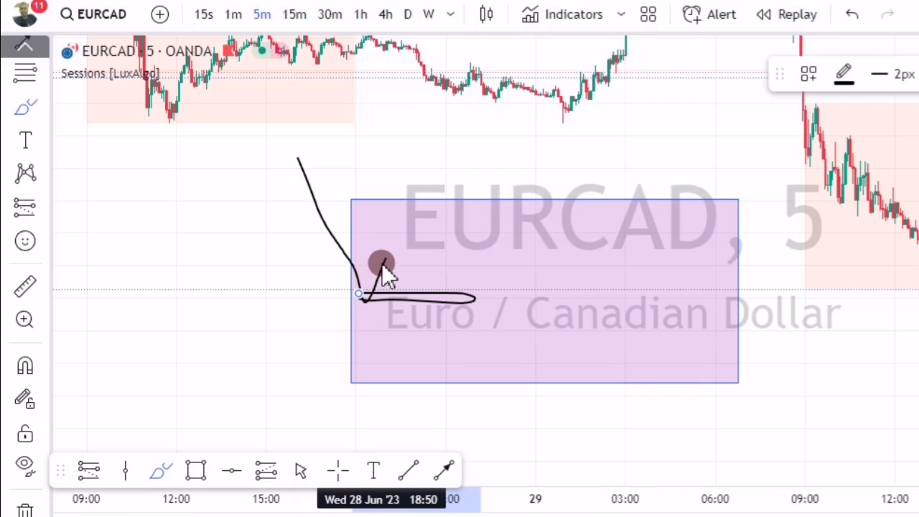
Step: Extend the sketched path up to a swing high, mark the high with a flat loop, and brush a downward arrow through the low zone
left_click_drag(382, 263, 387, 254)
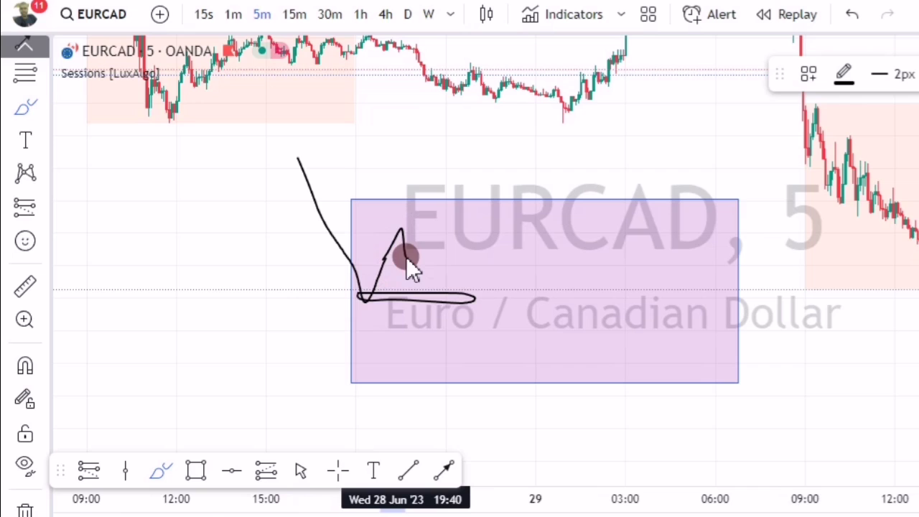
left_click_drag(398, 233, 406, 255)
mouse_move(369, 224)
left_mouse_down()
mouse_move(515, 217)
mouse_move(517, 226)
mouse_move(354, 236)
mouse_move(378, 222)
left_mouse_up()
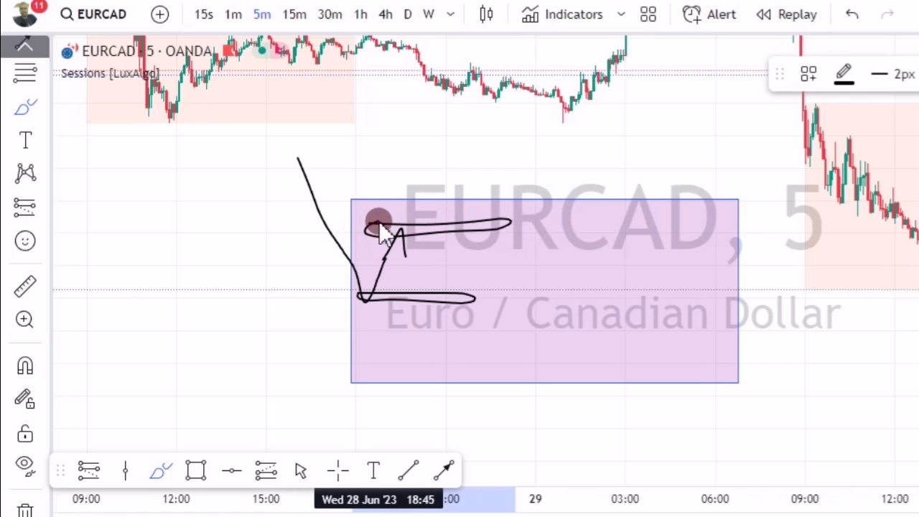
mouse_move(411, 255)
left_mouse_down()
mouse_move(434, 329)
mouse_move(445, 306)
left_mouse_up()
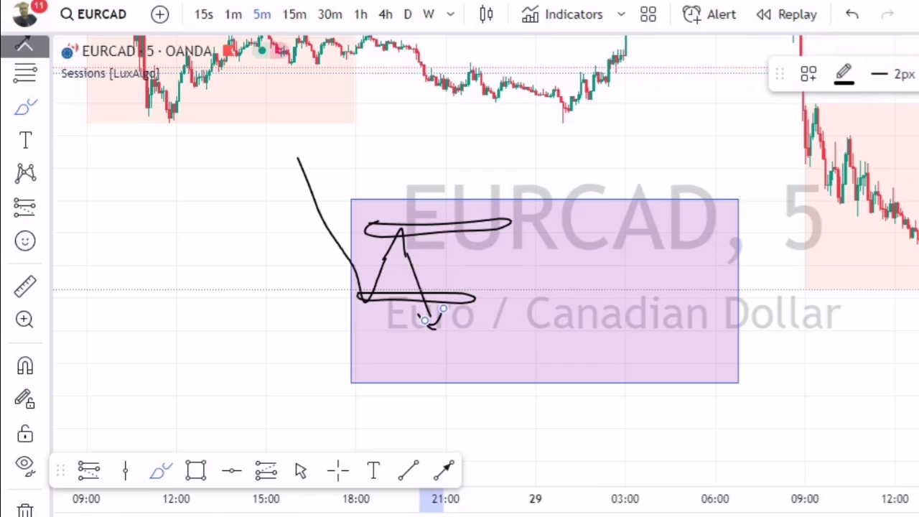
Step: Clear the example drawings and draw an arrow pointing towards the start of the New York session on 29 June
key("Delete")
mouse_move(625, 212)
left_mouse_down()
mouse_move(431, 275)
mouse_move(391, 300)
mouse_move(392, 289)
left_mouse_up()
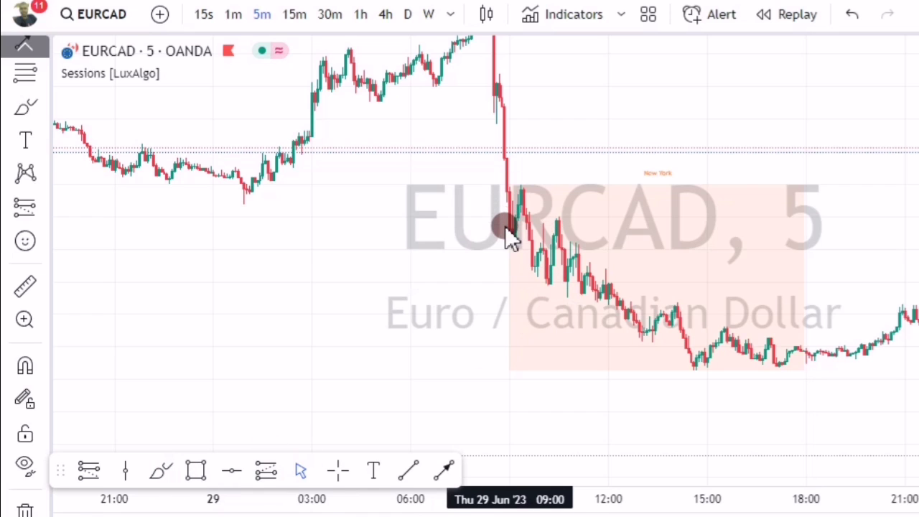
left_click(444, 471)
left_click_drag(398, 278, 460, 265)
mouse_move(496, 239)
left_mouse_down()
mouse_move(516, 237)
mouse_move(477, 258)
left_mouse_up()
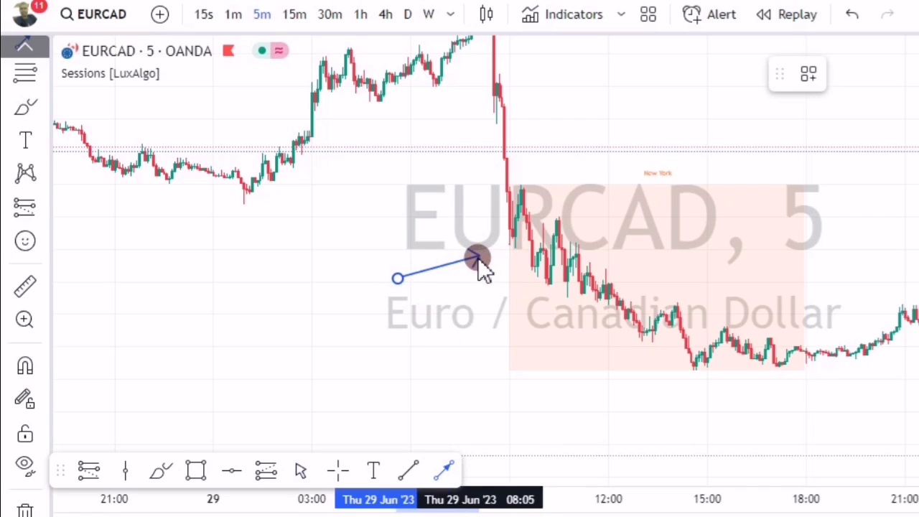
Step: Brush a V over the first swing low at the New York open and draw a thin rectangle across that low
mouse_move(505, 190)
left_mouse_down()
mouse_move(519, 289)
mouse_move(526, 219)
left_mouse_up()
left_click(158, 472)
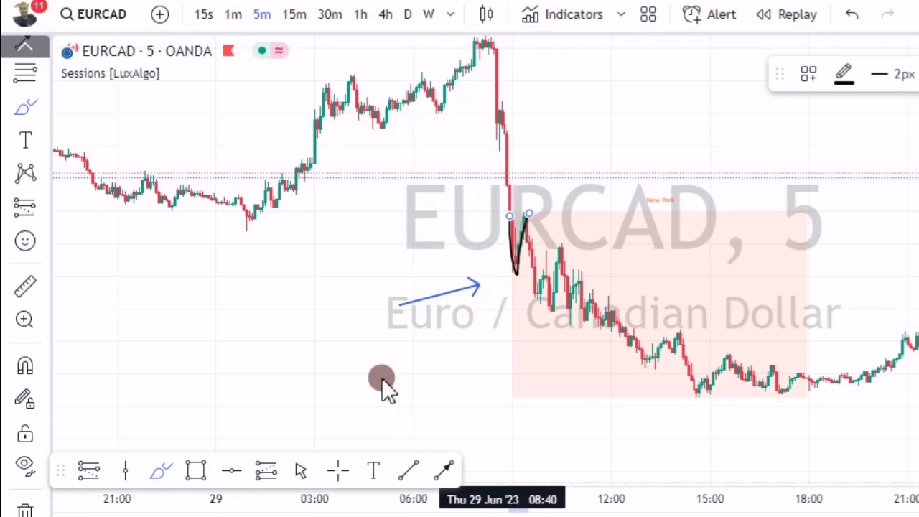
left_click(195, 470)
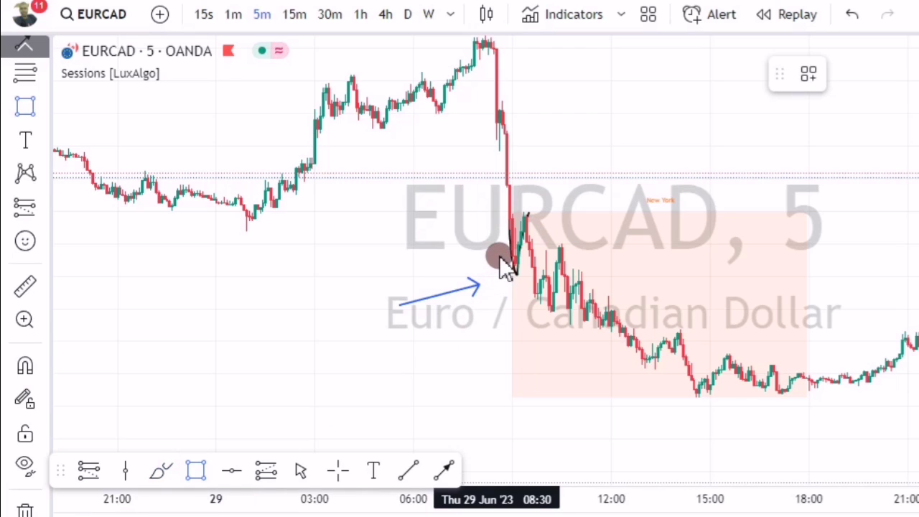
left_click_drag(502, 257, 660, 274)
left_click(412, 297)
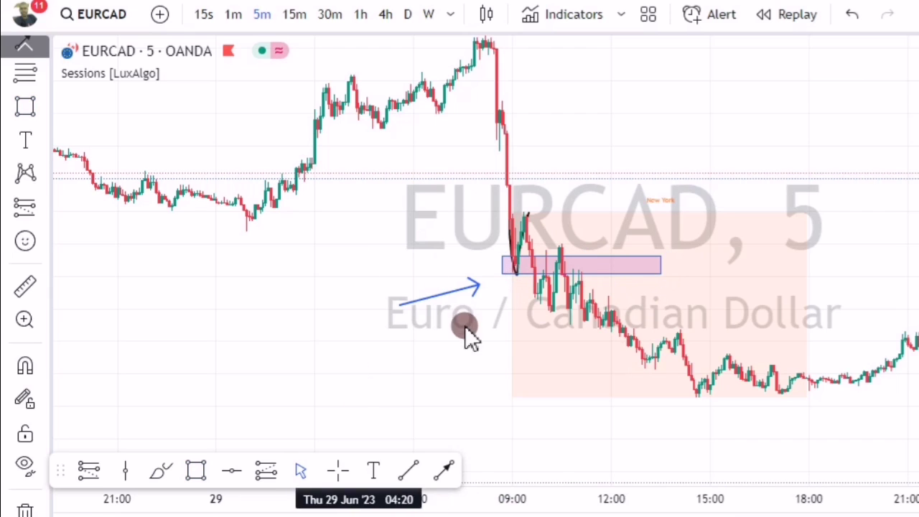
Step: Brush over the session's first swing high and draw a thin rectangle across it, extending to about 16:00
left_click(158, 471)
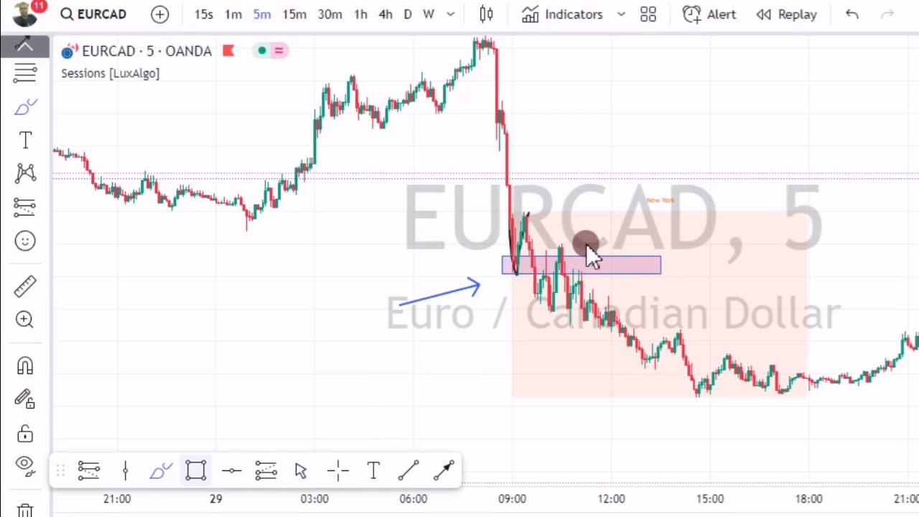
mouse_move(522, 266)
left_mouse_down()
mouse_move(524, 204)
mouse_move(532, 256)
left_mouse_up()
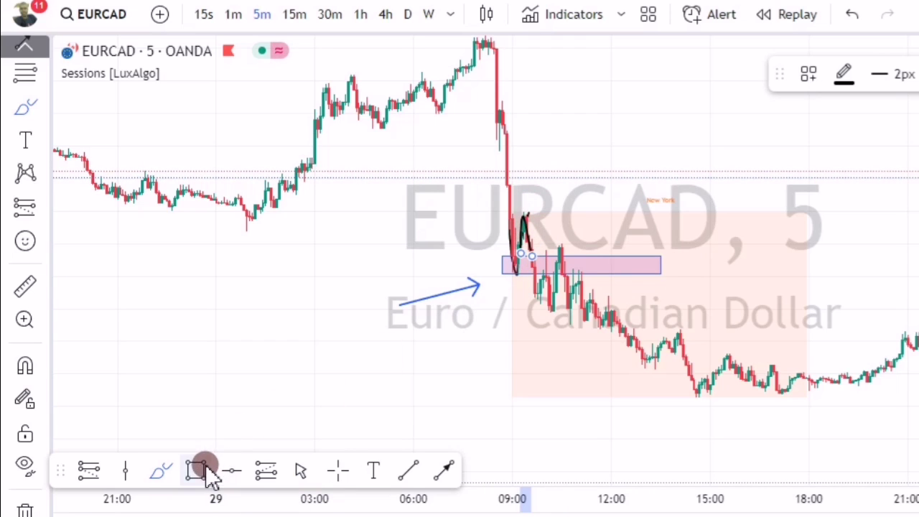
left_click_drag(514, 206, 666, 208)
left_click_drag(721, 219, 744, 222)
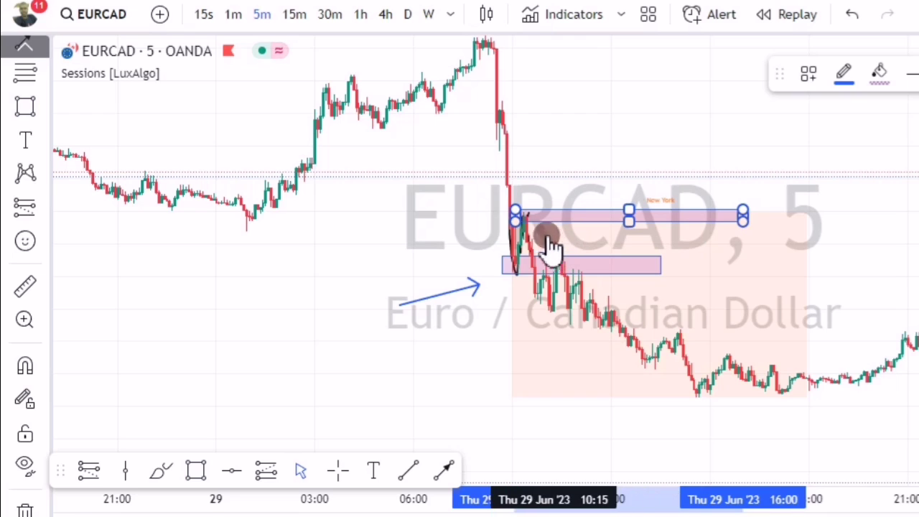
left_click(510, 228)
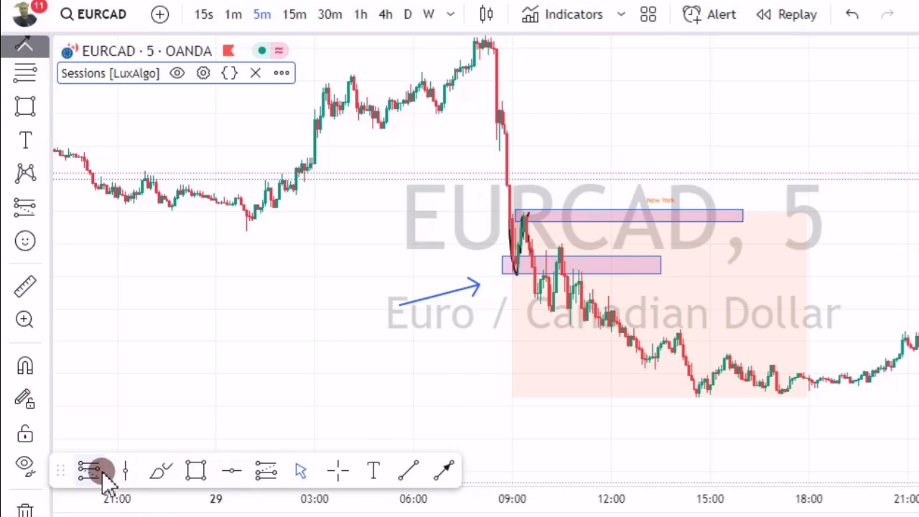
Step: Move the arrow's head to the candle that breaks below the lower rectangle, at about 09:45
left_click_drag(472, 285, 537, 291)
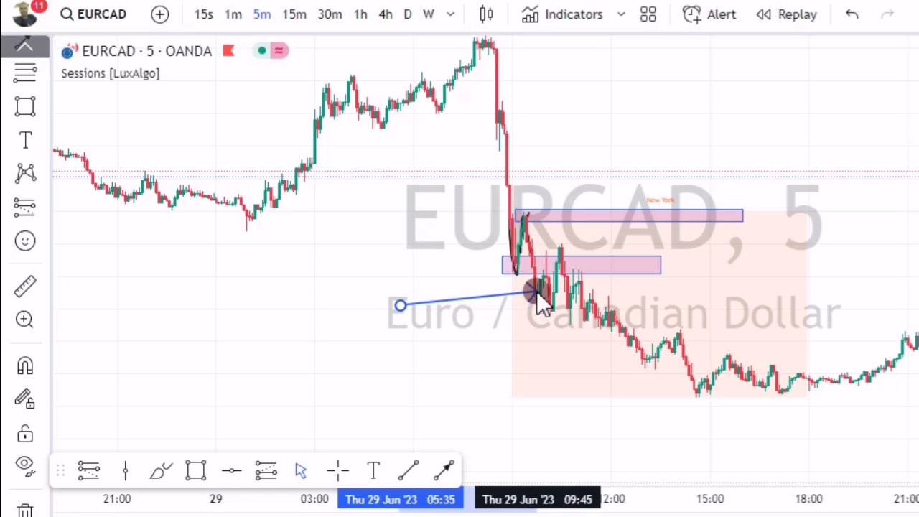
left_click(412, 311)
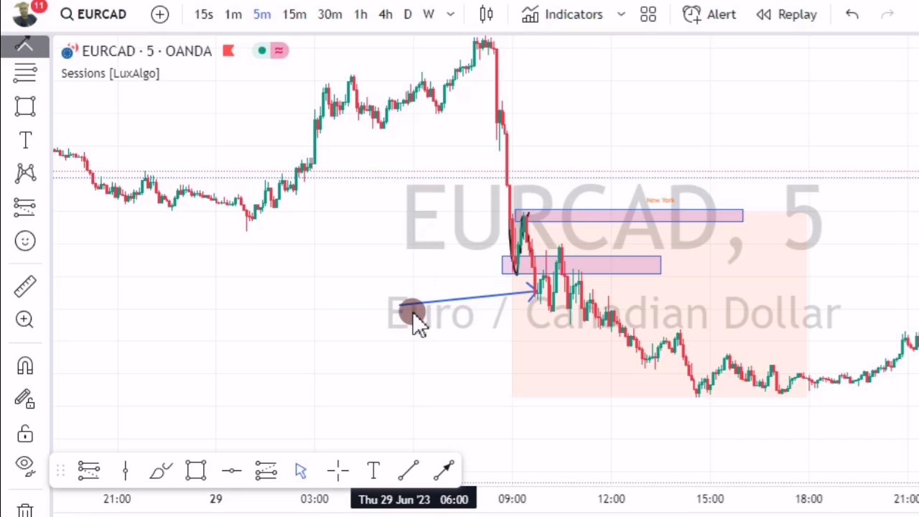
Step: Place a short position with its entry just below the lower rectangle, at about 10:00 on 29 June
left_click(88, 474)
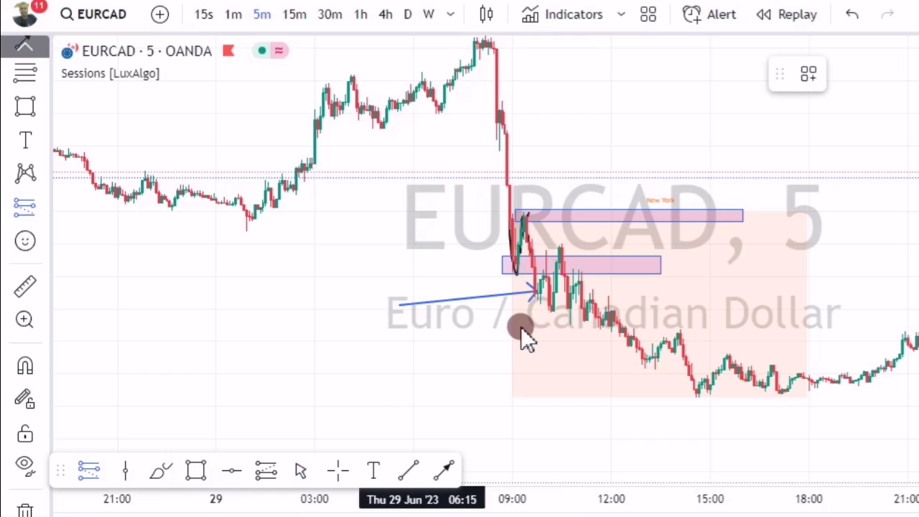
left_click(545, 290)
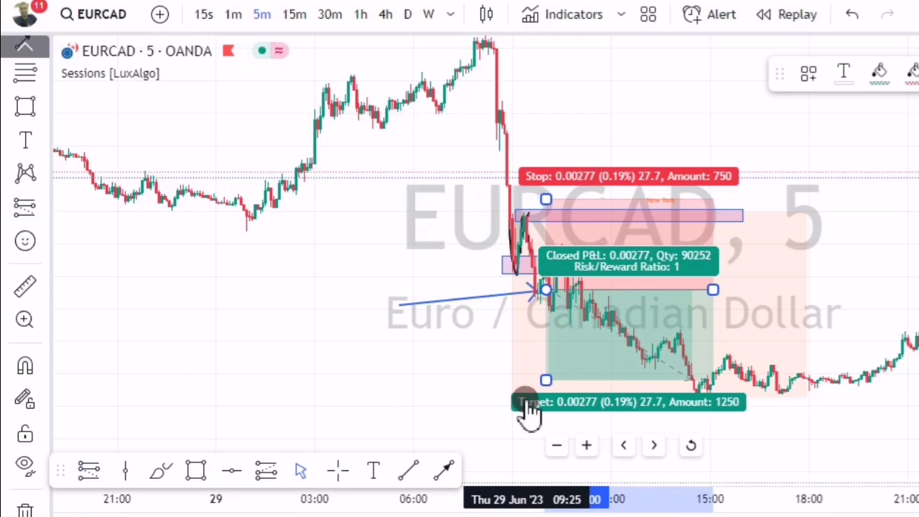
left_click(411, 292)
left_click(712, 213)
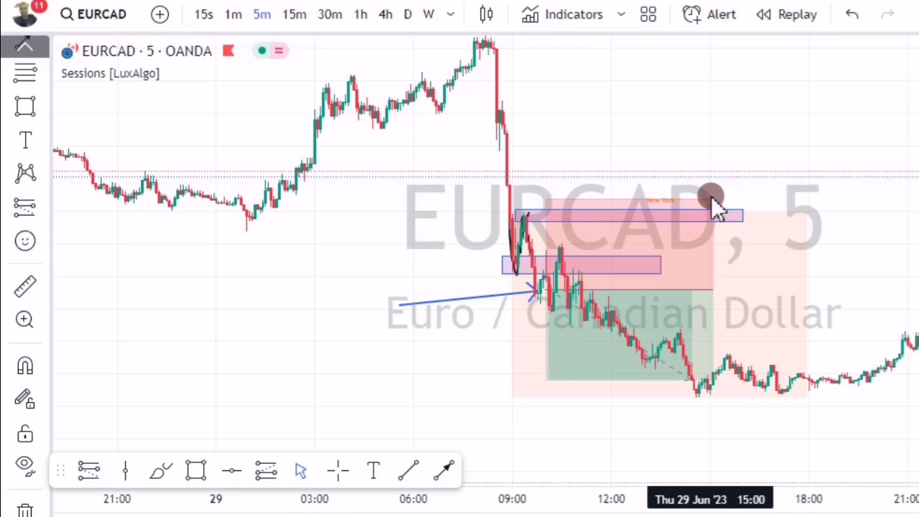
Step: Brush over the pullback from the breakout low at about 09:50 up past the swing high at about 10:30 on 29 June
left_click(571, 363)
left_click(513, 381)
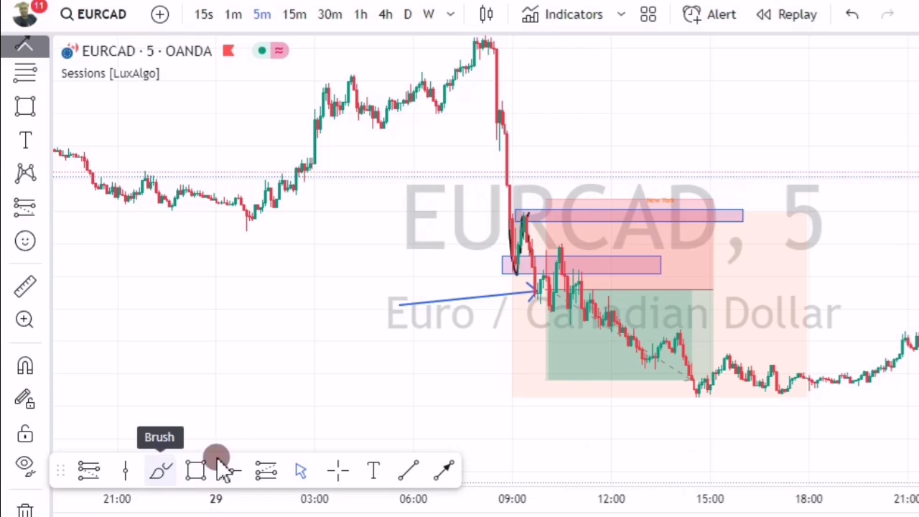
left_click(567, 327)
left_click(538, 301)
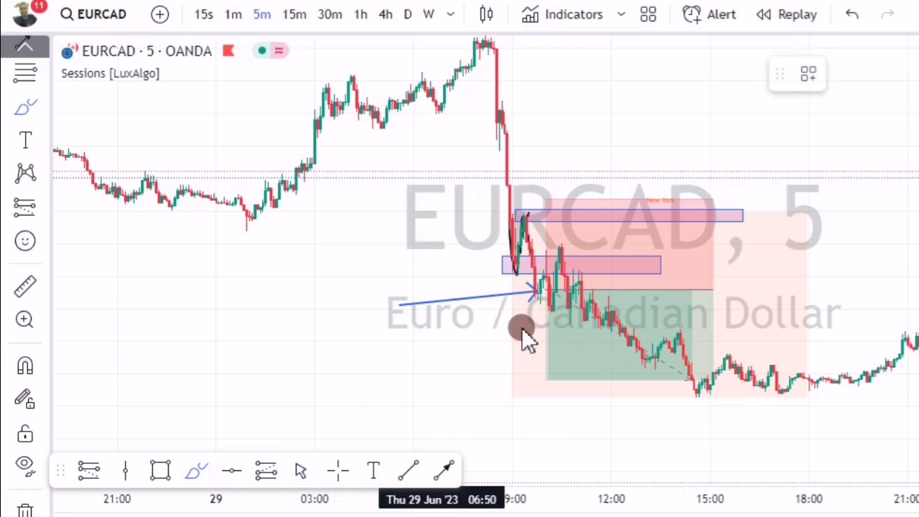
left_click(535, 294)
left_click_drag(557, 269, 560, 252)
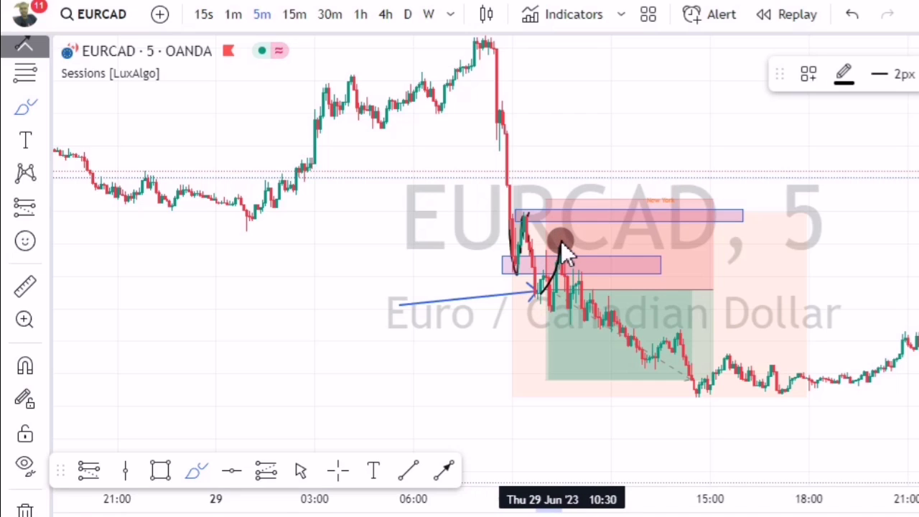
left_click_drag(568, 258, 569, 257)
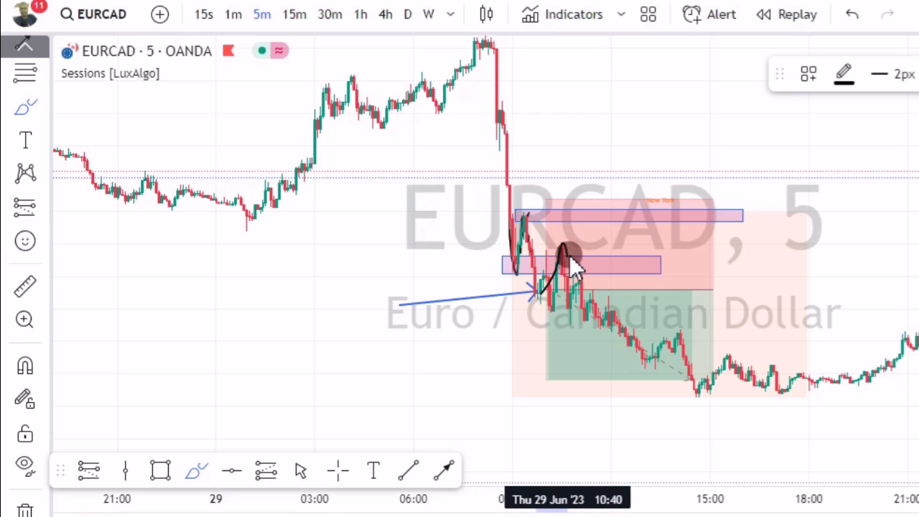
left_click(566, 256)
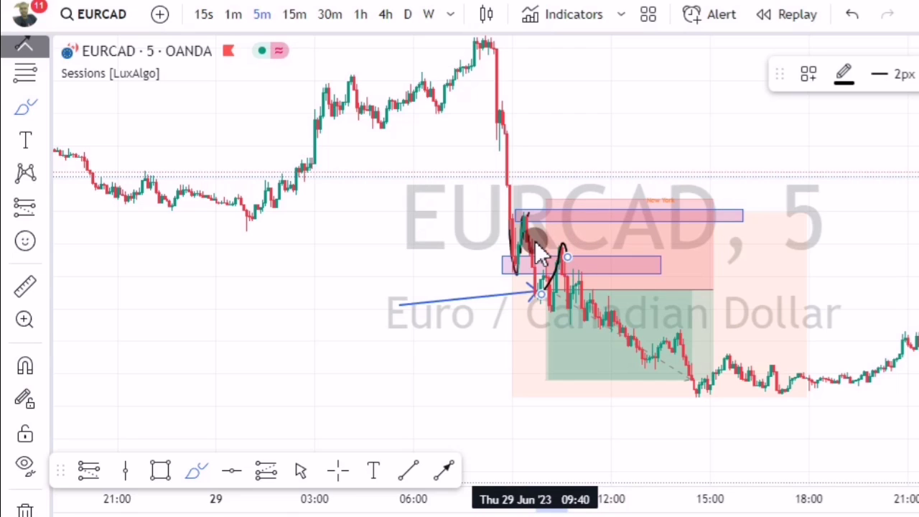
Step: Brush a near-horizontal line just above the pullback high and a stroke down along the decline to about 12:30
left_click_drag(585, 237, 652, 236)
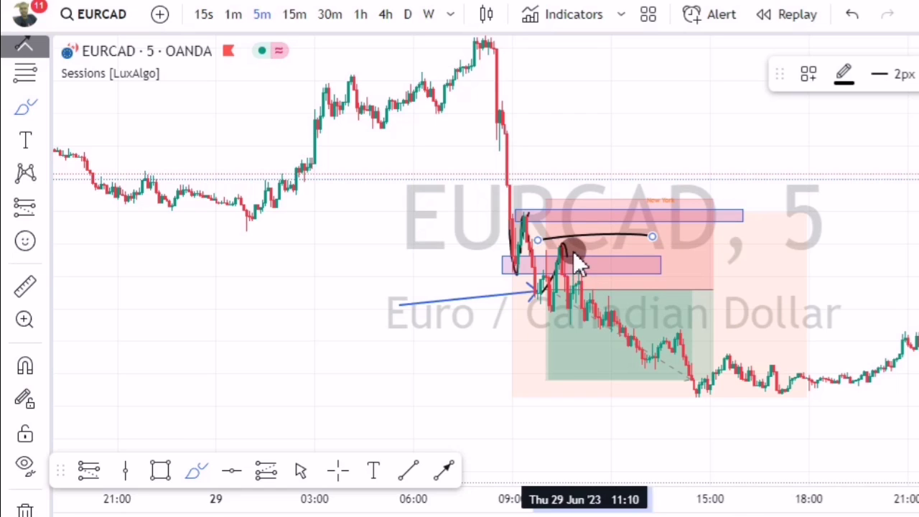
left_click_drag(566, 246, 627, 370)
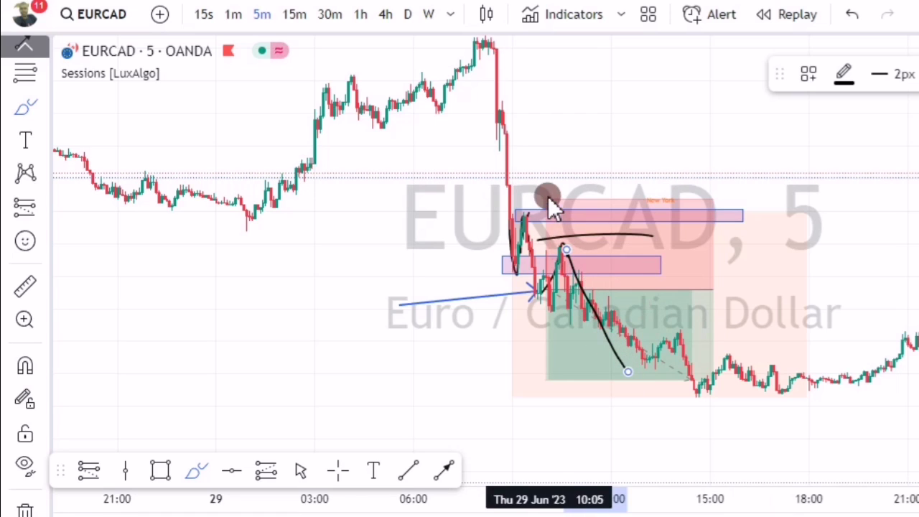
left_click(300, 471)
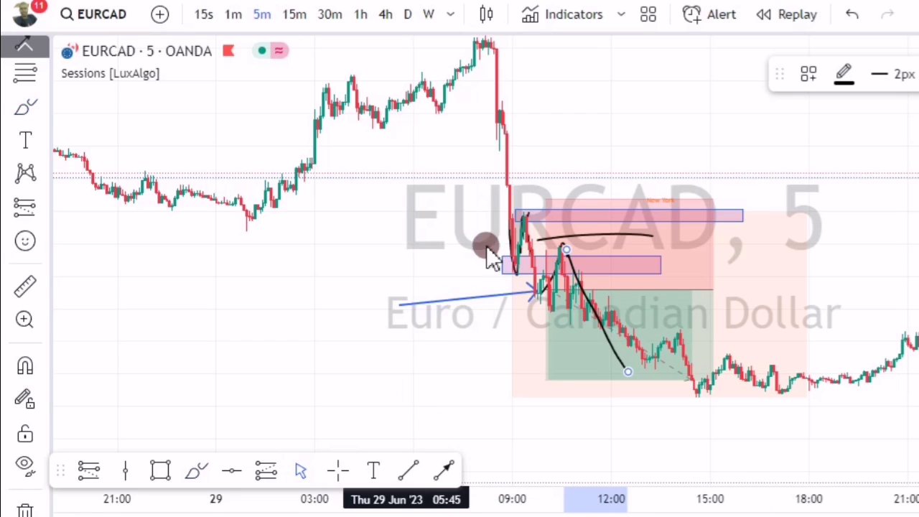
Step: Tighten the short position's stop to just above the pullback high and bring its target slightly closer to the entry
left_click(549, 201)
left_click_drag(548, 192, 538, 239)
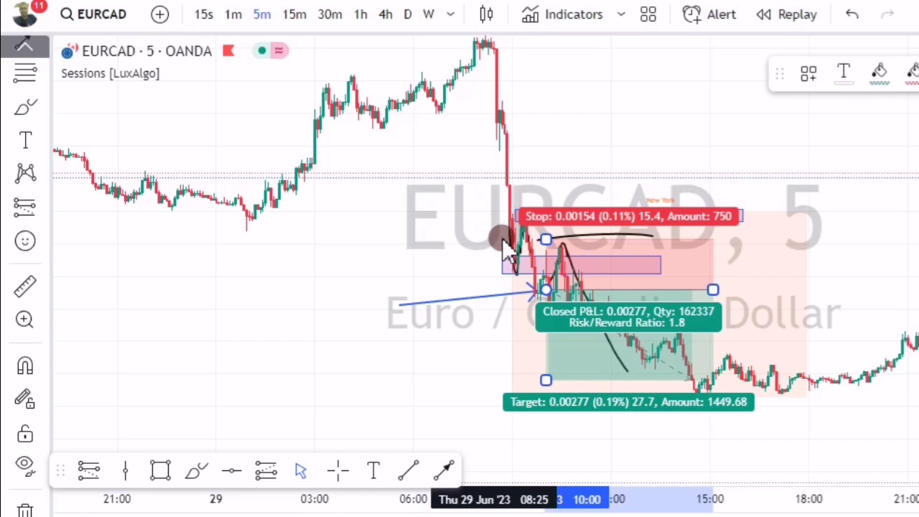
left_click(573, 316)
left_click(544, 332)
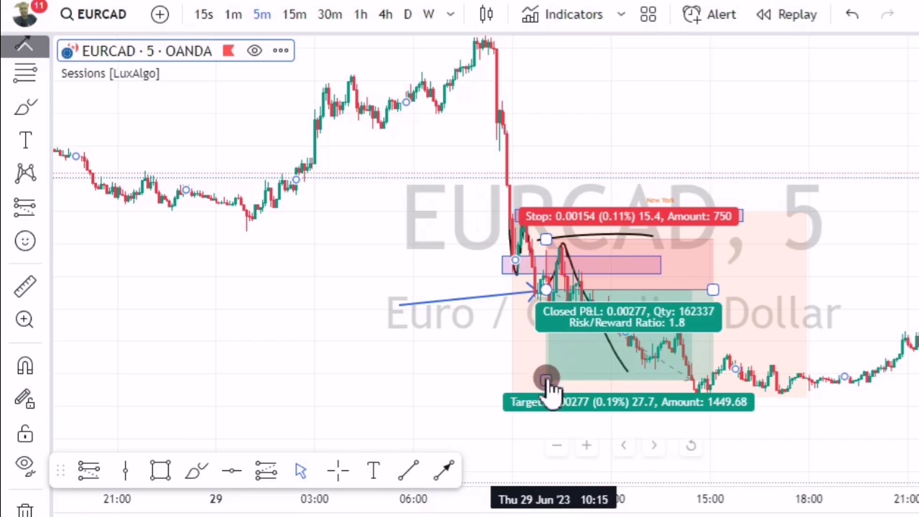
left_click_drag(546, 390, 547, 367)
left_click(517, 321)
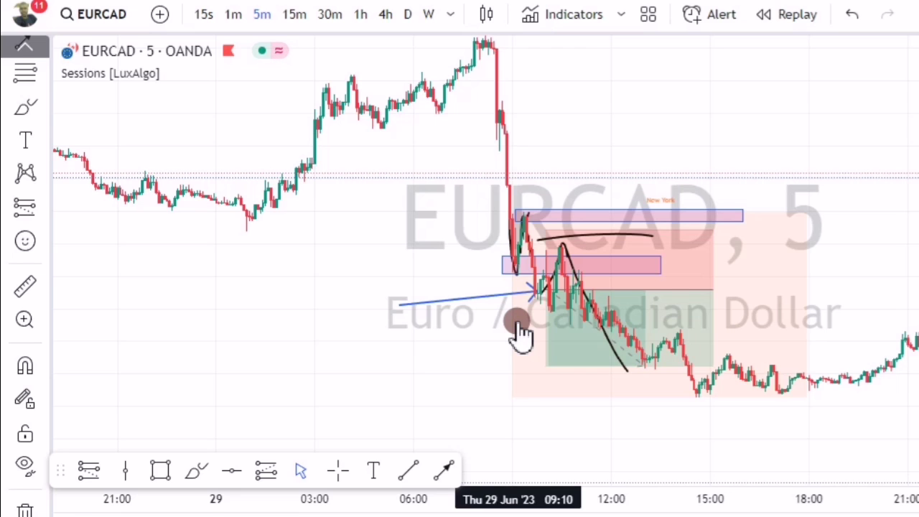
Step: Brush over the first swing high of the 30 June New York session and draw a thin rectangle across it, from 08:10 to about 16:05
left_click_drag(799, 237, 338, 261)
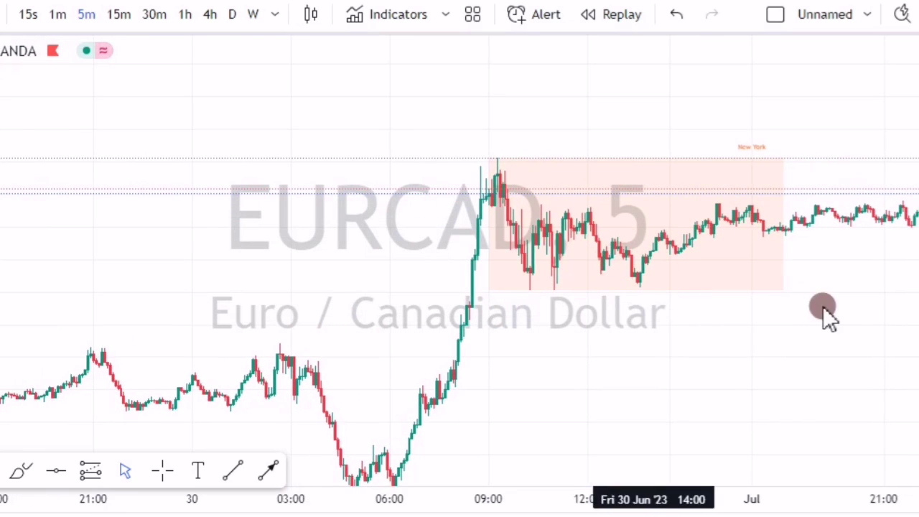
left_click_drag(817, 349, 776, 370)
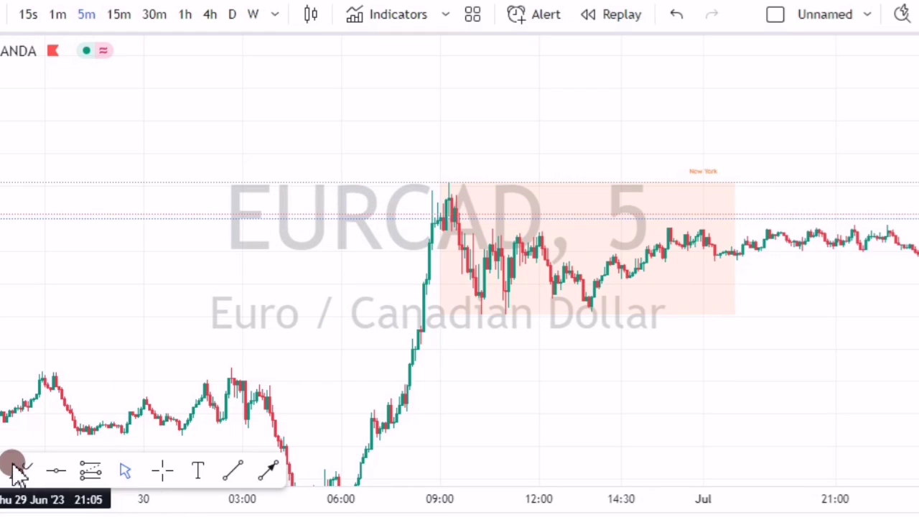
left_click(80, 451)
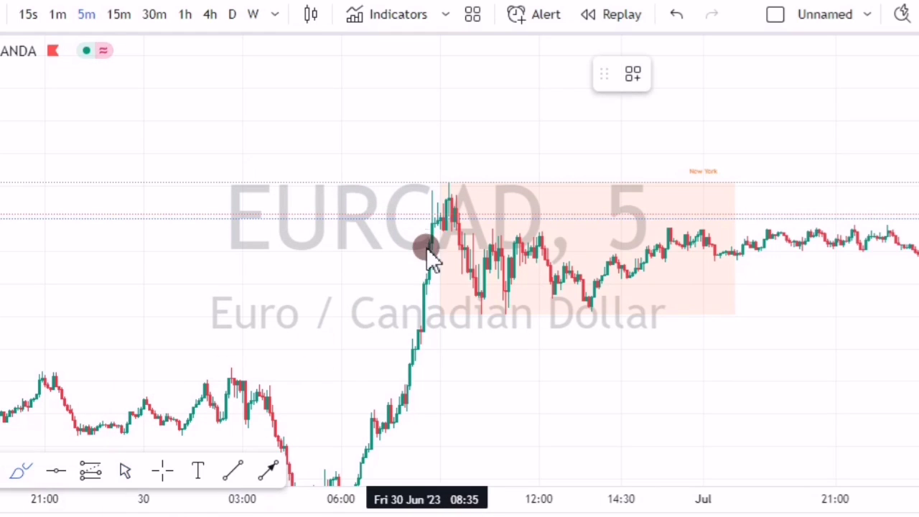
left_click_drag(446, 204, 452, 191)
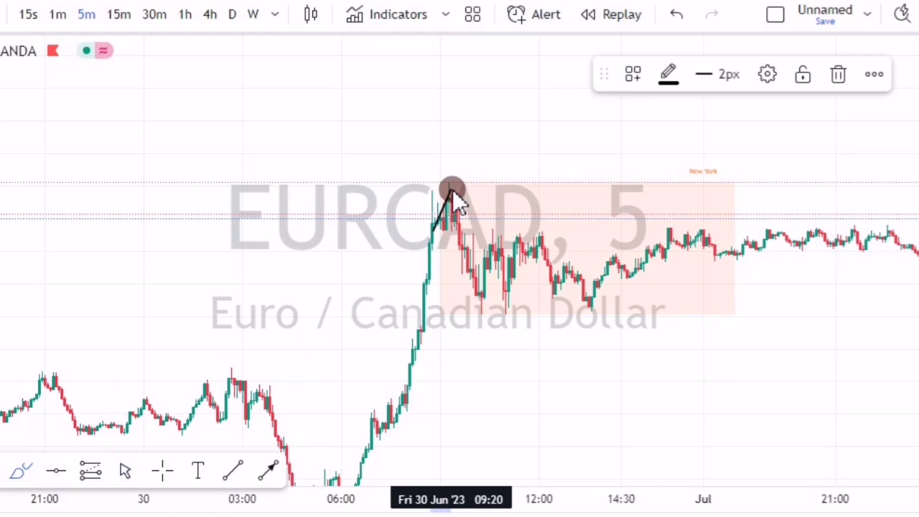
left_click_drag(460, 245, 459, 257)
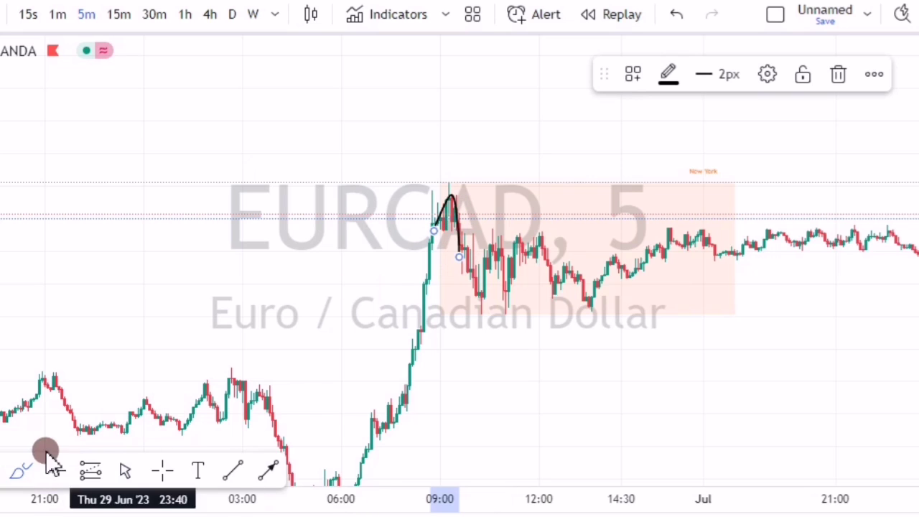
left_click(412, 182)
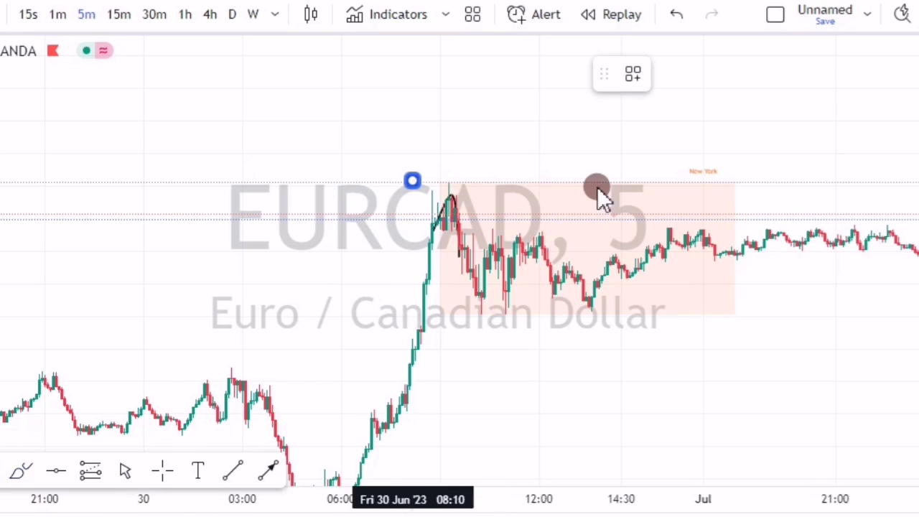
left_click(674, 195)
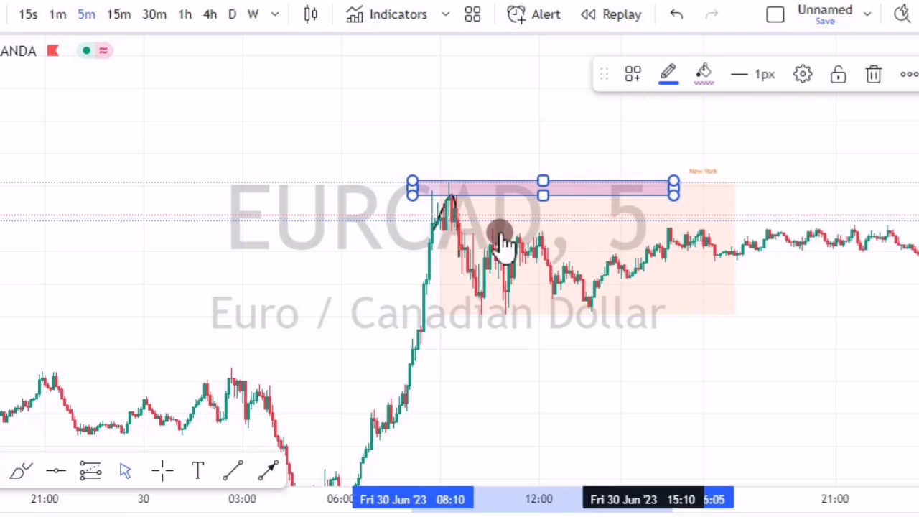
Step: Brush a V over the first swing low of the 30 June session and draw a rectangle across it, starting at about 09:30
left_click(22, 471)
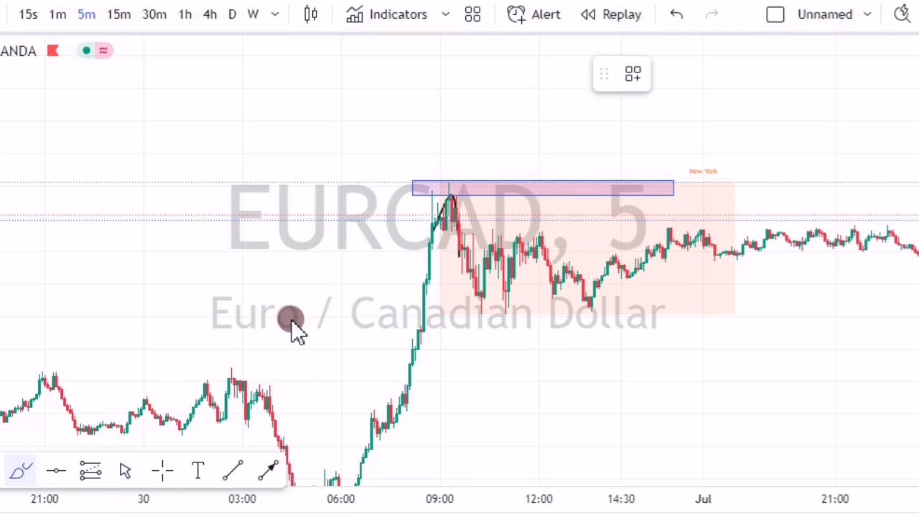
mouse_move(478, 287)
left_mouse_down()
mouse_move(481, 300)
mouse_move(501, 237)
left_mouse_up()
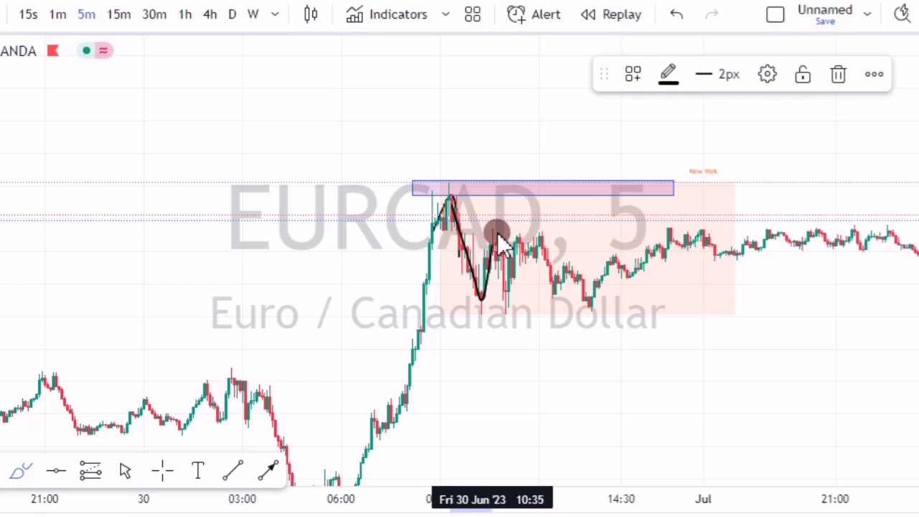
left_click(18, 471)
left_click_drag(458, 290, 687, 313)
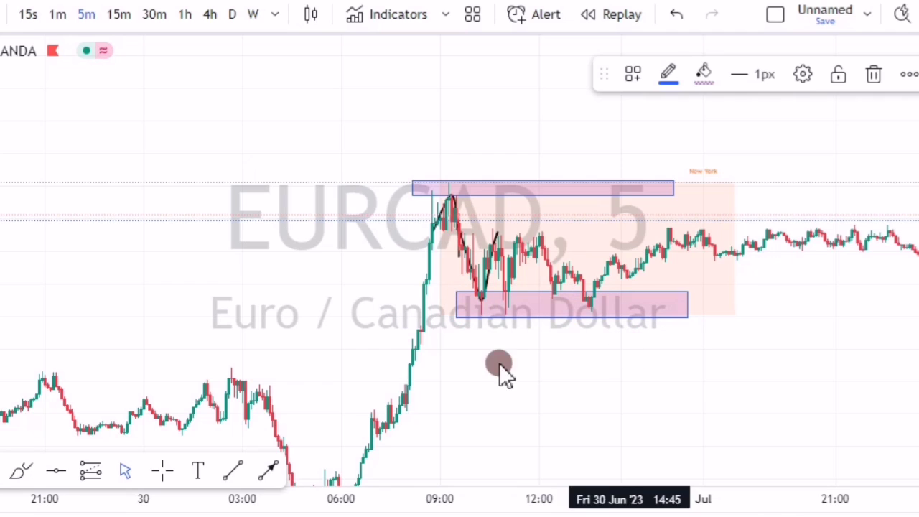
left_click(495, 356)
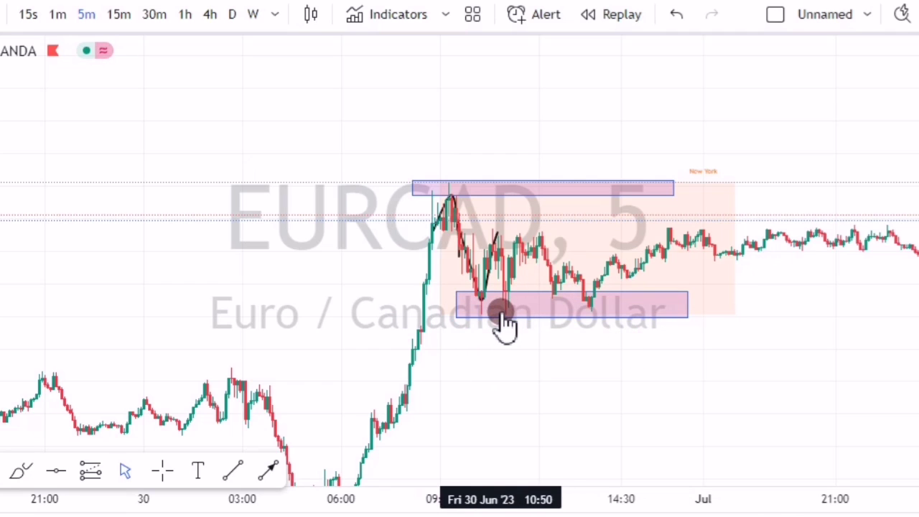
left_click(503, 314)
left_click(764, 294)
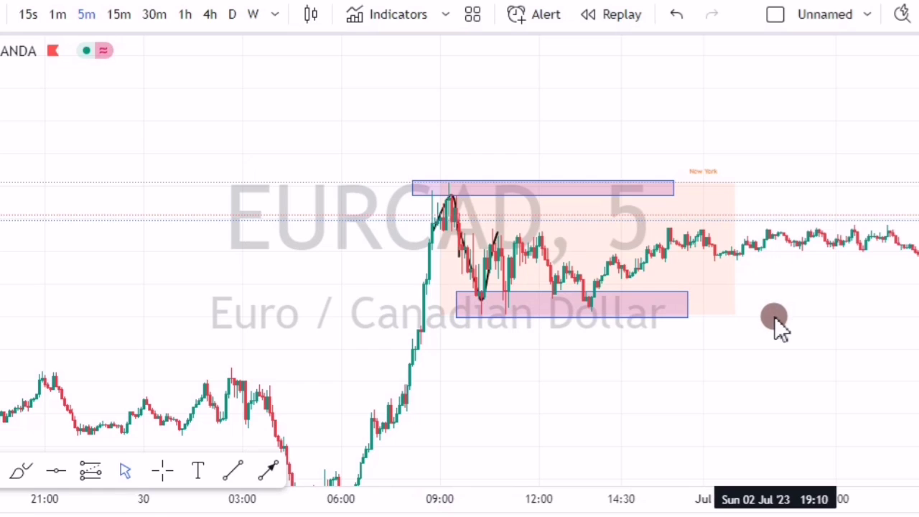
Step: Brush over the first swing low of the 3 July New York session and draw a thin rectangle across it, extending to about 11:25
left_click_drag(700, 337, 355, 275)
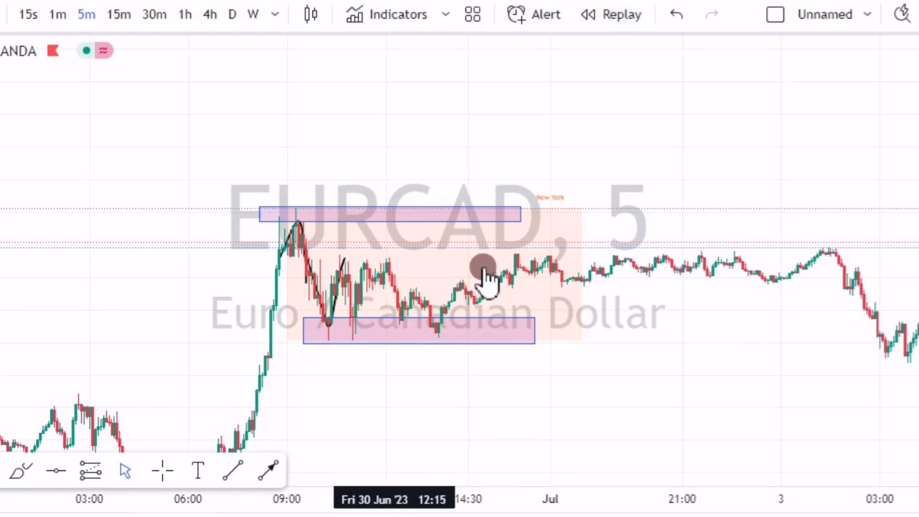
left_click_drag(690, 338, 57, 340)
scroll(452, 361, "up", 2)
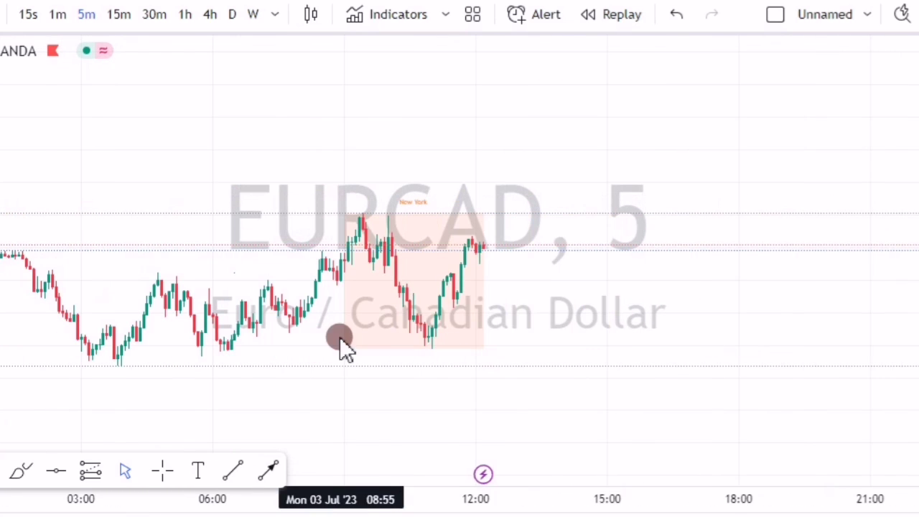
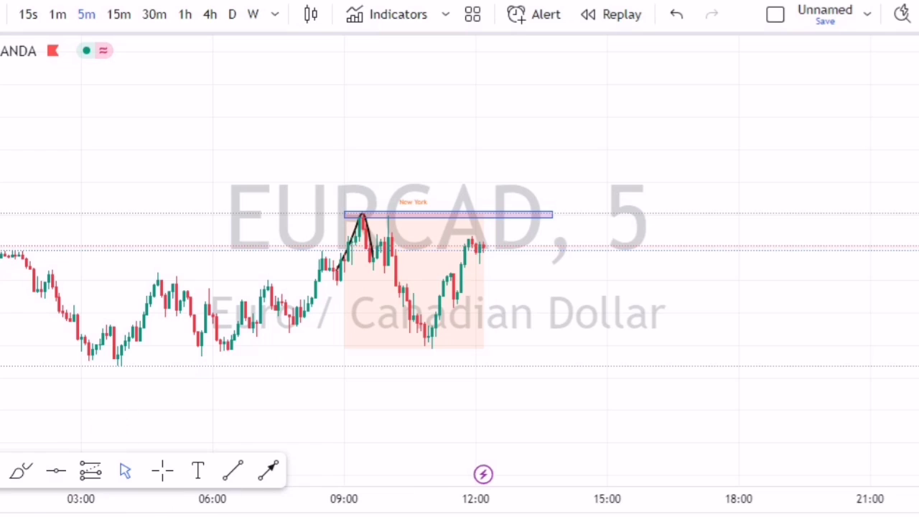
left_click(13, 474)
left_click_drag(362, 217, 366, 271)
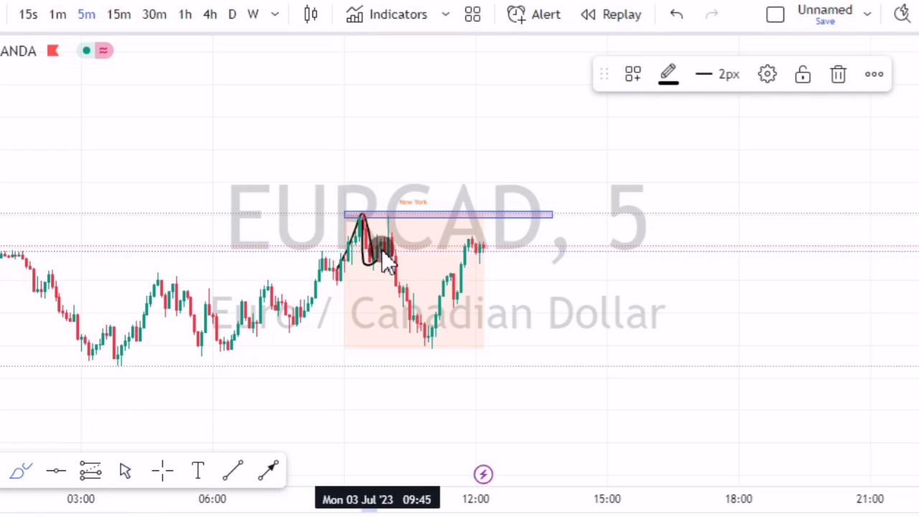
left_click_drag(385, 237, 390, 226)
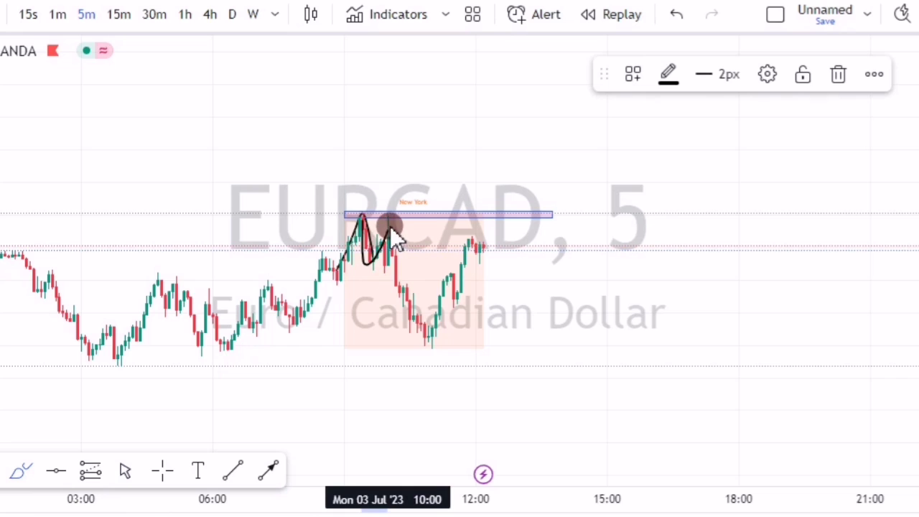
left_click(2, 474)
left_click(349, 289)
mouse_move(401, 251)
left_mouse_down()
mouse_move(432, 252)
mouse_move(452, 265)
left_mouse_up()
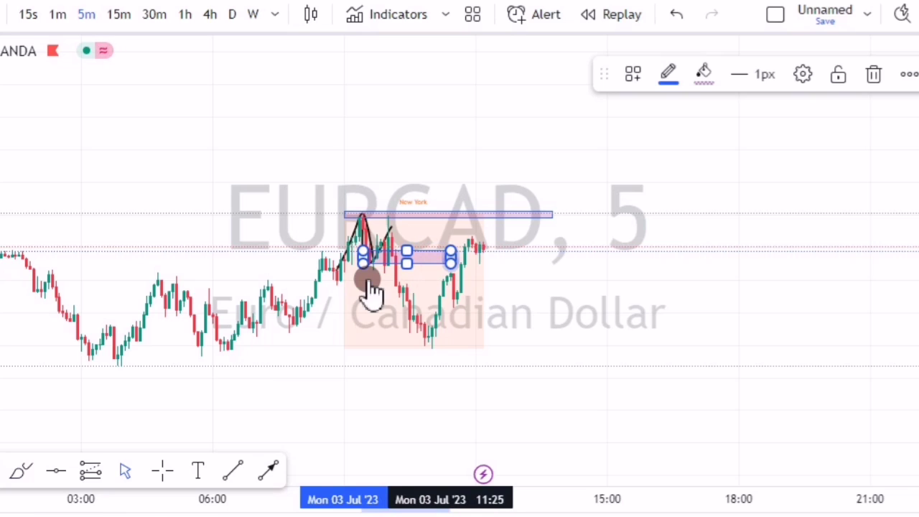
left_click(336, 311)
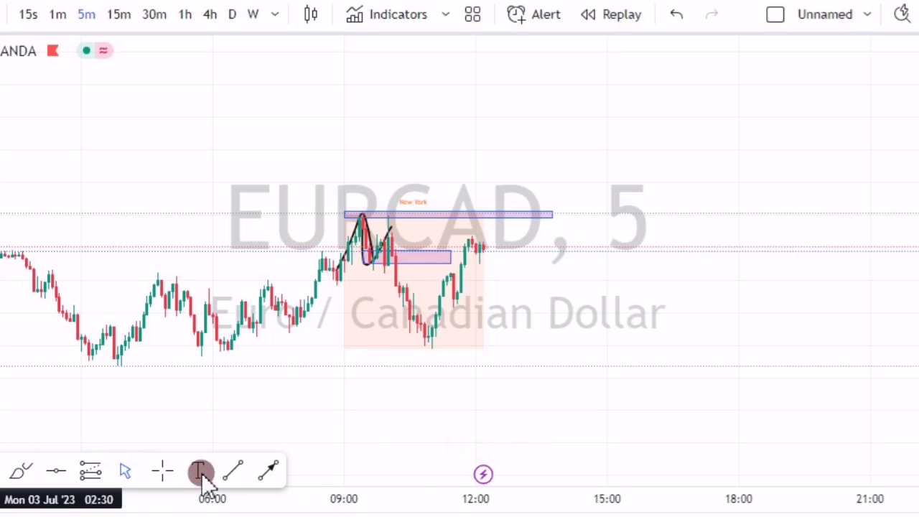
Step: Draw an arrow pointing to the 3 July candle that breaks below the swing-low rectangle, at about 10:10
left_click(267, 471)
left_click_drag(293, 336, 395, 287)
left_click(327, 334)
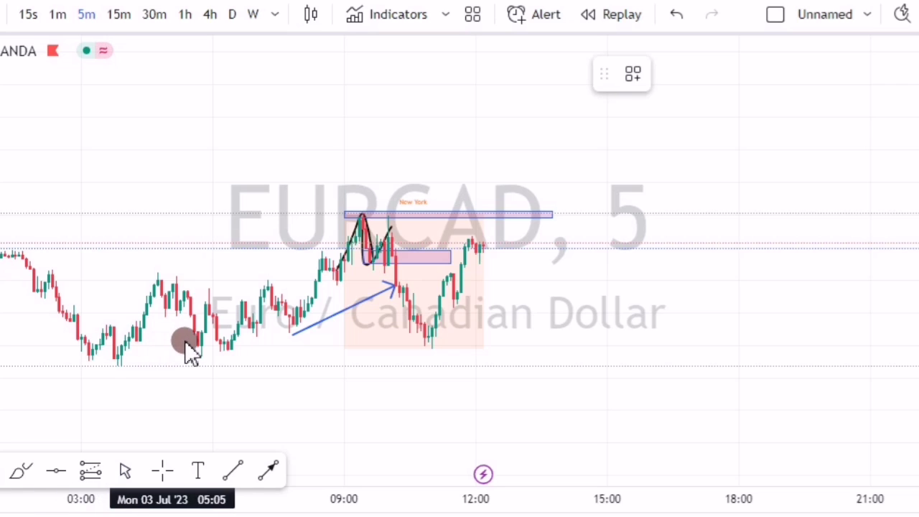
Step: Draw a wide rectangle across the early-morning lows of 3 July, from 02:25 to about 15:55
left_click(56, 343)
left_click_drag(181, 374, 650, 370)
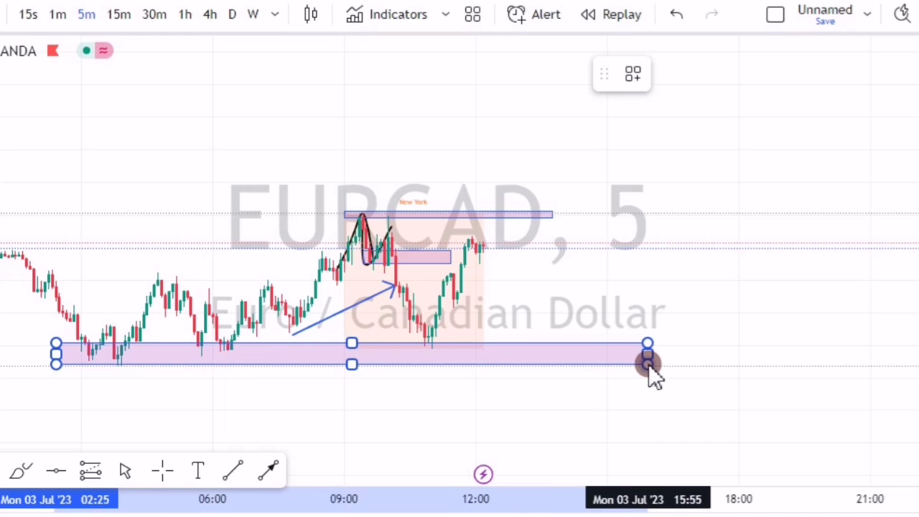
left_click(648, 365)
left_click(468, 377)
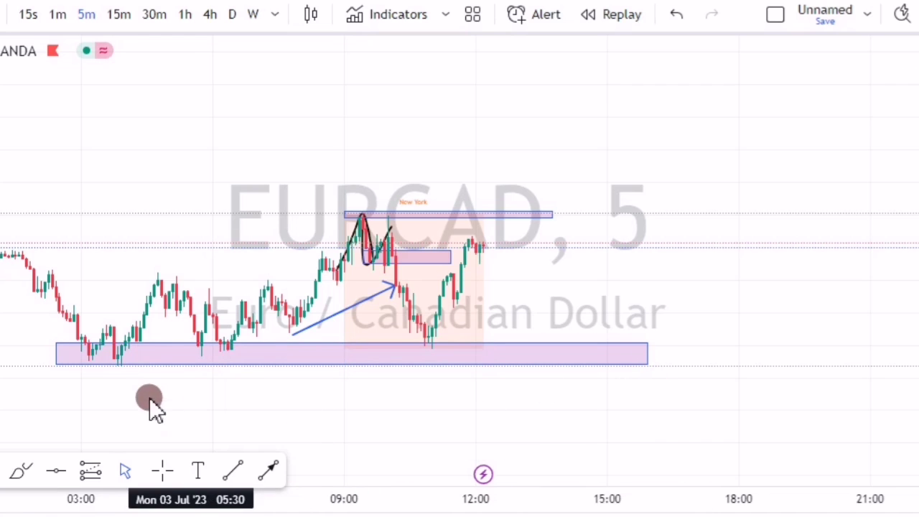
left_click(113, 360)
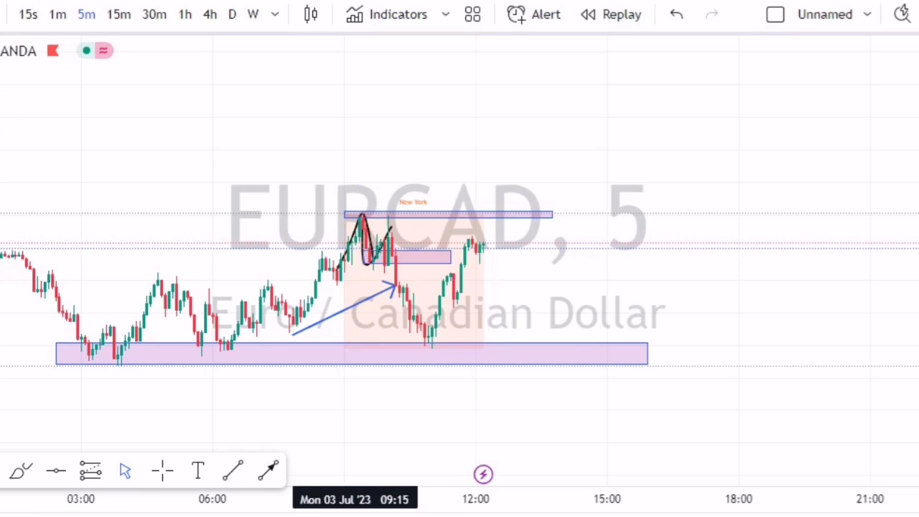
left_click_drag(41, 326, 136, 318)
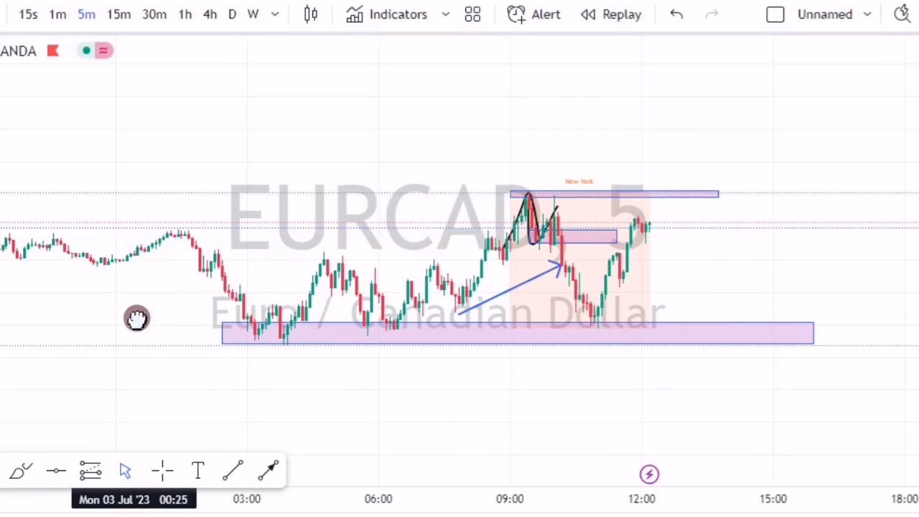
Step: Brush a V over the first swing low of the 28 June New York session
left_click_drag(324, 312, 567, 315)
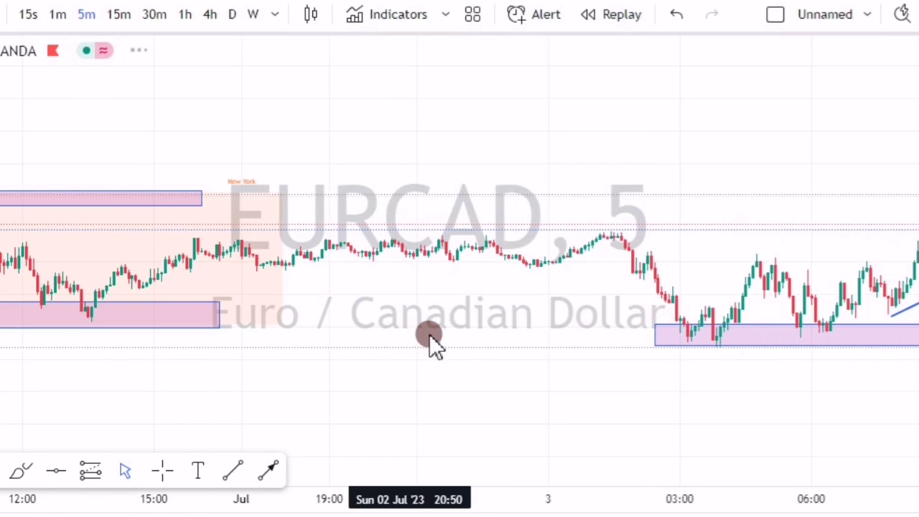
scroll(429, 334, "down", 3)
left_click_drag(332, 353, 918, 340)
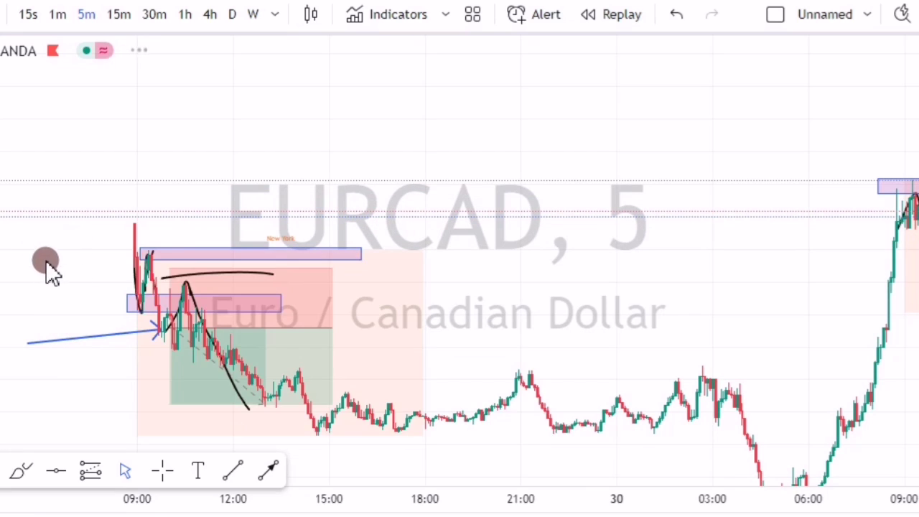
left_click_drag(204, 245, 595, 293)
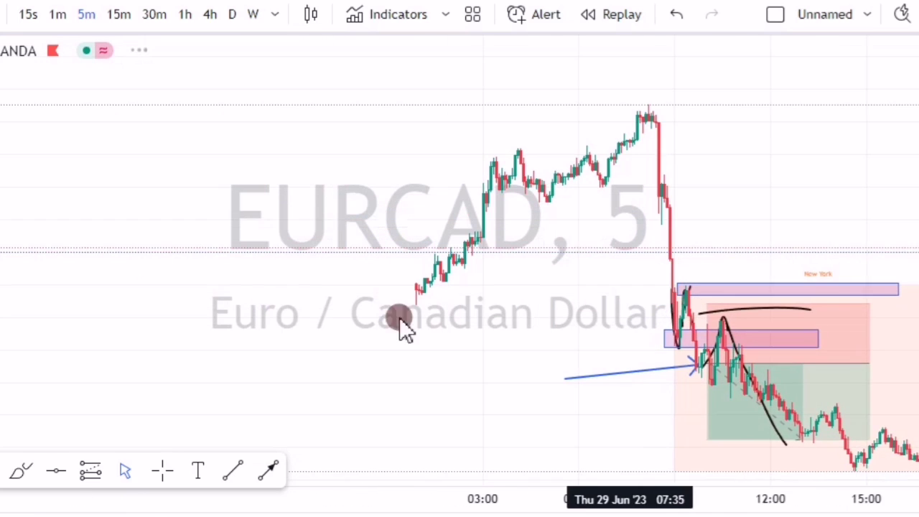
left_click_drag(137, 343, 445, 234)
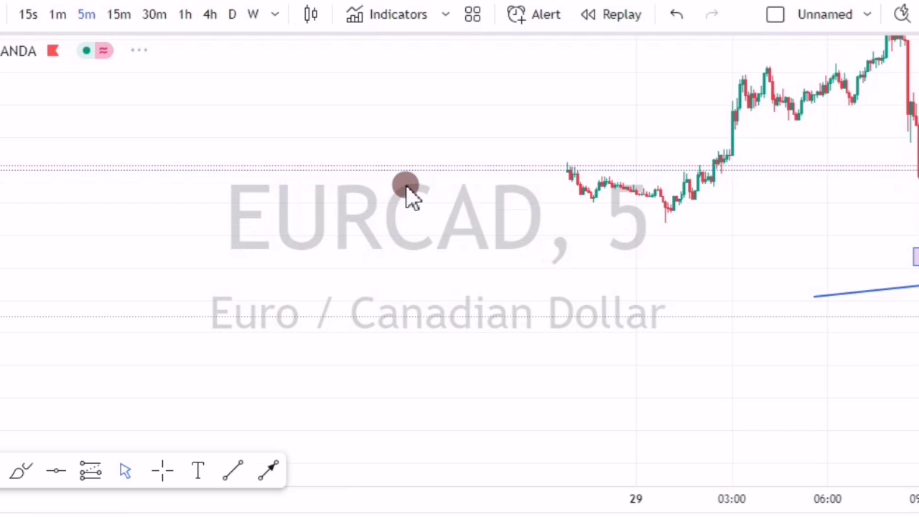
left_click_drag(358, 244, 362, 255)
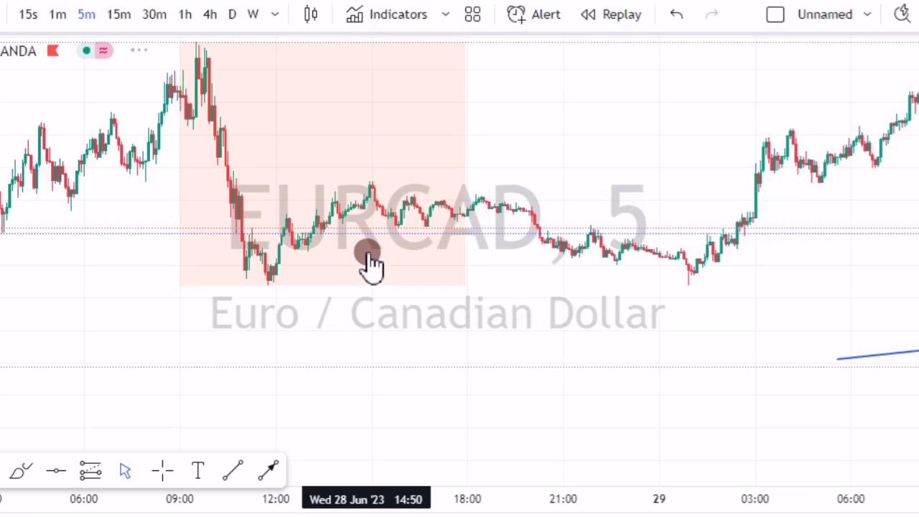
left_click_drag(114, 291, 182, 362)
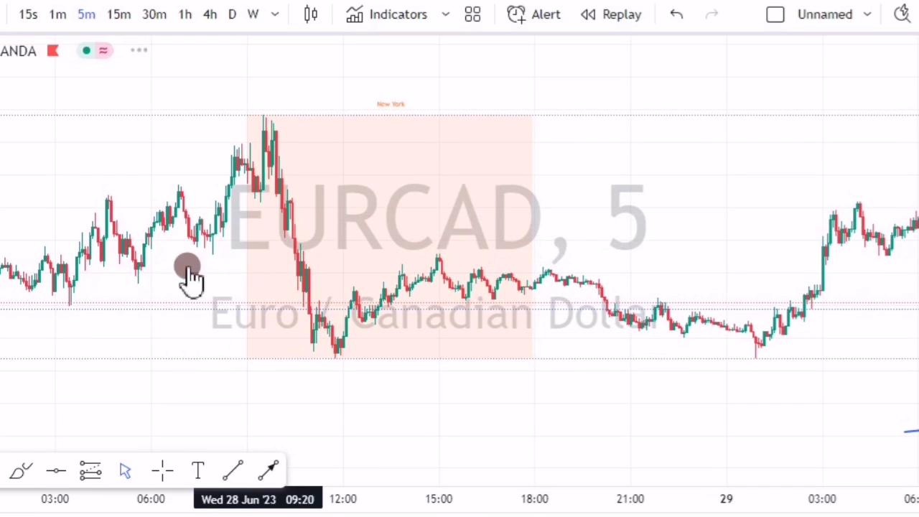
left_click(14, 472)
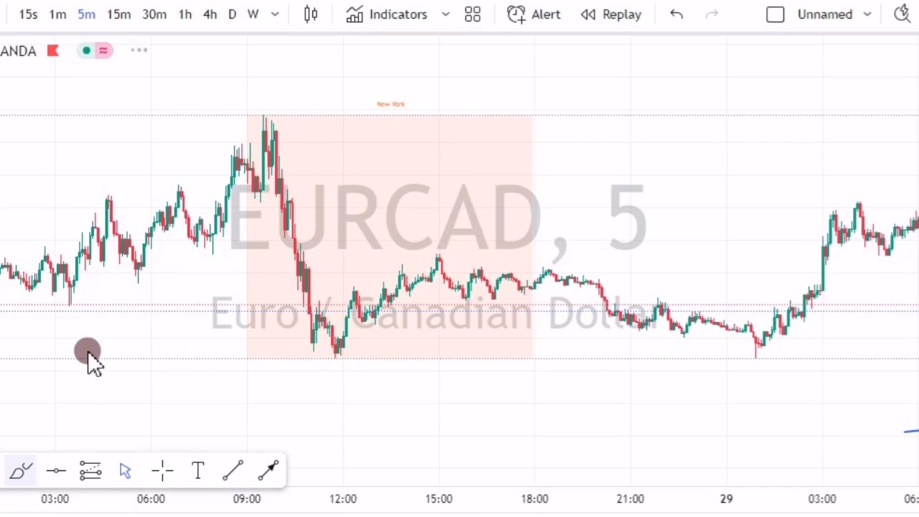
mouse_move(239, 158)
left_mouse_down()
mouse_move(264, 197)
mouse_move(279, 131)
left_mouse_up()
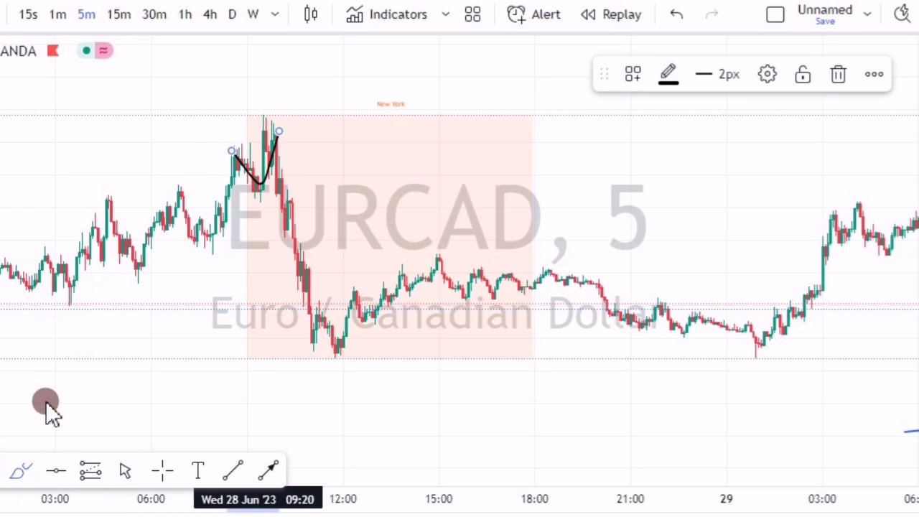
Step: Draw a rectangle across the first swing low of 28 June, from about 08:55 to 14:30
left_click(1, 471)
left_click(244, 182)
left_click_drag(396, 202, 424, 202)
left_click(166, 274)
Step: Brush an inverted V over the 28 June swing high and draw a rectangle across the highs, from 08:35 to about 14:15
left_click(23, 471)
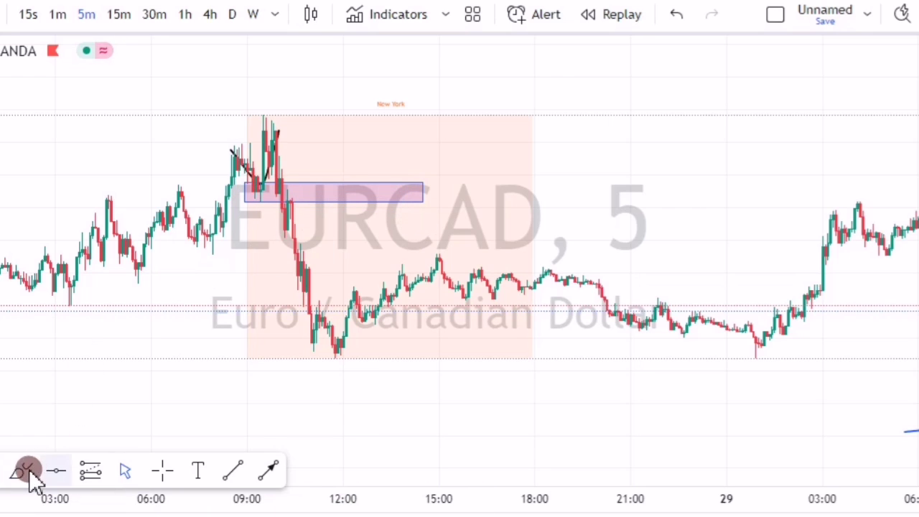
left_click(10, 470)
mouse_move(257, 176)
left_mouse_down()
mouse_move(275, 125)
mouse_move(281, 175)
left_mouse_up()
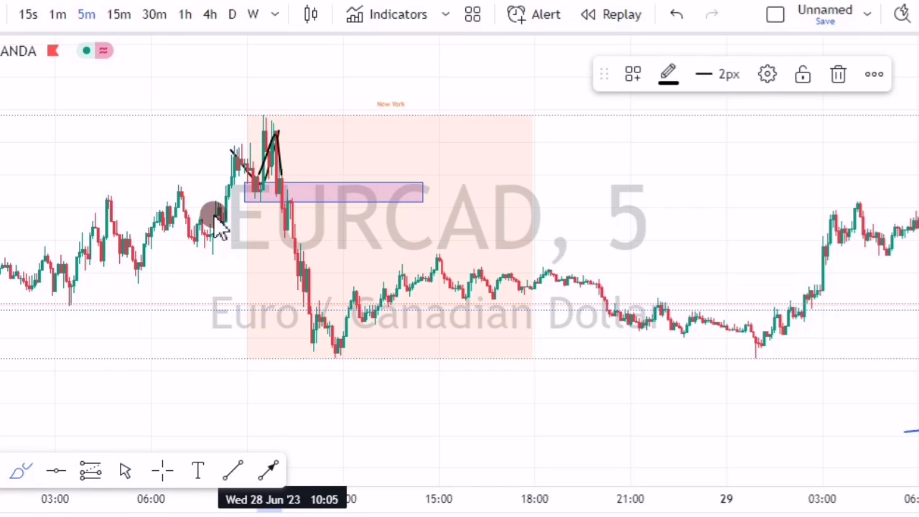
left_click(3, 471)
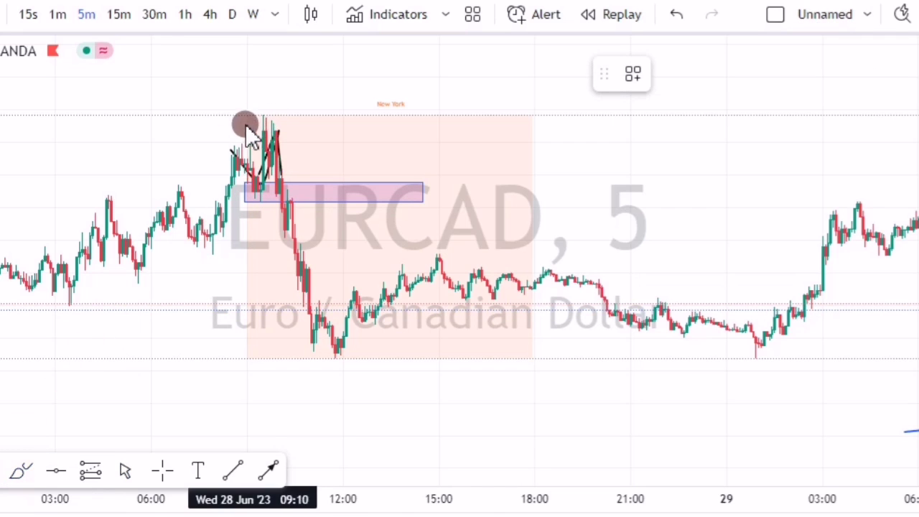
mouse_move(337, 119)
left_mouse_down()
mouse_move(390, 134)
mouse_move(415, 128)
left_mouse_up()
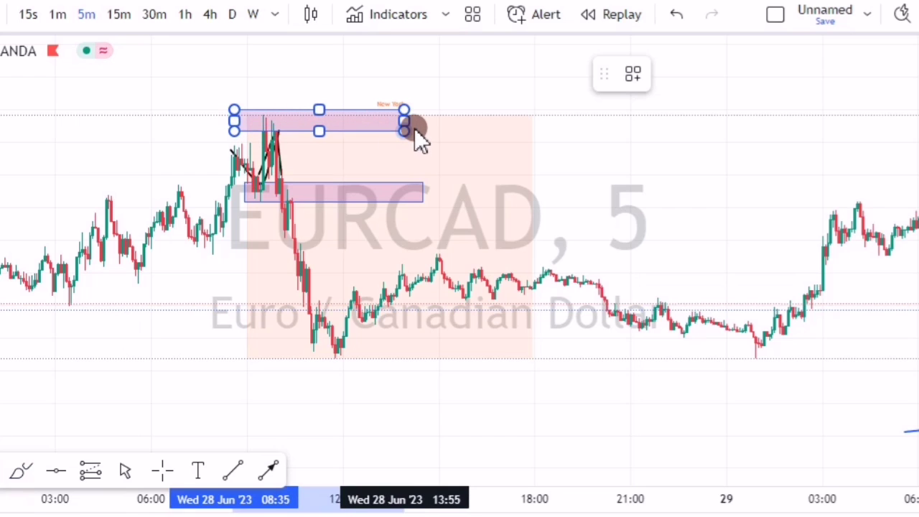
left_click(194, 247)
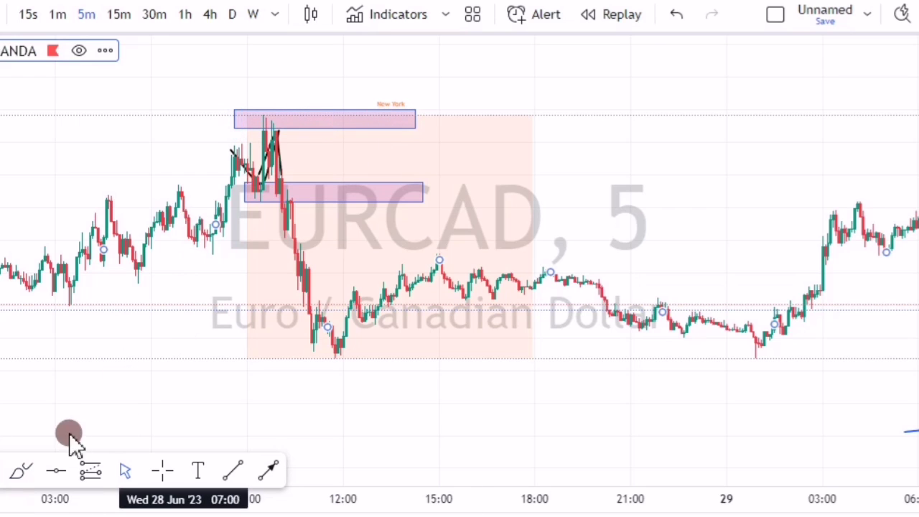
Step: Draw an arrow pointing to the 28 June candle that breaks below the swing-low rectangle, at about 10:10
left_click(234, 472)
left_click(273, 468)
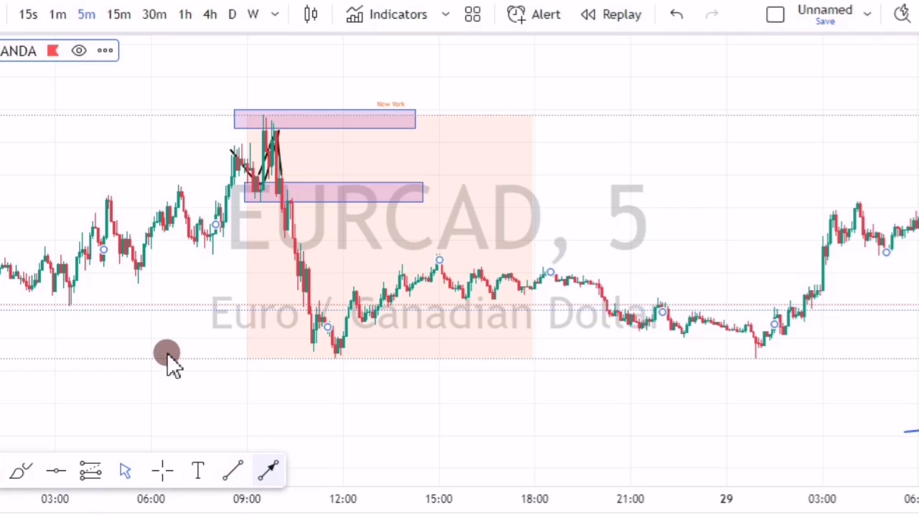
left_click(148, 327)
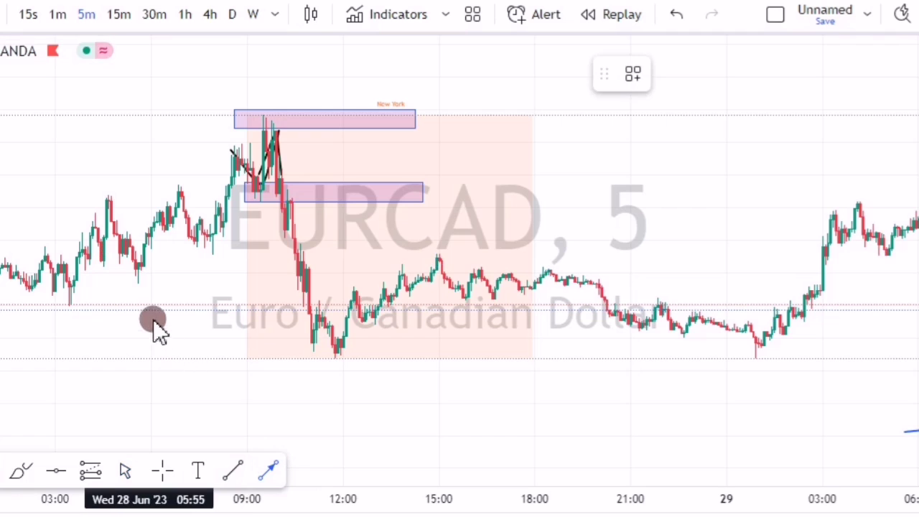
left_click(284, 224)
left_click(148, 281)
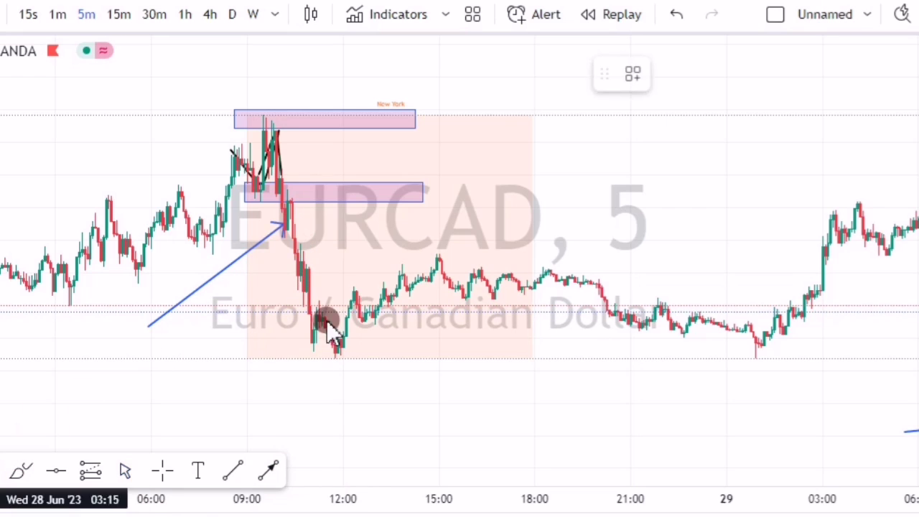
Step: Place a short position at about 10:30 on 28 June, with a 33.5-pip stop inside the swing-high rectangle and the target near the session low
left_click(293, 229)
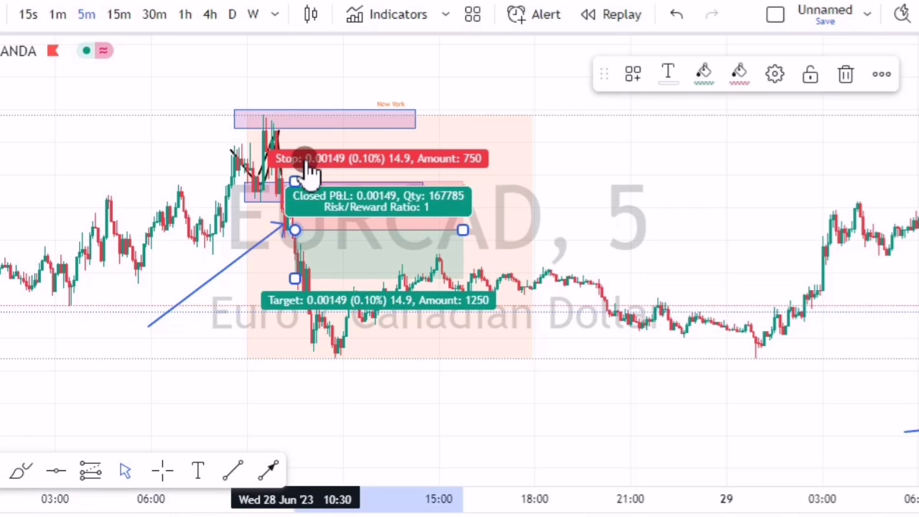
left_click_drag(292, 174, 287, 153)
left_click_drag(285, 121, 286, 117)
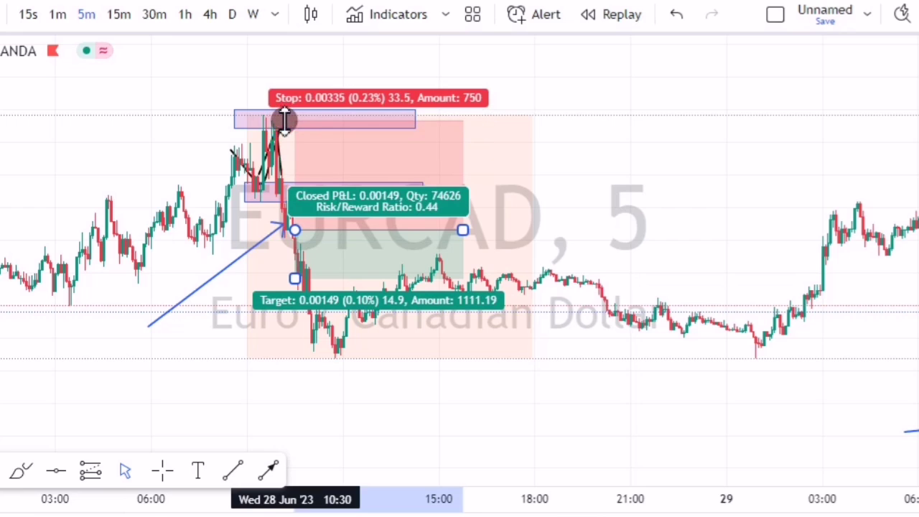
left_click_drag(295, 300, 290, 349)
left_click(257, 338)
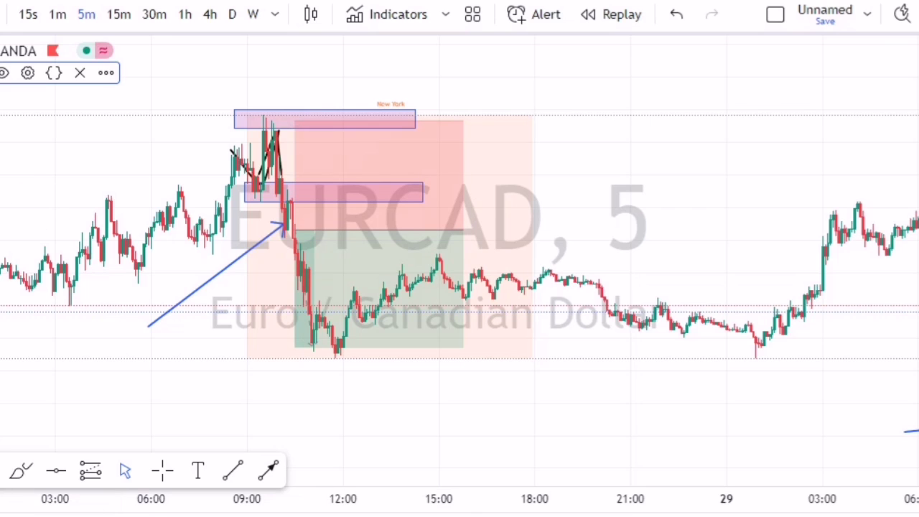
Step: Measure the price drop from the 28 June short entry to the session low
left_click(396, 240)
left_click(482, 229)
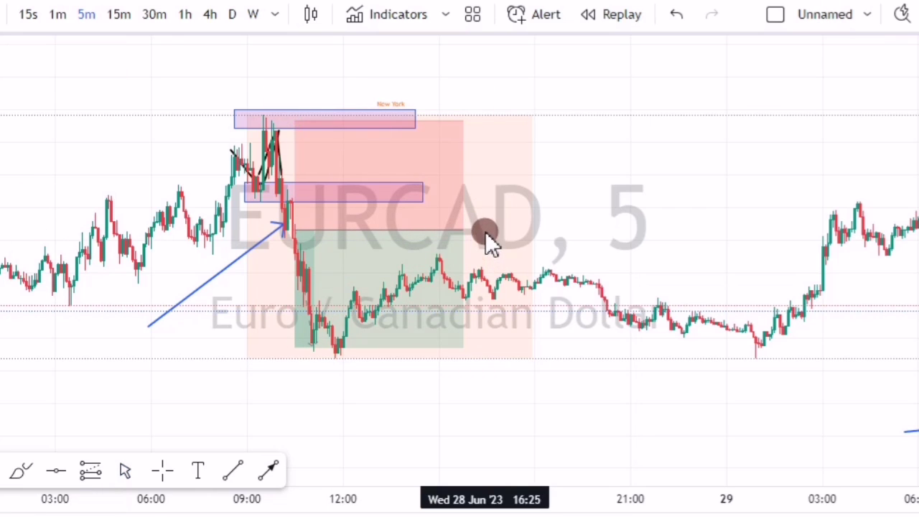
left_click(485, 232, "shift")
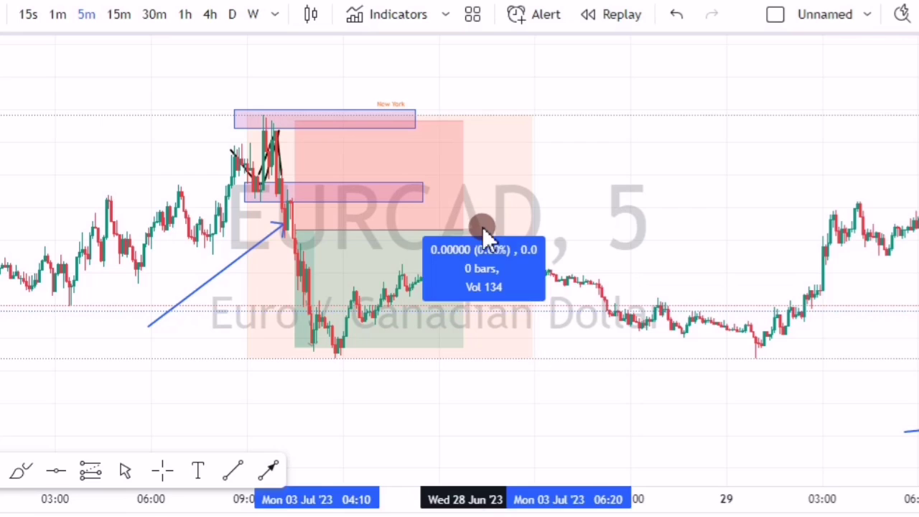
left_click(526, 352)
Step: Extend the target of the 29 June short position to 32.4 pips, near the session low
mouse_move(787, 347)
left_mouse_down()
mouse_move(620, 352)
mouse_move(286, 193)
left_mouse_up()
left_click(501, 329)
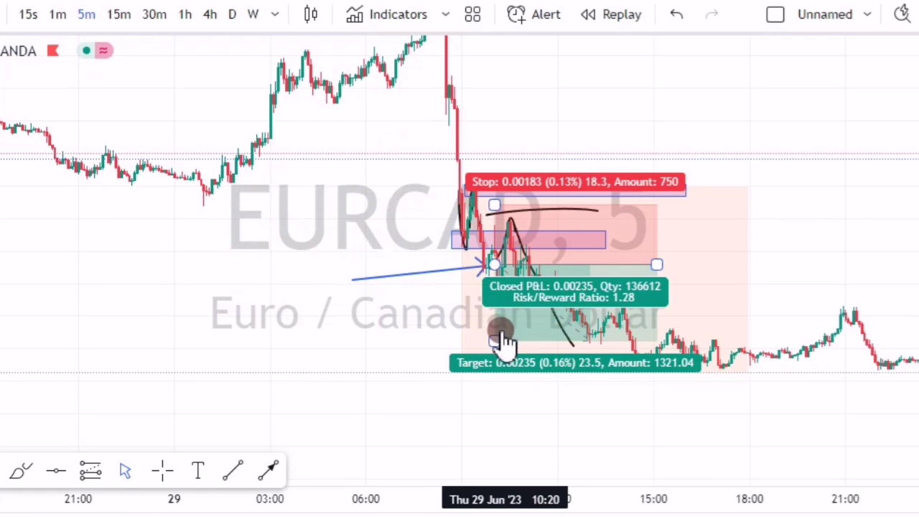
left_click_drag(489, 338, 495, 370)
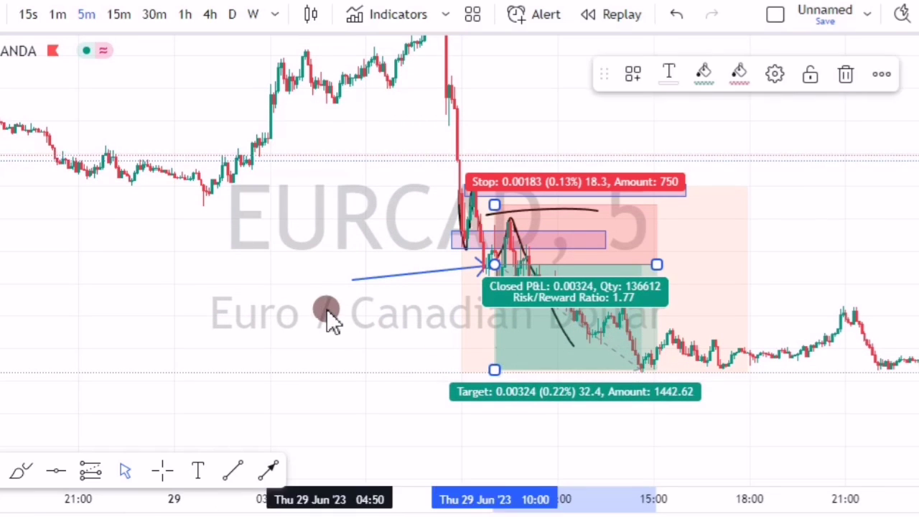
left_click(115, 363)
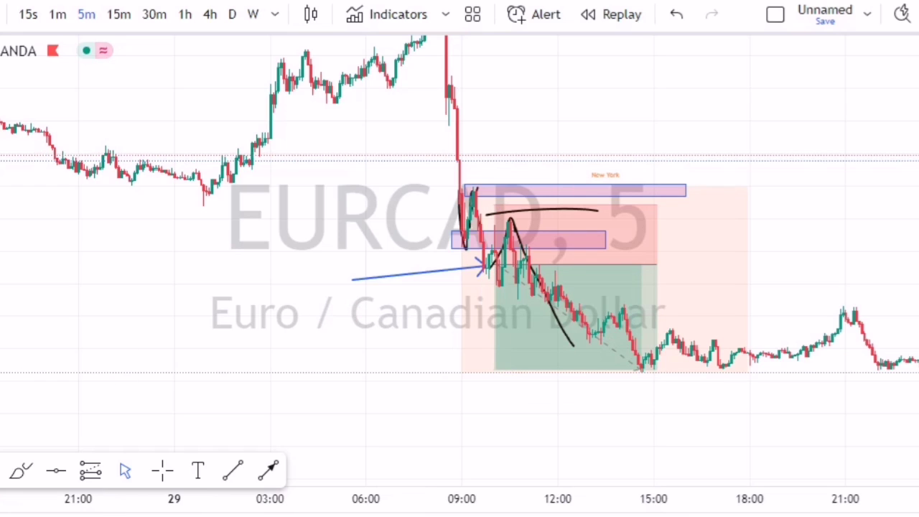
Step: Measure the 29 June price drop from around the short entry level to the session low
left_click(684, 275, "shift")
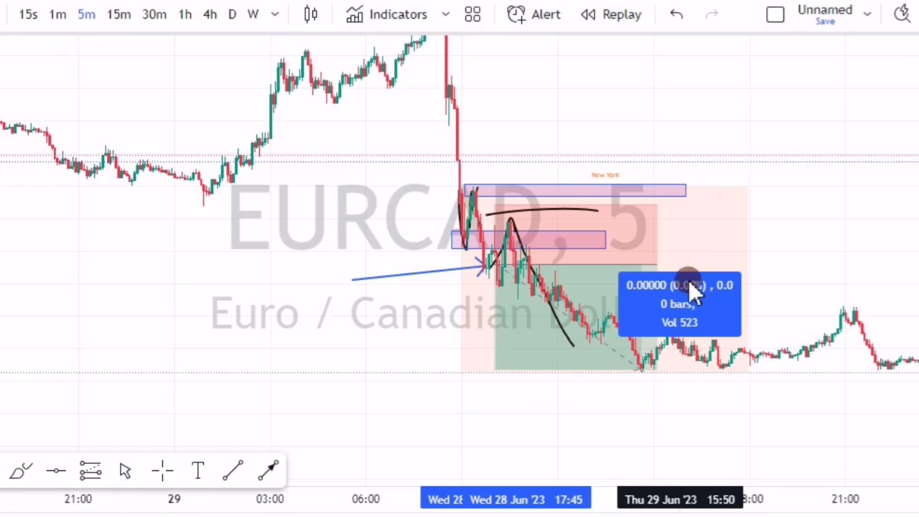
left_click(711, 372)
left_click(776, 394)
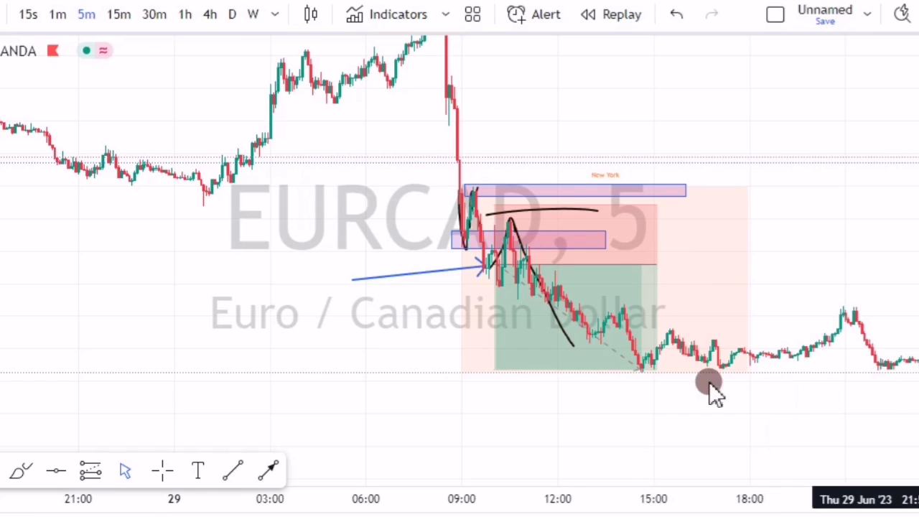
Step: Measure the 3 July price drop from below the swing-low rectangle to the support rectangle
left_click_drag(559, 352, 351, 336)
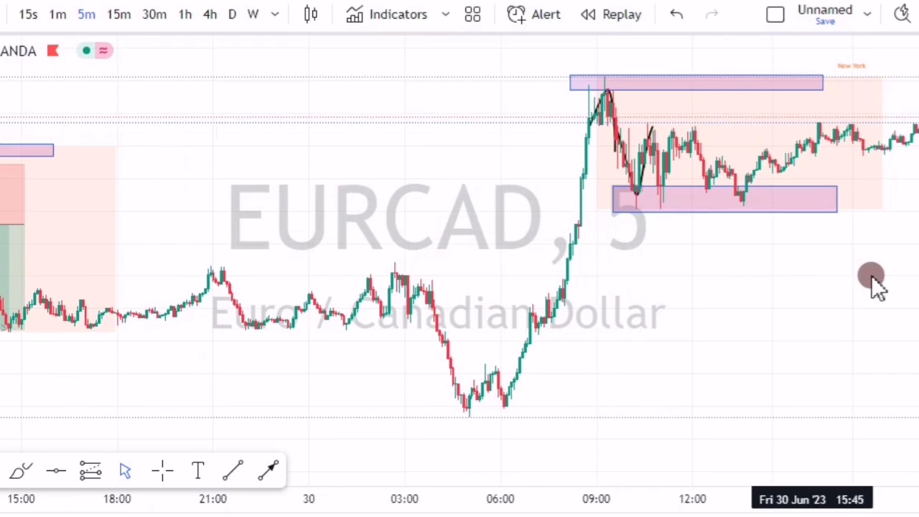
left_click_drag(830, 312, 129, 359)
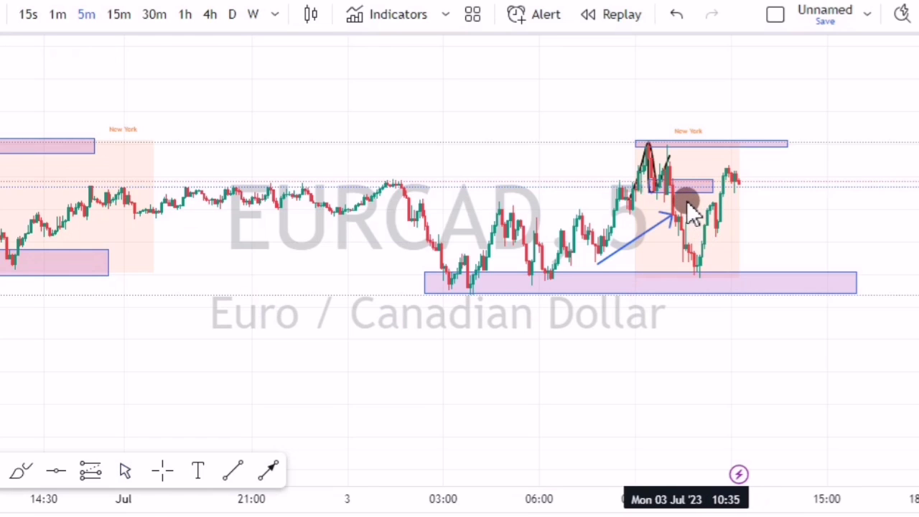
left_click_drag(688, 200, 747, 284)
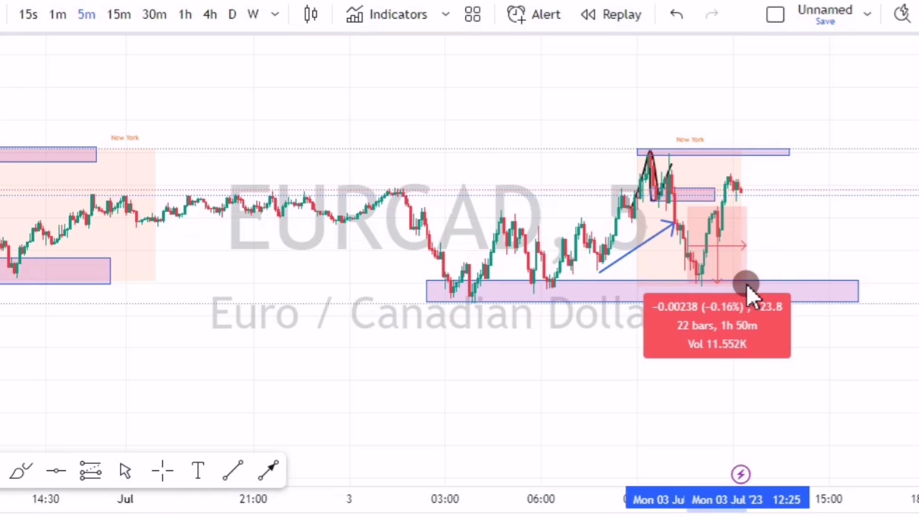
left_click(746, 283)
left_click(234, 316)
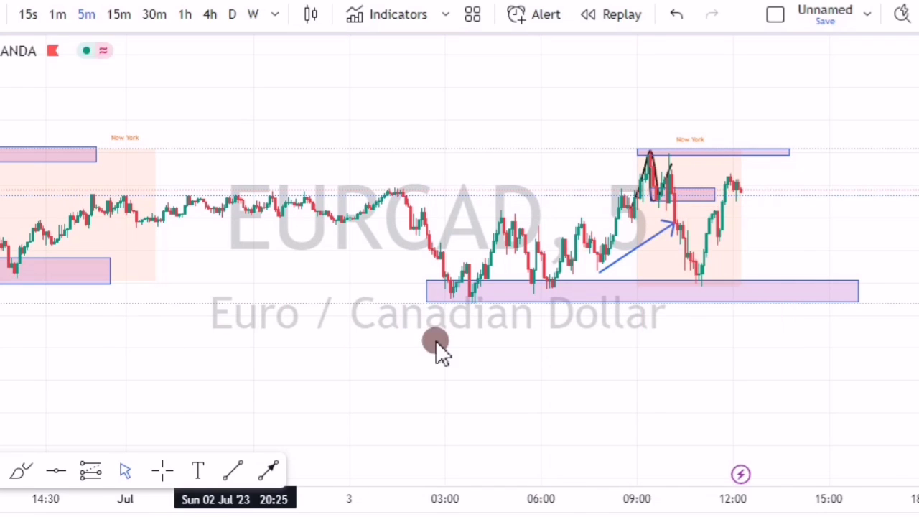
Step: Review the marked sessions from 3 July back to the 27 June New York session
left_click_drag(436, 340, 855, 330)
left_click_drag(388, 105, 776, 100)
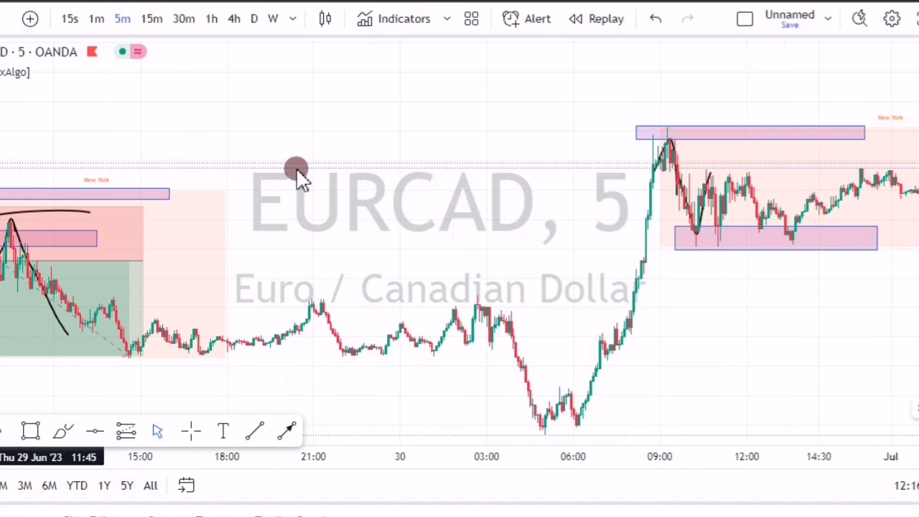
scroll(438, 211, "left", 6)
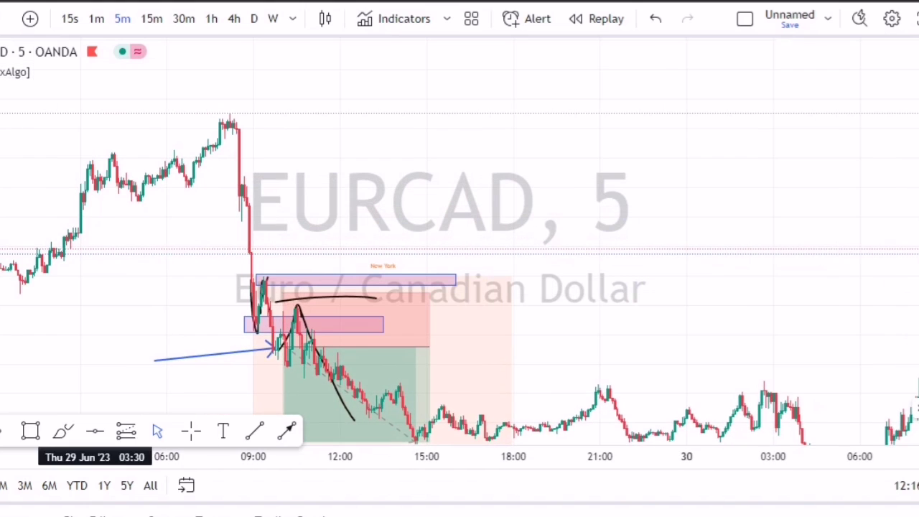
left_click_drag(184, 285, 754, 323)
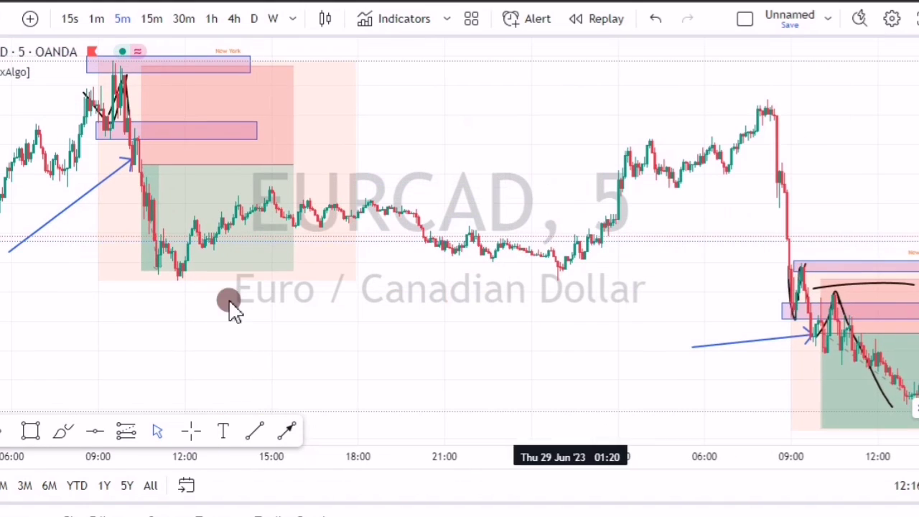
mouse_move(197, 299)
left_mouse_down()
mouse_move(593, 308)
mouse_move(656, 320)
left_mouse_up()
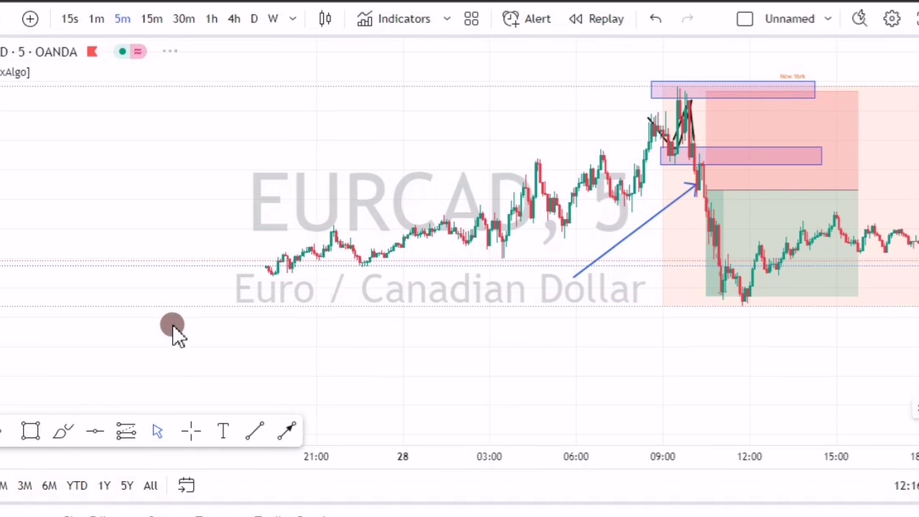
left_click_drag(193, 148, 482, 66)
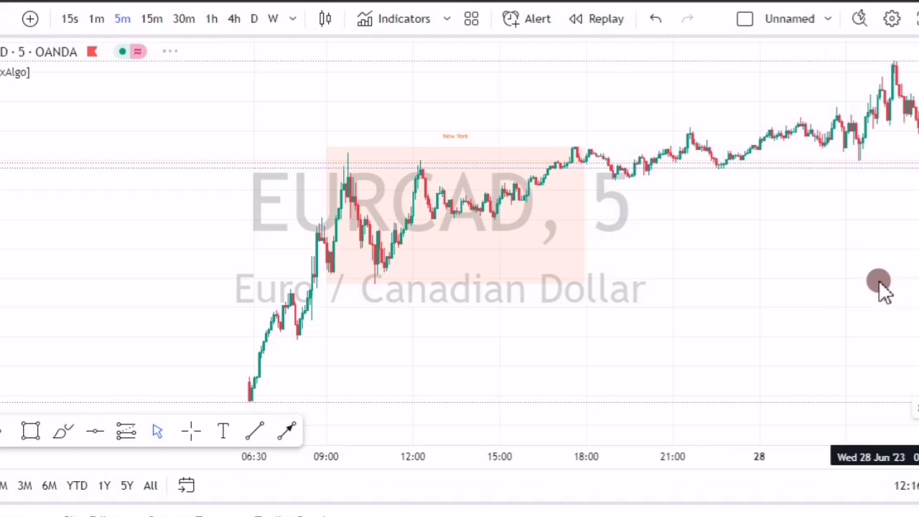
Step: Tighten the stop of the 28 June short position to 18.1 pips, just above the swing-low rectangle
mouse_move(716, 316)
left_mouse_down()
mouse_move(395, 363)
mouse_move(230, 406)
left_mouse_up()
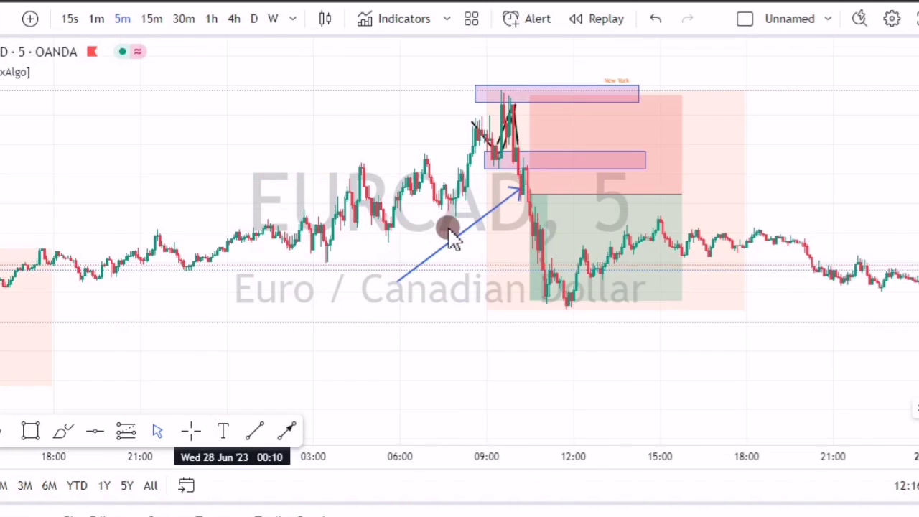
left_click(508, 243)
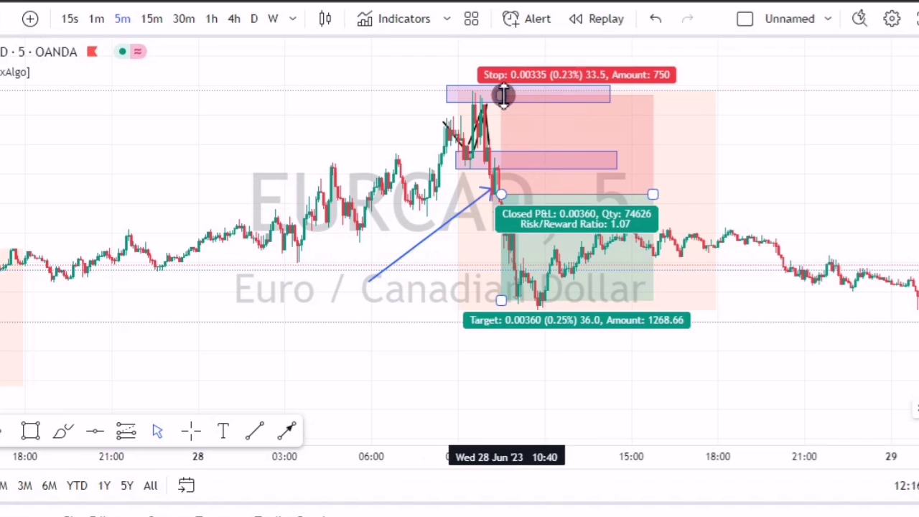
left_click_drag(497, 156, 497, 141)
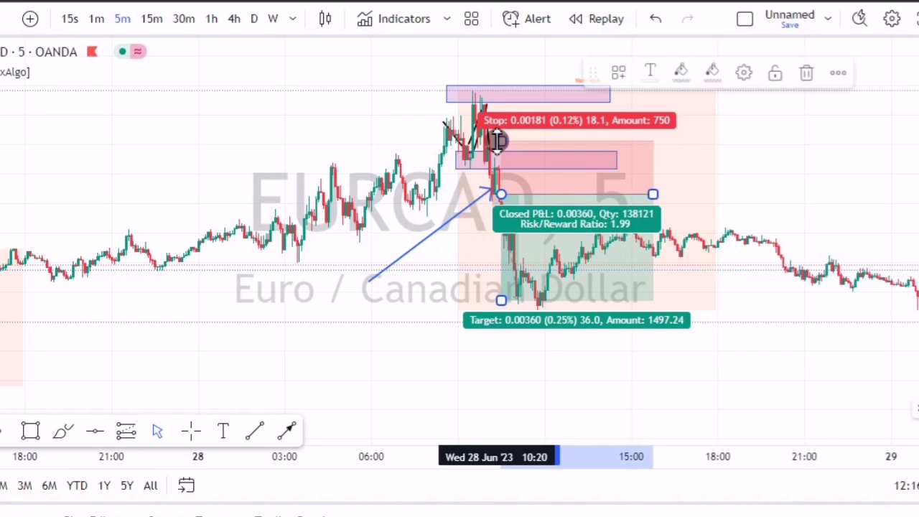
left_click(472, 168)
left_click(435, 263)
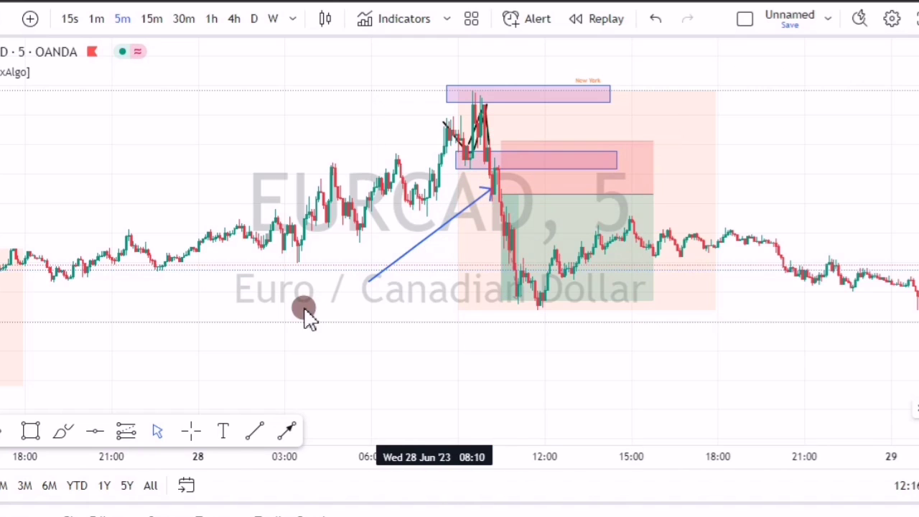
Step: Trace the 27 June swing low at the New York open with the brush and mark it with a rectangle from 08:50 to about 14:55
left_click_drag(350, 279, 852, 177)
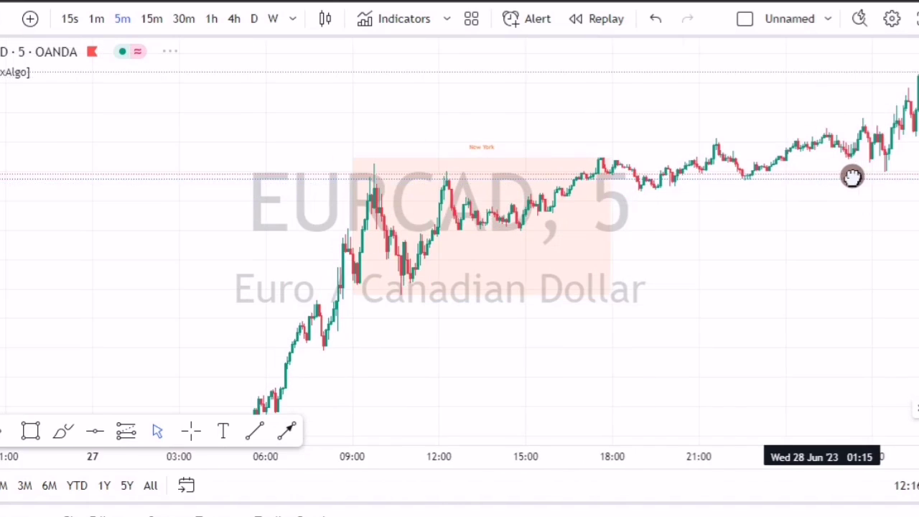
left_click_drag(721, 300, 655, 312)
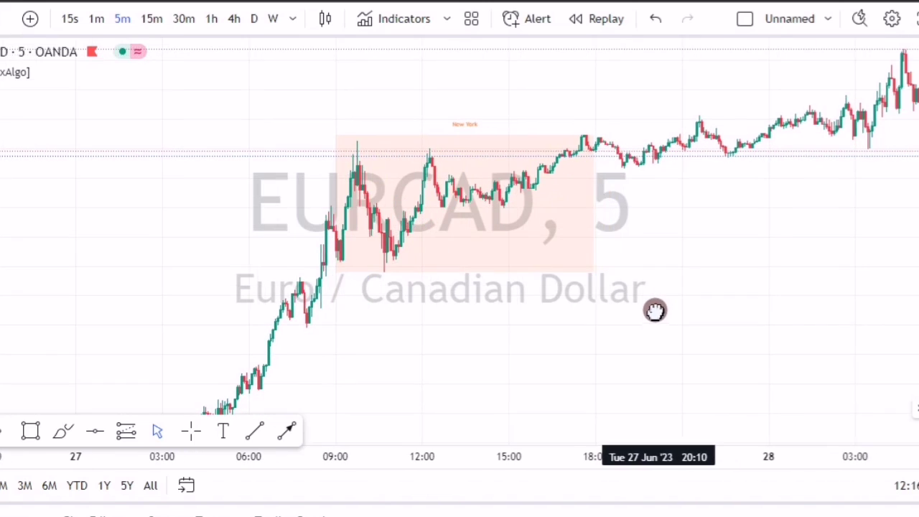
left_click(62, 432)
mouse_move(322, 216)
left_mouse_down()
mouse_move(339, 265)
mouse_move(354, 215)
left_mouse_up()
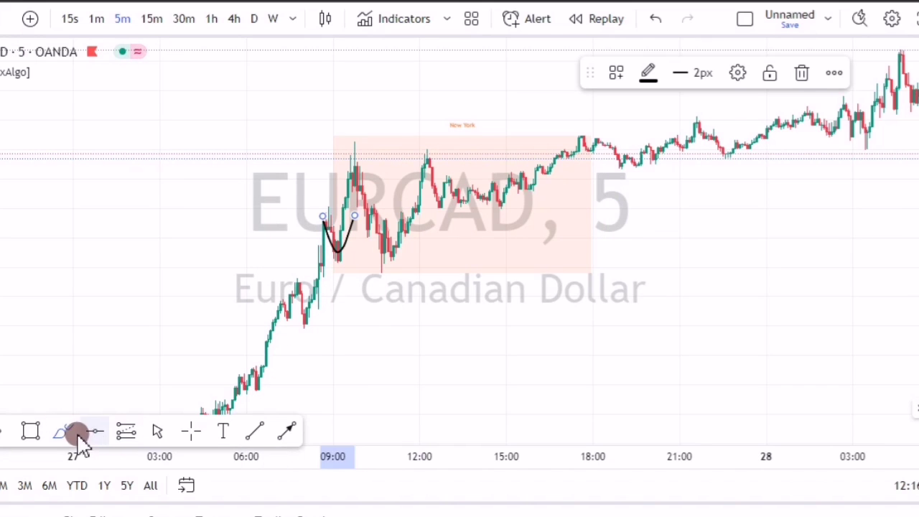
left_click(33, 431)
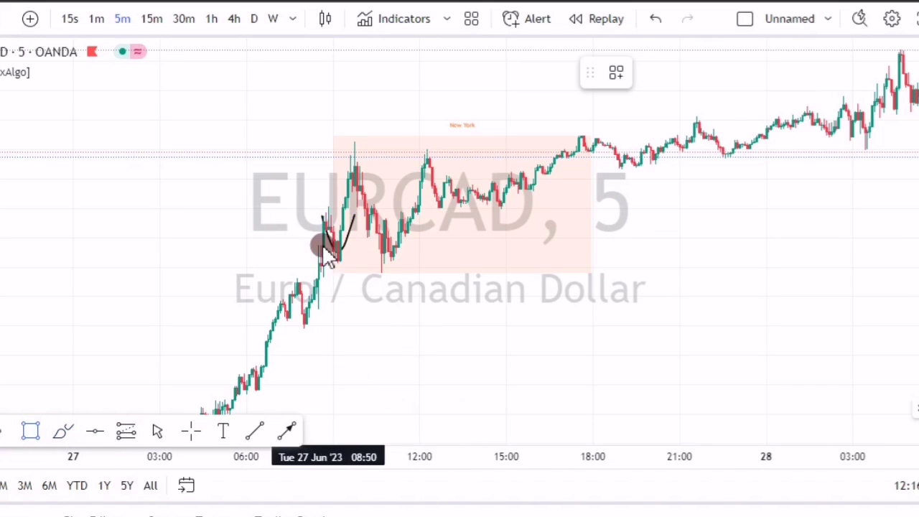
mouse_move(328, 247)
left_mouse_down()
mouse_move(452, 248)
mouse_move(504, 262)
left_mouse_up()
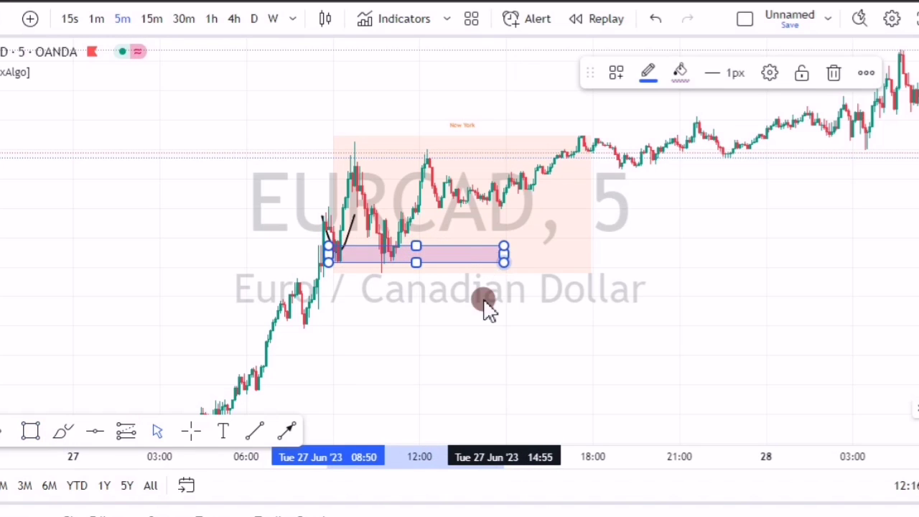
left_click(388, 266)
Step: Trace the 27 June swing high with the brush and mark it with a rectangle from 09:25 to about 18:55
mouse_move(319, 253)
left_mouse_down()
mouse_move(343, 249)
mouse_move(342, 260)
mouse_move(362, 157)
left_mouse_up()
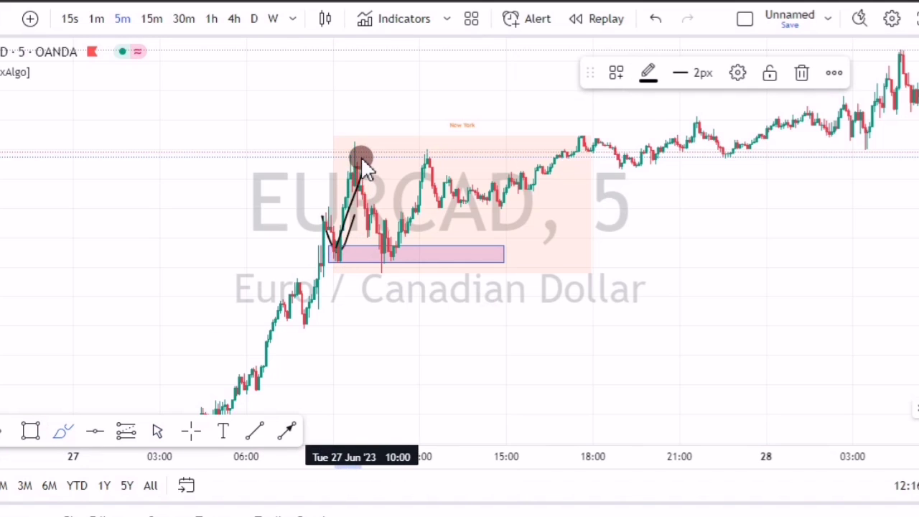
left_click(30, 431)
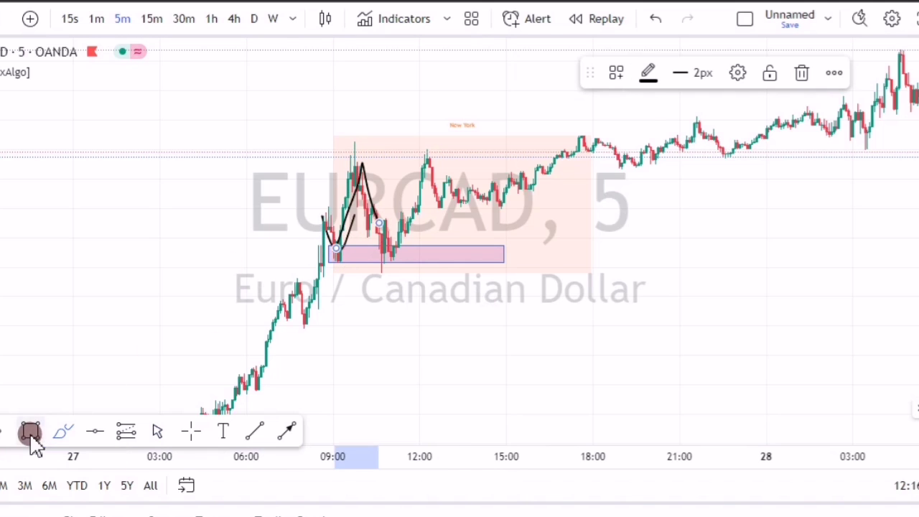
left_click_drag(344, 142, 489, 155)
left_click_drag(582, 165, 620, 164)
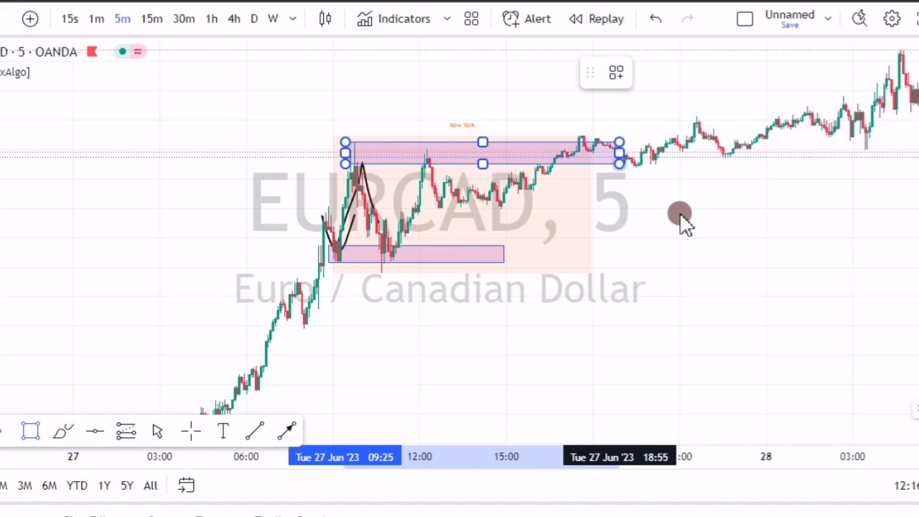
left_click(228, 223)
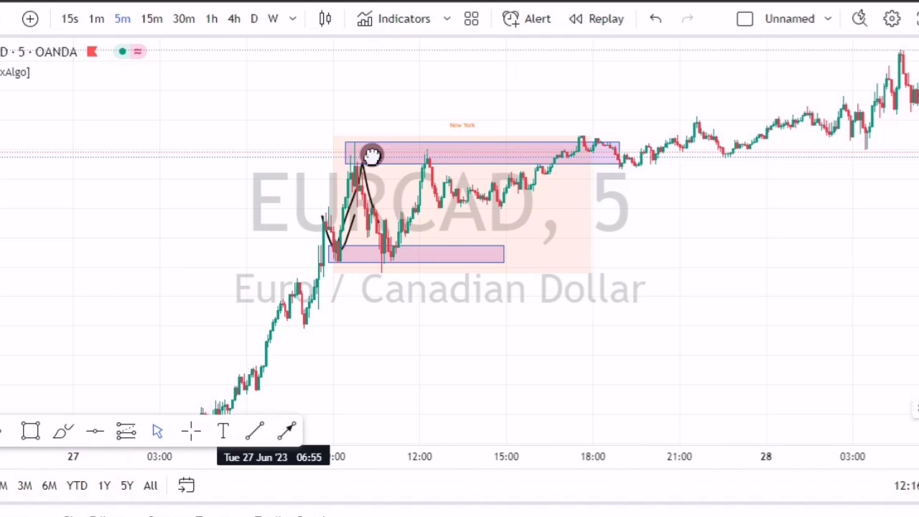
Step: Trace the 26 June swing high after the New York open with the brush and mark it with a thin rectangle from 09:10 to about 14:00
left_click_drag(372, 155, 599, 76)
left_click_drag(257, 159, 381, 141)
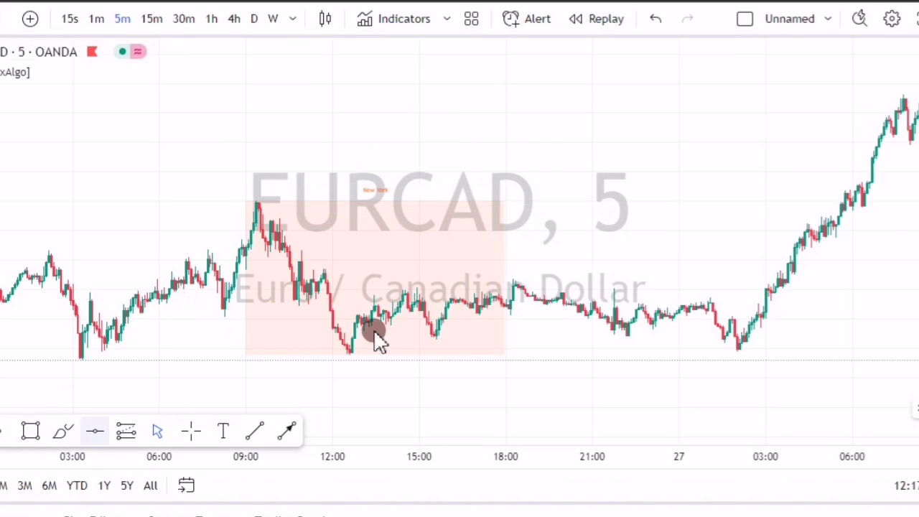
left_click_drag(675, 144, 364, 246)
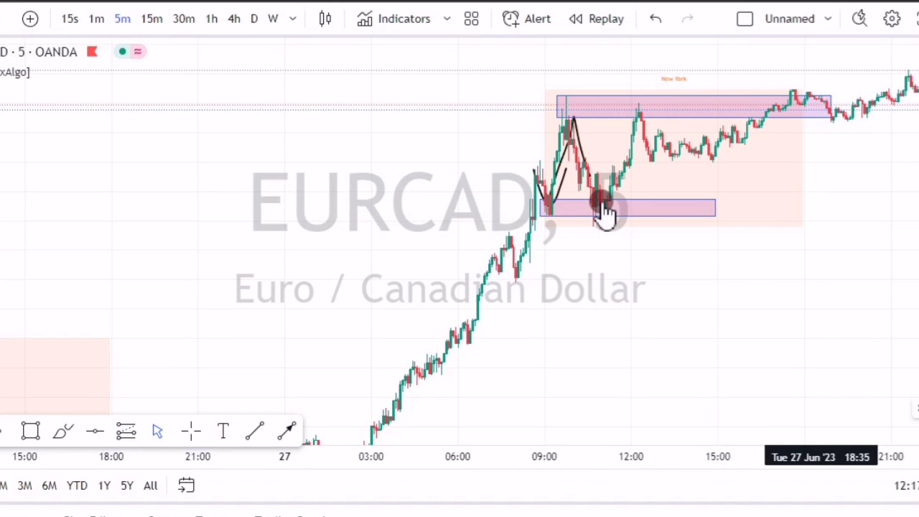
left_click_drag(336, 178, 653, 66)
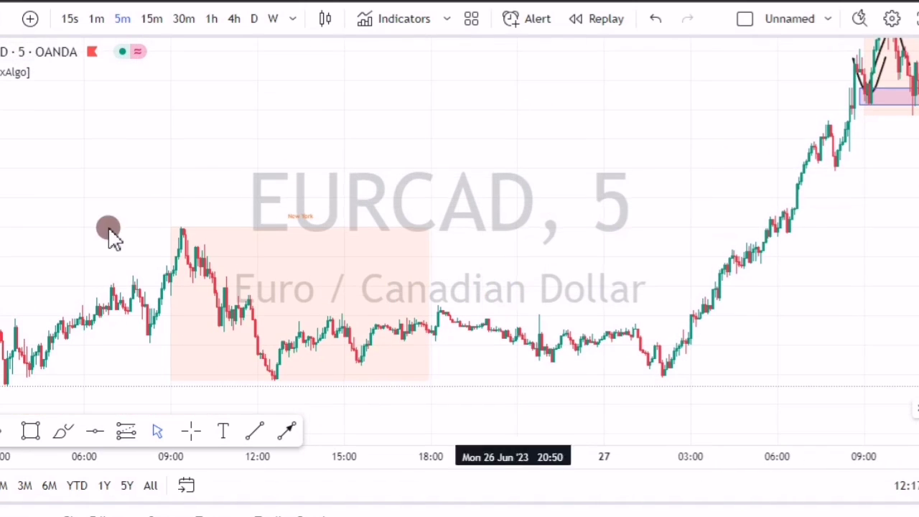
left_click_drag(258, 177, 302, 154)
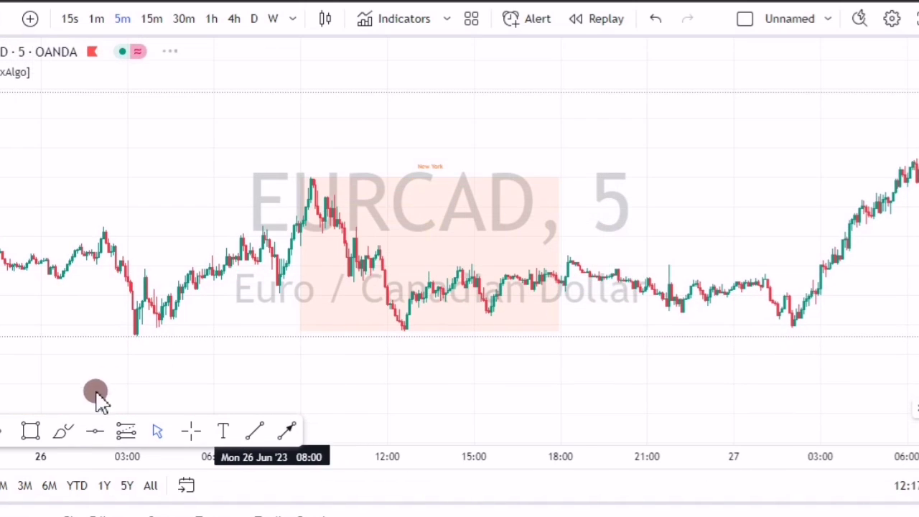
left_click(30, 431)
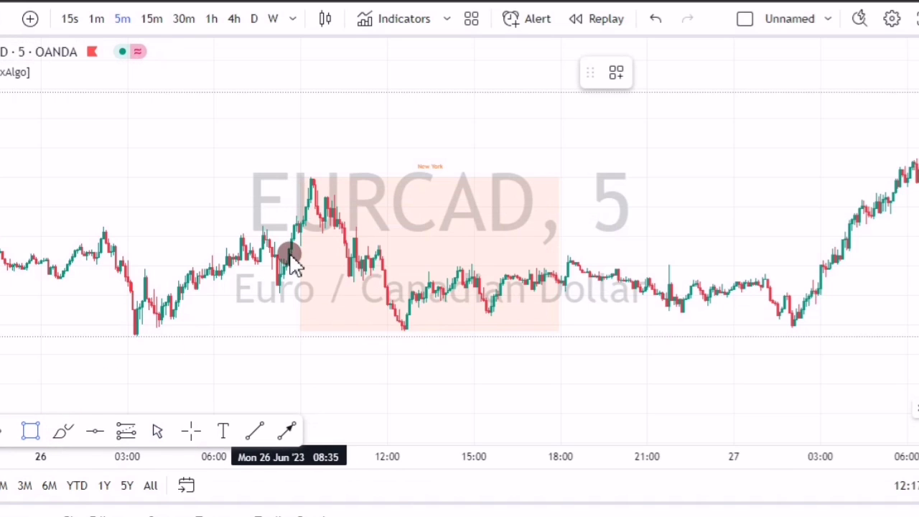
left_click_drag(300, 241, 319, 188)
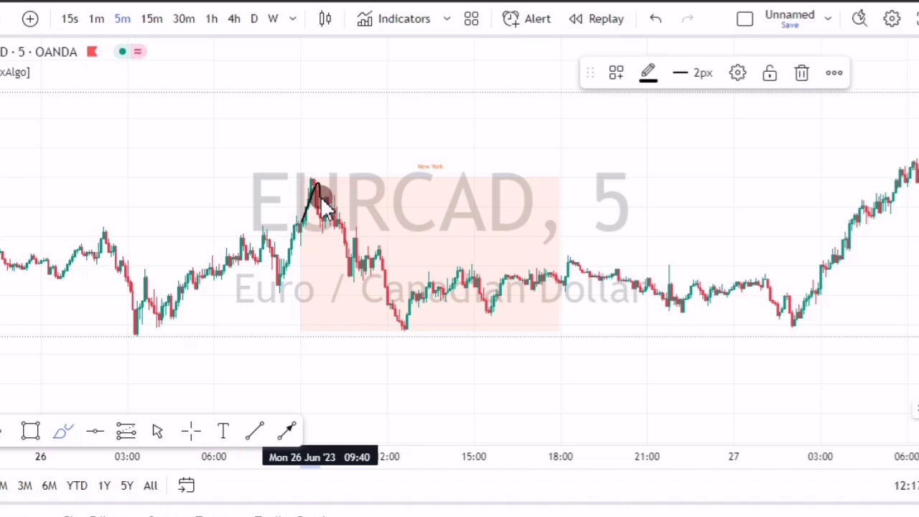
left_click(30, 431)
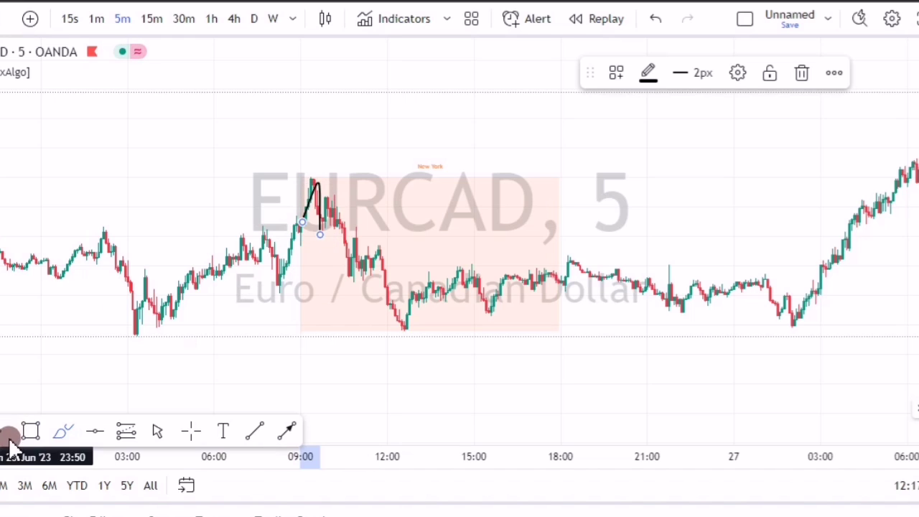
key("ctrl+z")
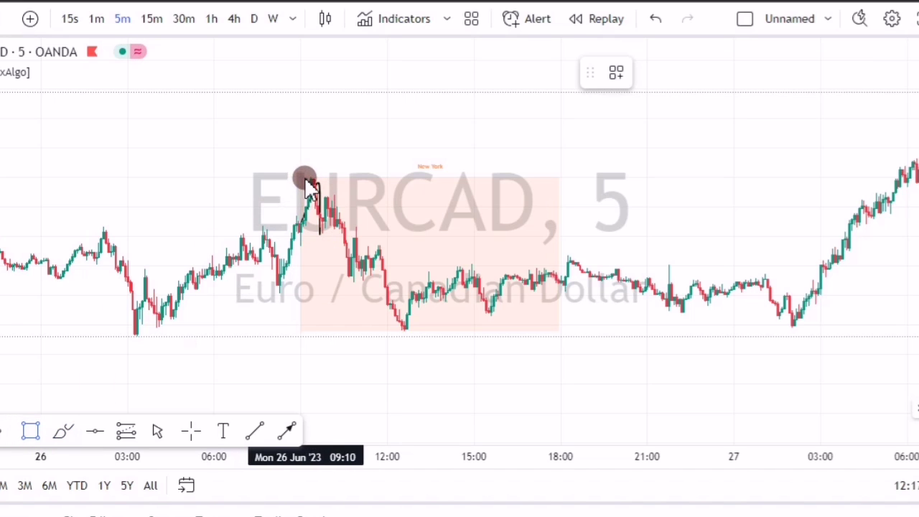
left_click_drag(360, 191, 445, 187)
left_click(371, 154)
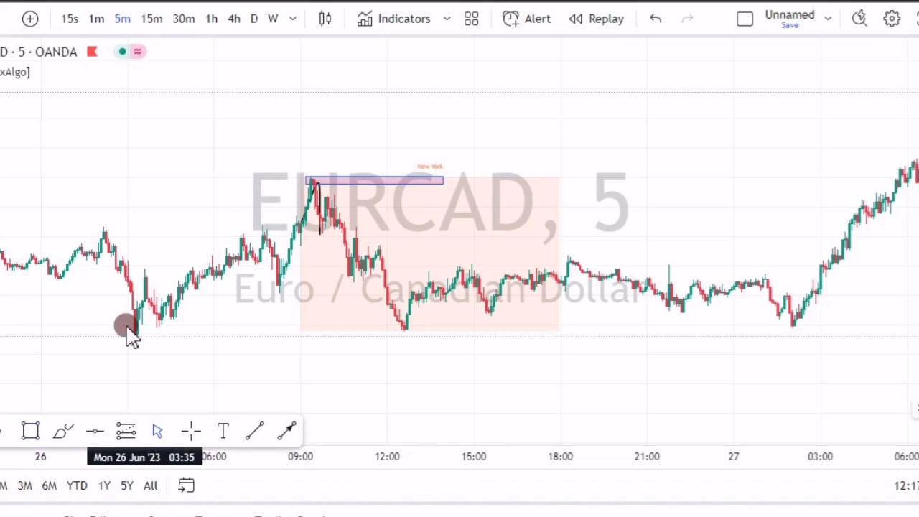
Step: Trace the upswing from the 26 June swing low with the brush and mark the low with a rectangle from 09:25 to about 12:05
scroll(211, 345, "up", 4)
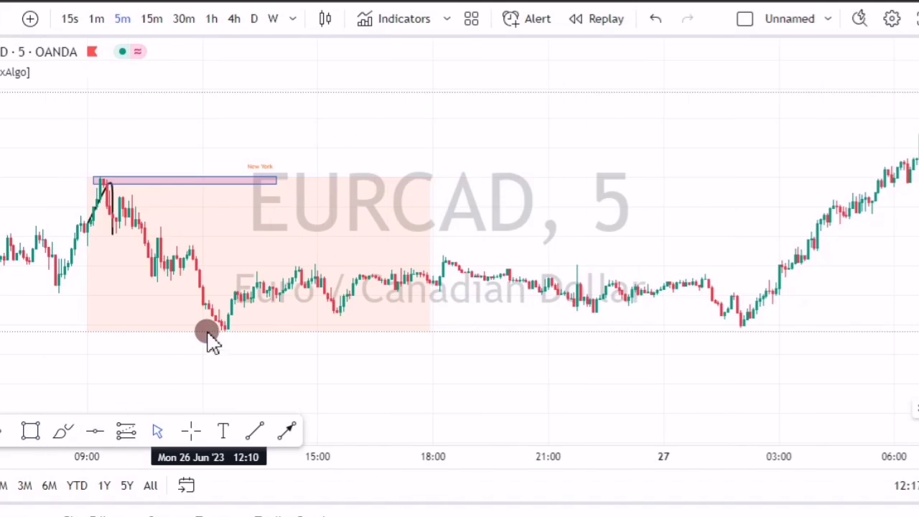
left_click_drag(312, 353, 408, 353)
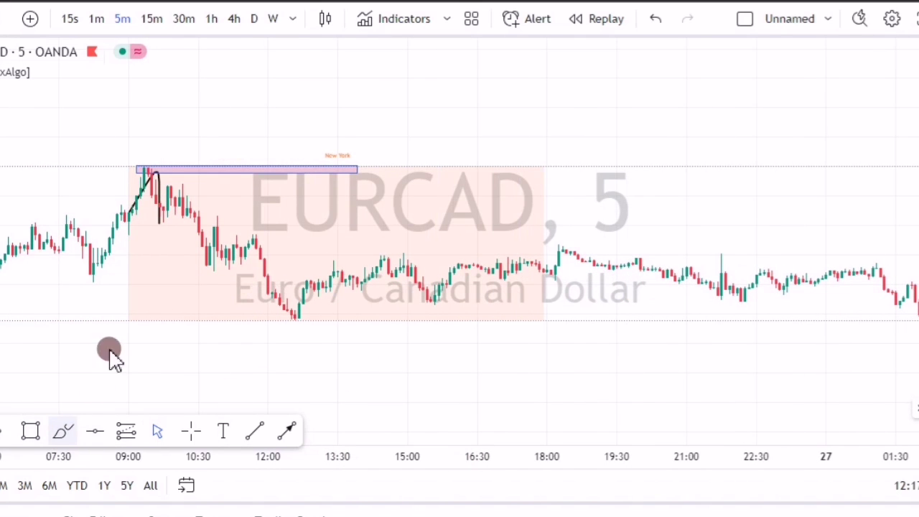
left_click_drag(176, 212, 180, 195)
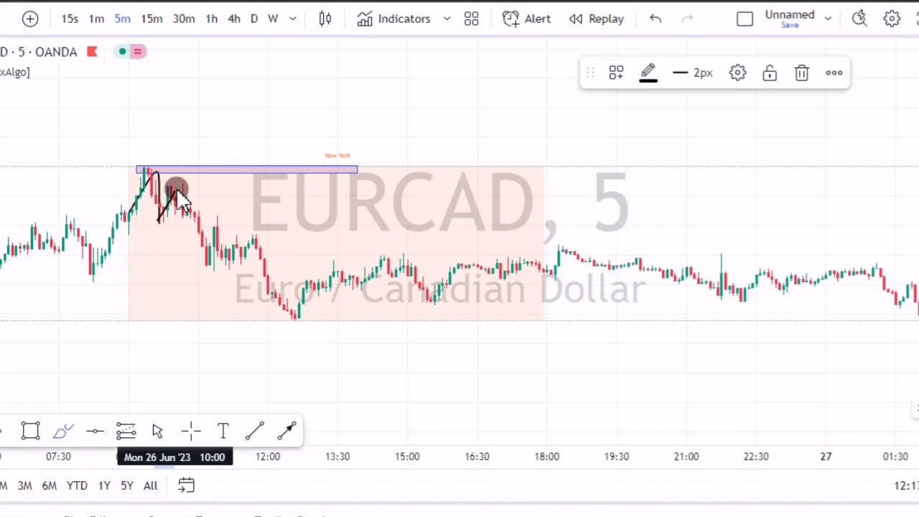
left_click(32, 431)
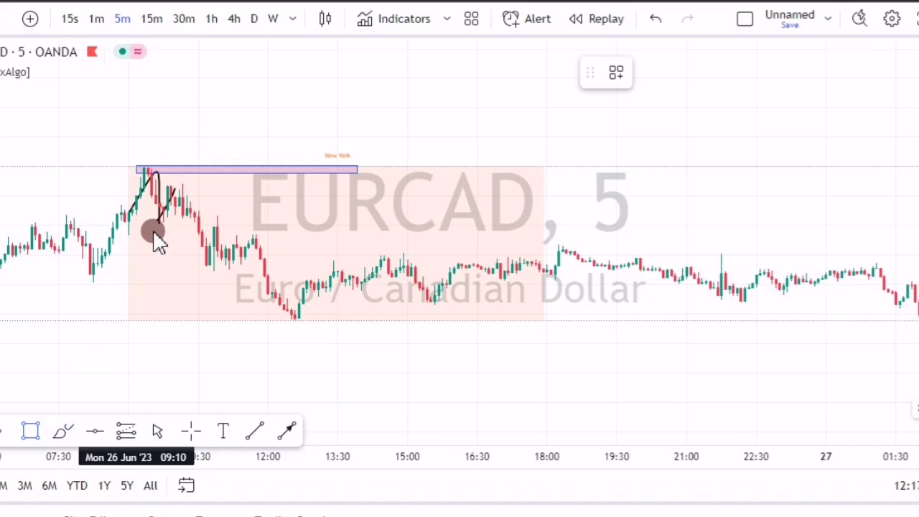
left_click_drag(211, 229, 270, 220)
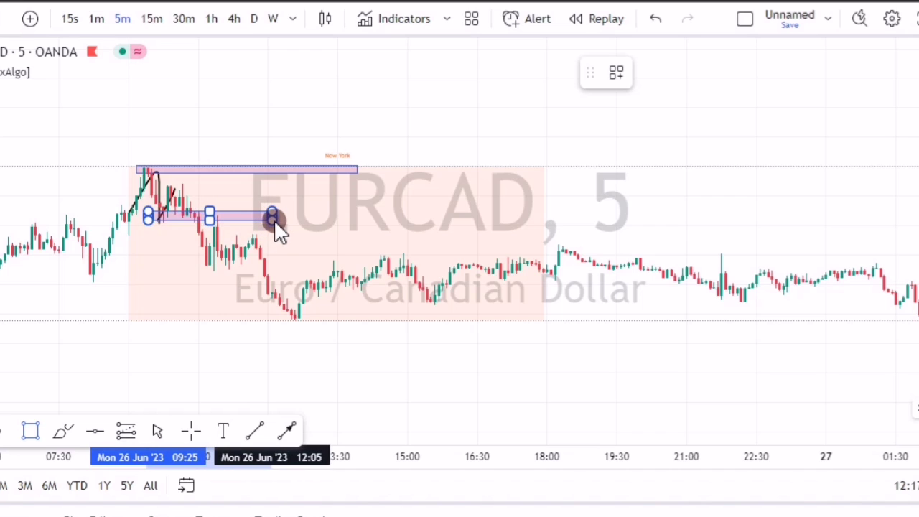
left_click(126, 288)
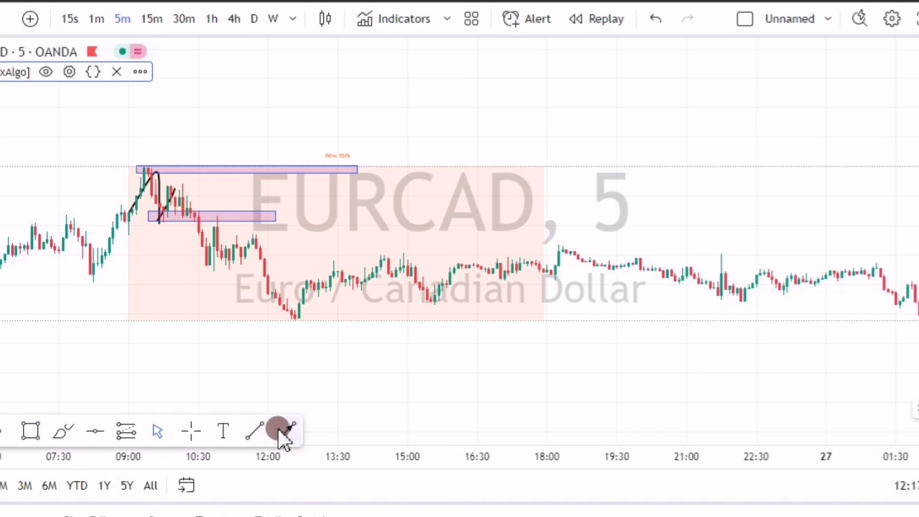
Step: Draw an arrow pointing at the 10:30 candle on 26 June that breaks below the swing-low rectangle
left_click(97, 294)
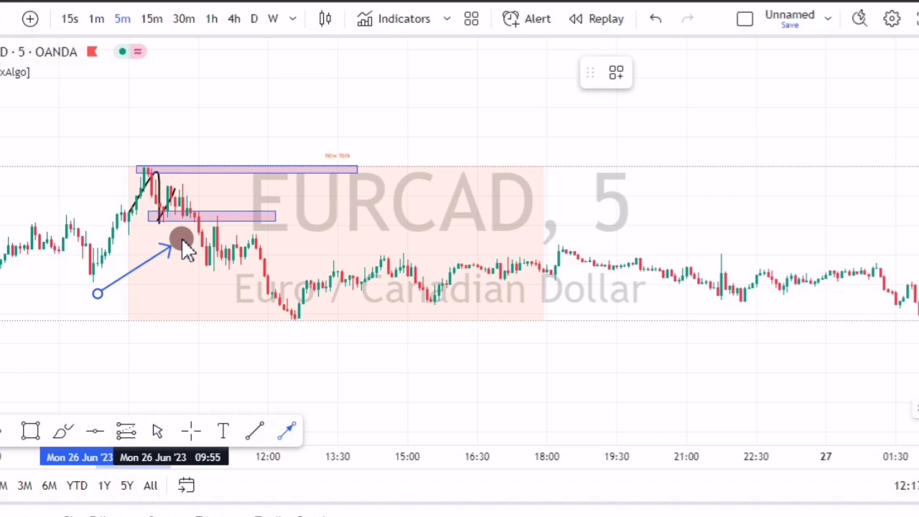
left_click(198, 230)
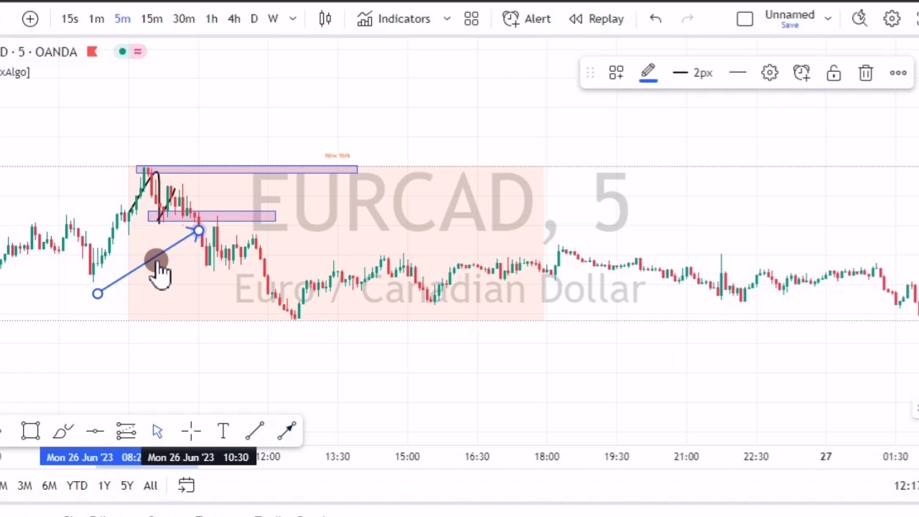
left_click(142, 288)
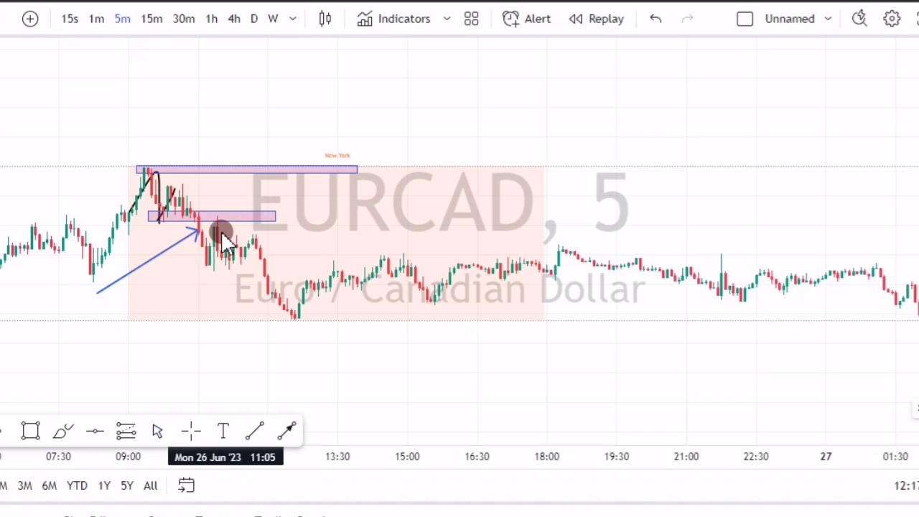
Step: Measure the 26 June price drop from just below the swing-low rectangle to the session low
left_click(244, 233)
left_click_drag(240, 225, 340, 325)
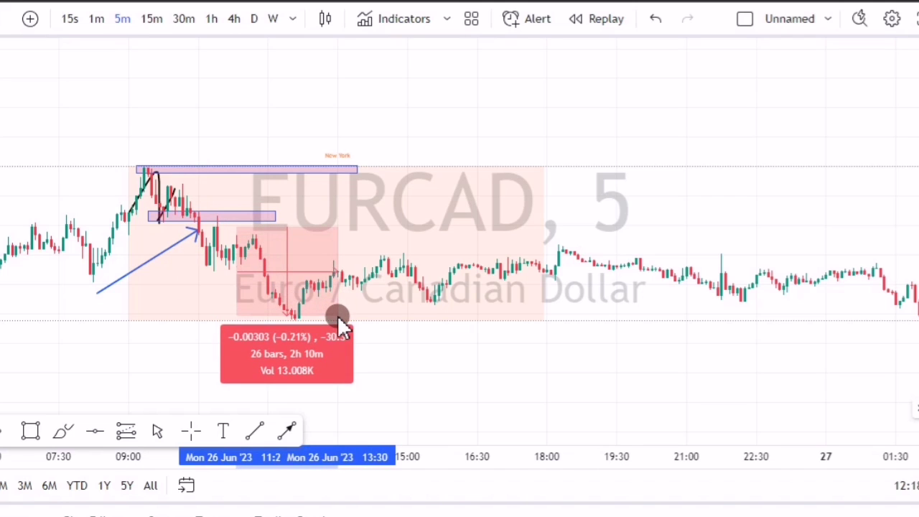
left_click(106, 335)
Step: Trace the 23 June swing high after the New York open with the brush and mark it with a rectangle from 09:10 to about 13:10
left_click_drag(229, 324, 668, 267)
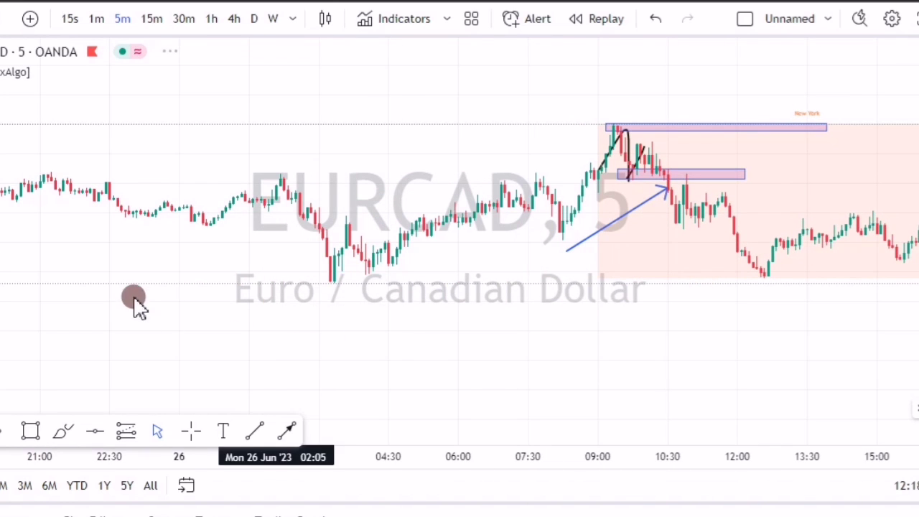
left_click_drag(450, 333, 676, 364)
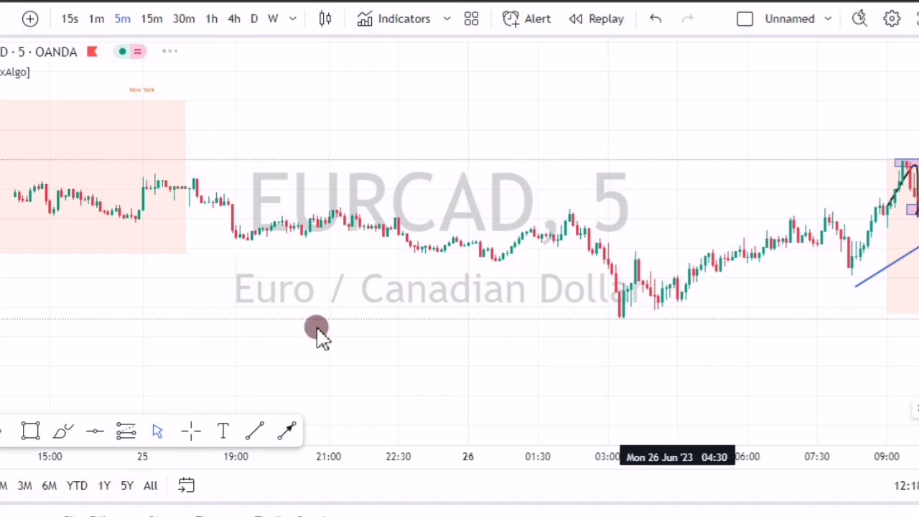
left_click_drag(455, 323, 543, 319)
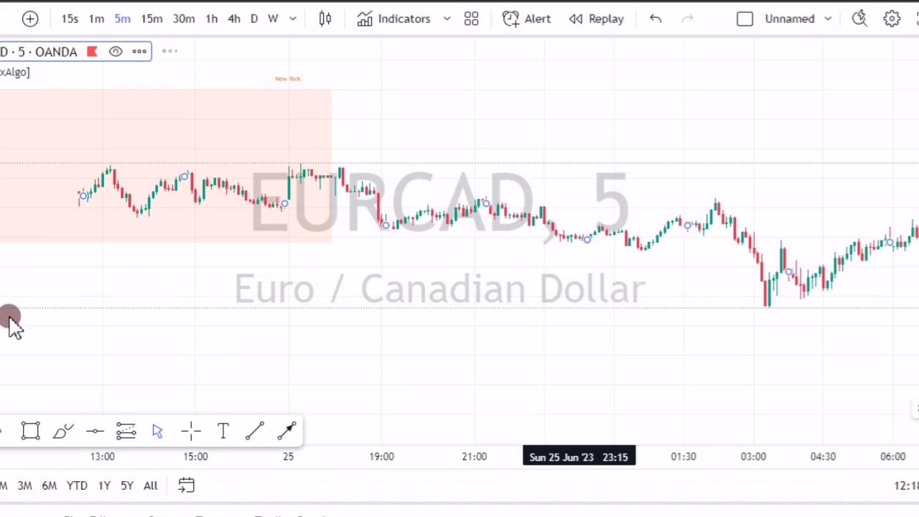
left_click_drag(517, 386, 542, 390)
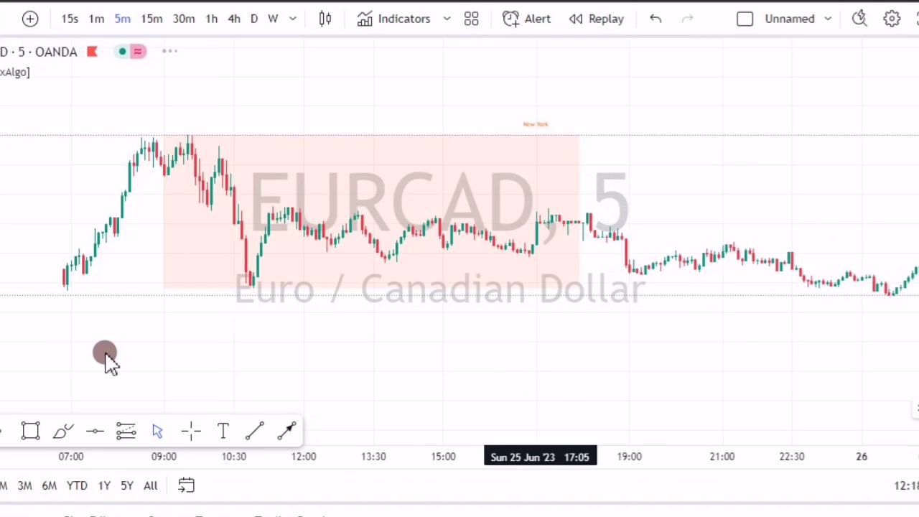
left_click_drag(209, 327, 242, 329)
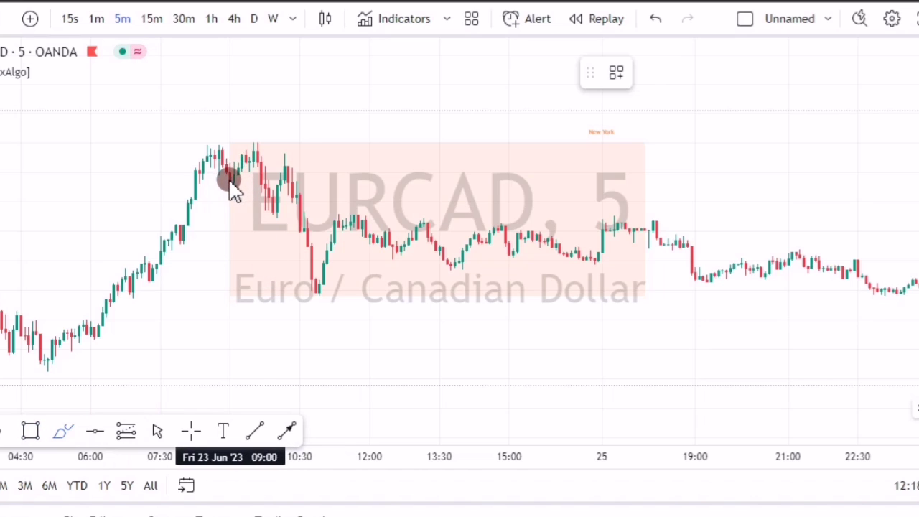
left_click_drag(231, 184, 253, 148)
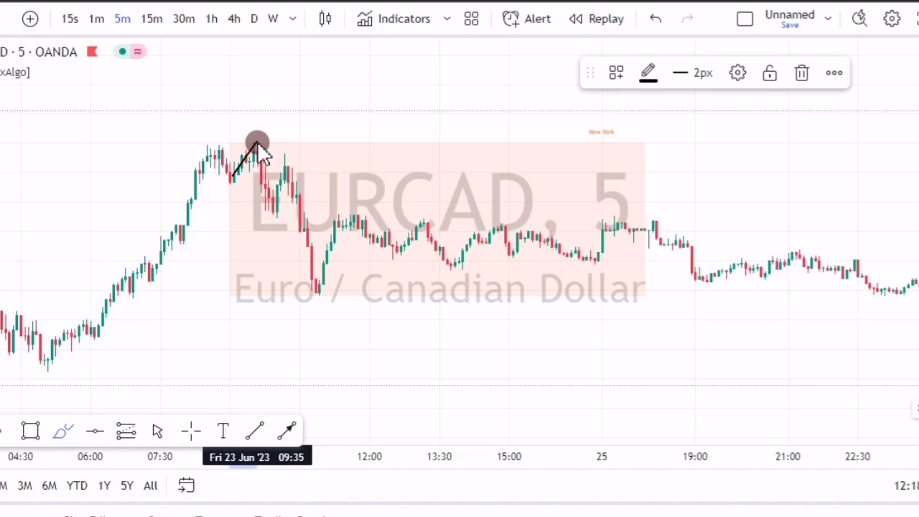
left_click(39, 435)
left_click(267, 145)
left_click_drag(240, 142, 423, 152)
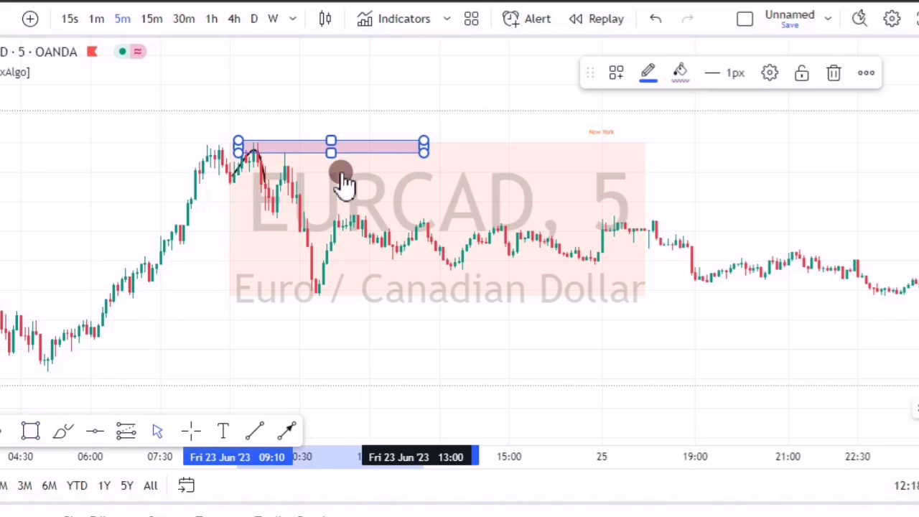
left_click(108, 189)
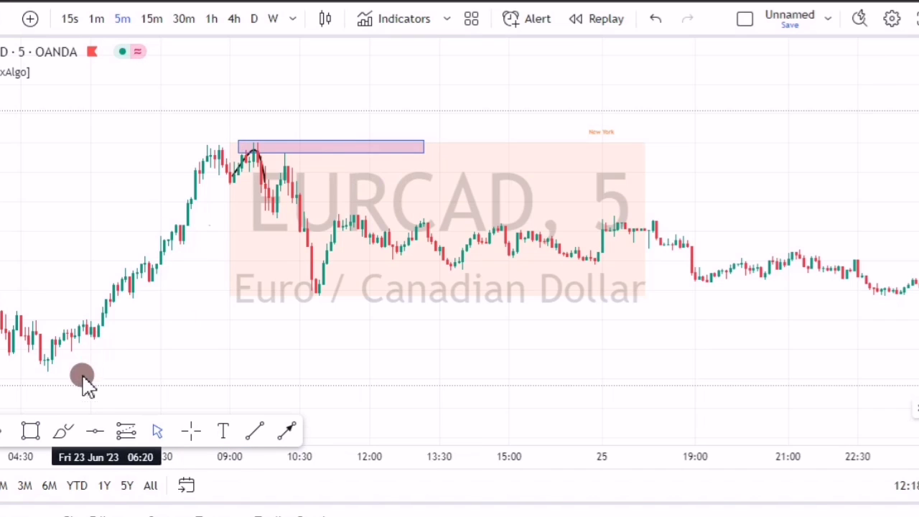
Step: Trace the 23 June swing low and rebound with the brush and mark the low with a rectangle from 09:30 to 12:35
left_click(72, 430)
mouse_move(245, 228)
left_mouse_down()
mouse_move(261, 158)
mouse_move(273, 208)
left_mouse_up()
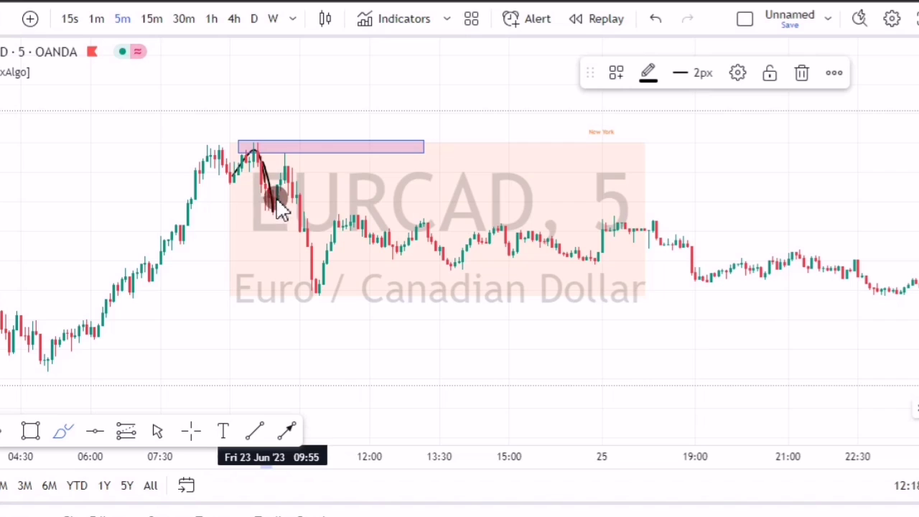
left_click_drag(287, 158, 286, 158)
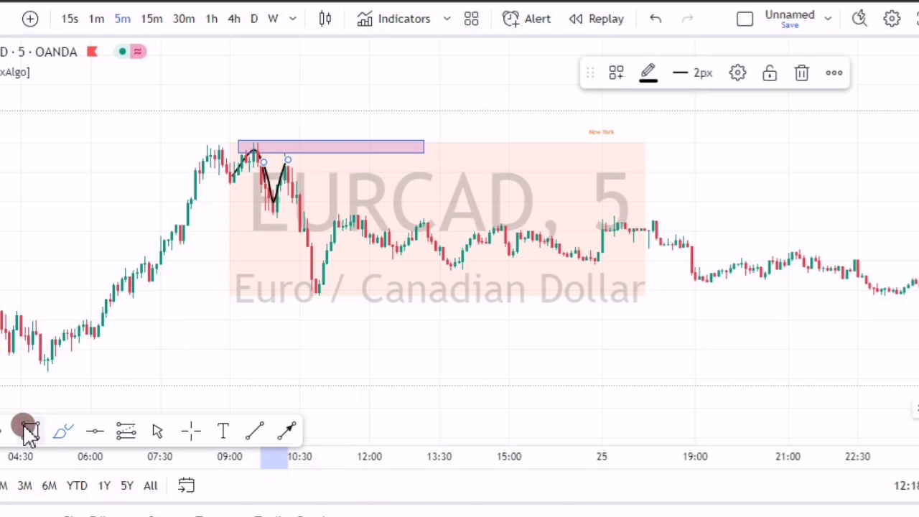
left_click_drag(263, 194, 377, 193)
left_click(812, 69)
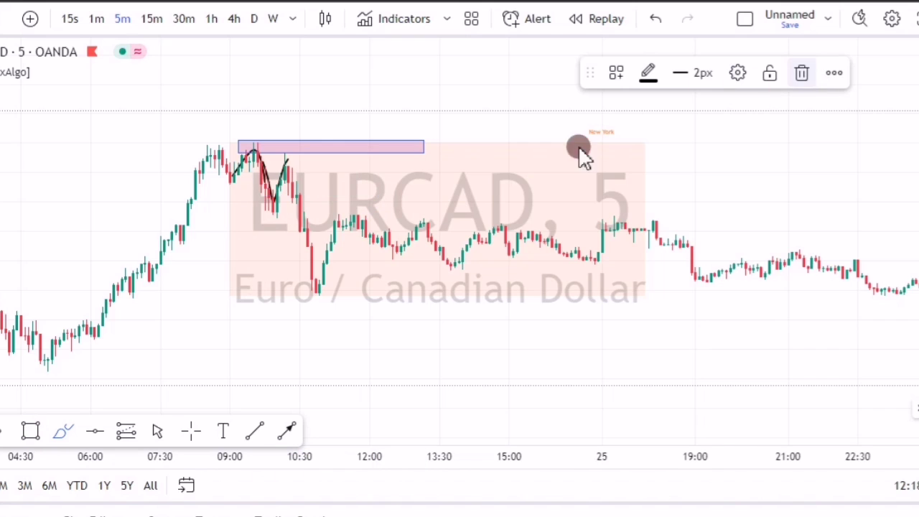
left_click(31, 431)
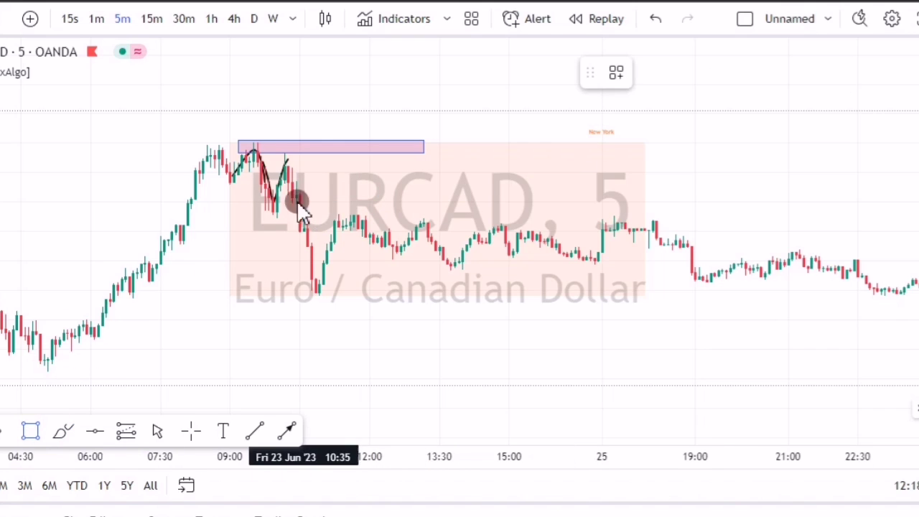
mouse_move(253, 199)
left_mouse_down()
mouse_move(379, 201)
mouse_move(398, 216)
left_mouse_up()
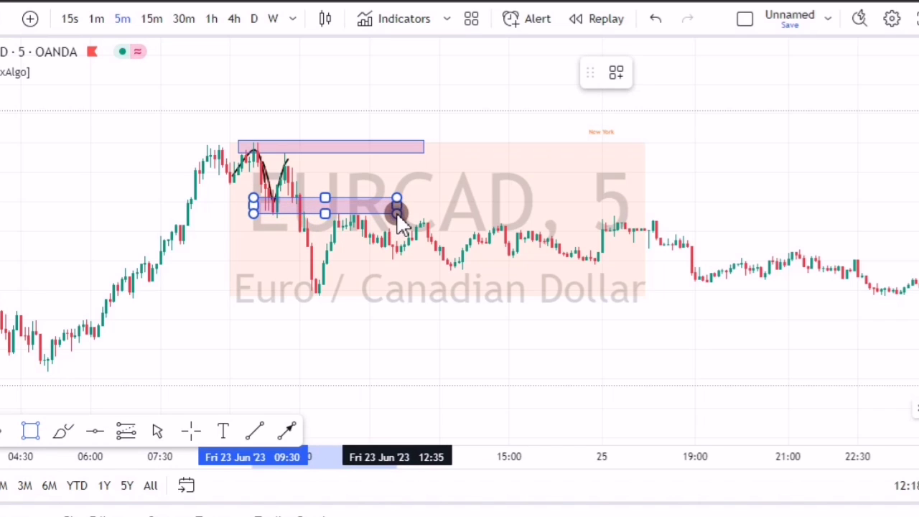
left_click(246, 293)
Step: Draw an arrow from about 08:00 to 10:25 on 23 June, pointing at the candle that breaks below the swing-low rectangle
left_click(287, 430)
left_click_drag(282, 241, 295, 228)
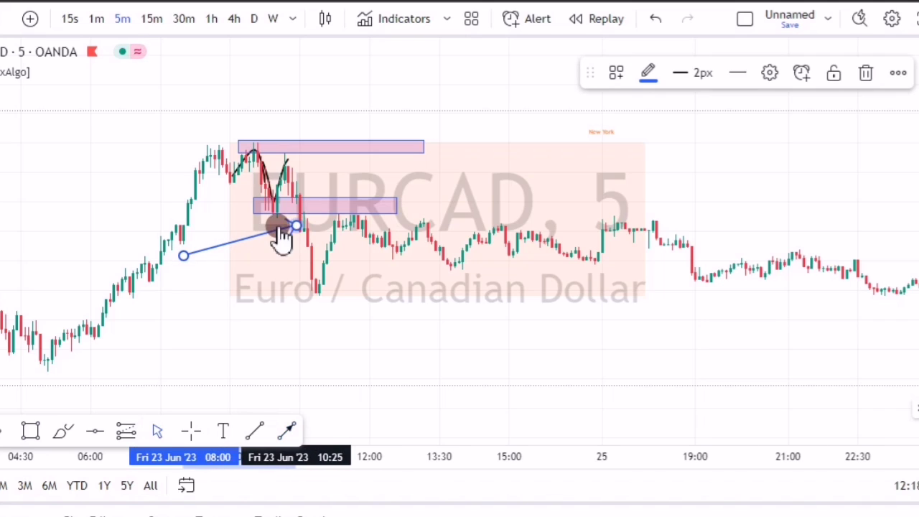
left_click(244, 309)
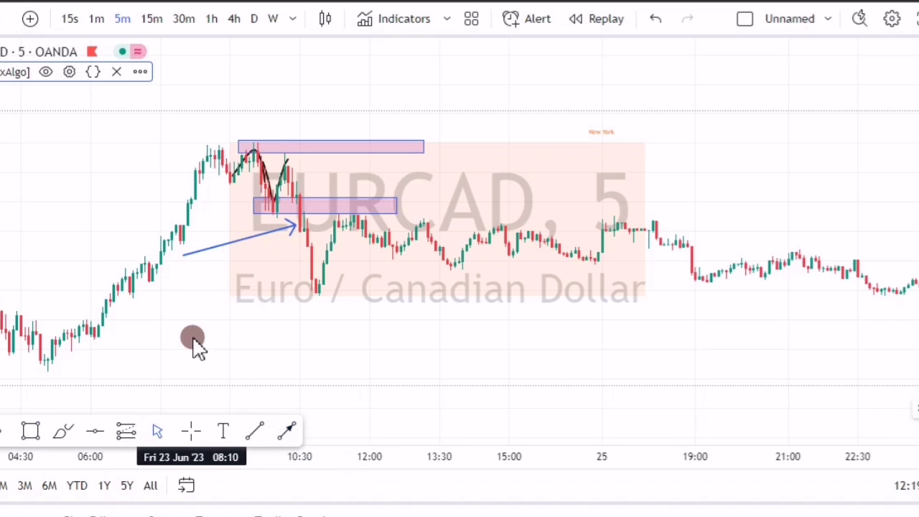
Step: Measure the 23 June price drop from just below the swing-low rectangle to the session low
scroll(558, 352, "down", 3)
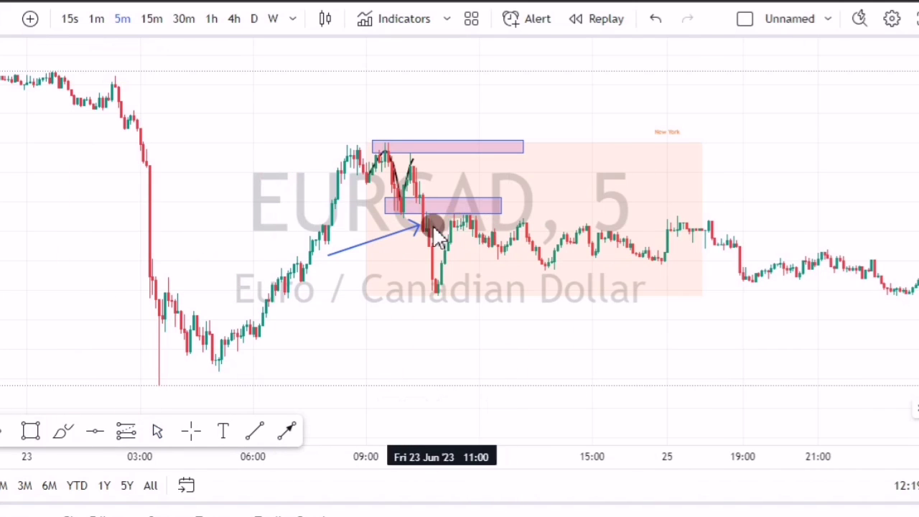
left_click_drag(429, 214, 479, 295)
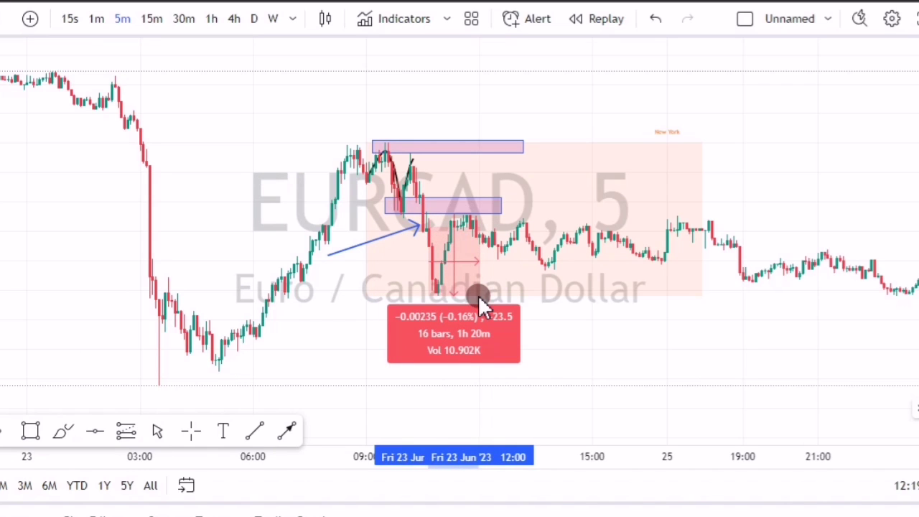
left_click(594, 324)
Step: Mark the 22 June New York swing low with a rectangle from 09:05 to 11:50 and the swing high with one from 09:30 to about 14:00
left_click_drag(108, 201, 678, 267)
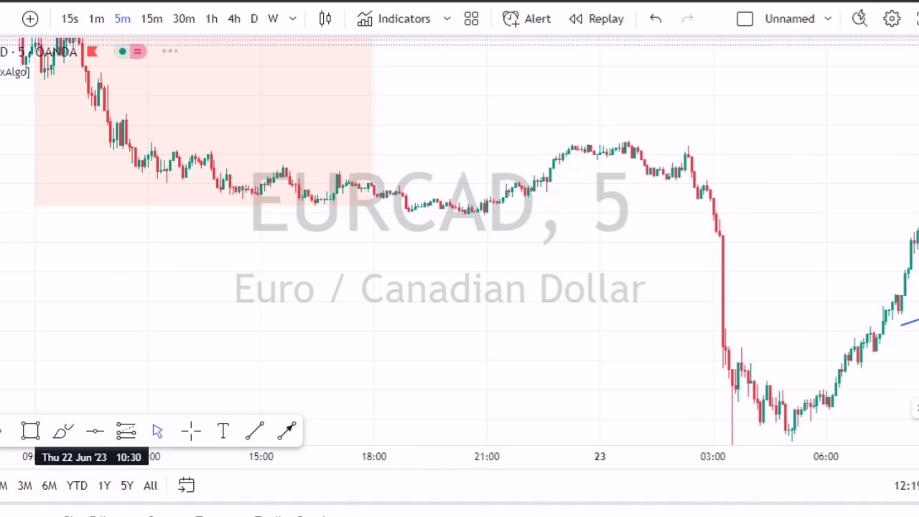
mouse_move(30, 173)
left_mouse_down()
mouse_move(77, 234)
mouse_move(238, 325)
left_mouse_up()
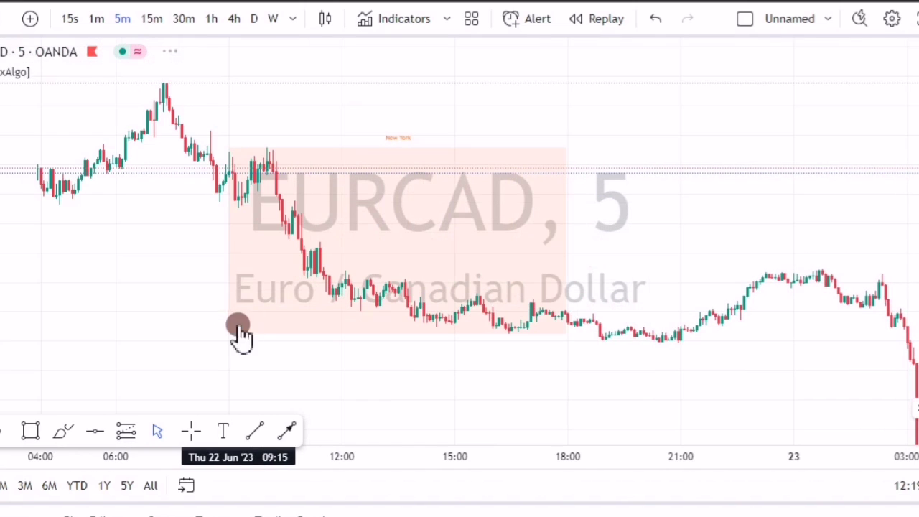
left_click(32, 430)
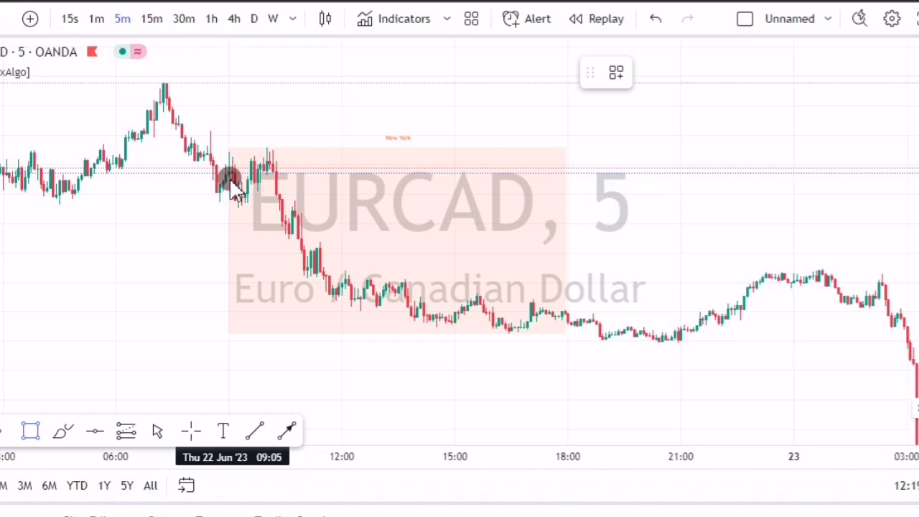
left_click_drag(266, 209, 336, 205)
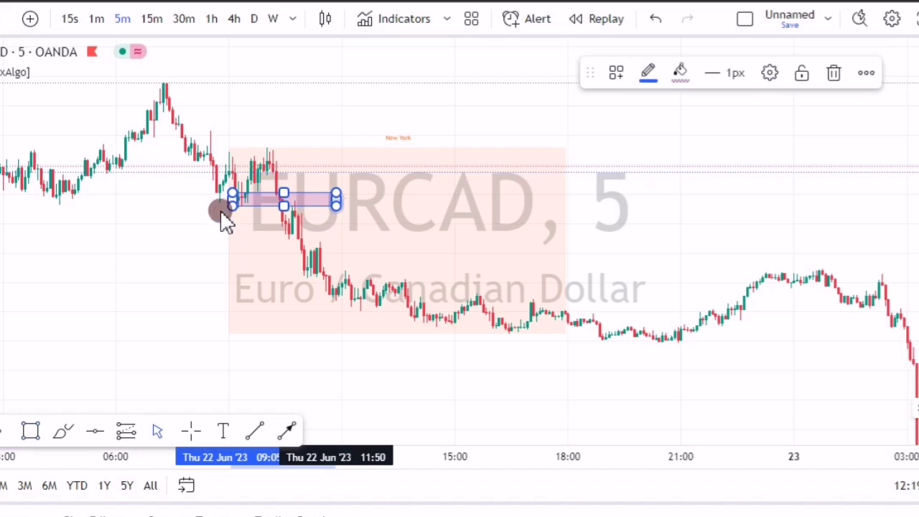
left_click(30, 429)
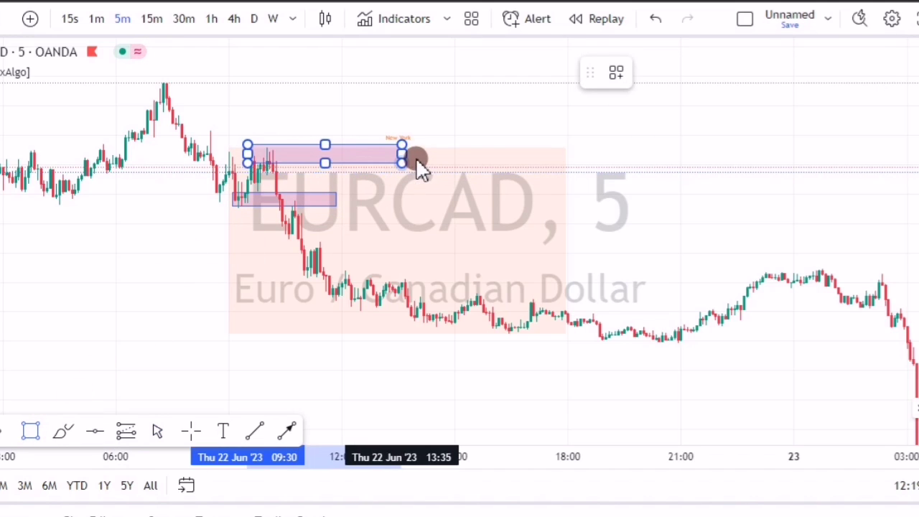
left_click(417, 156)
left_click(181, 239)
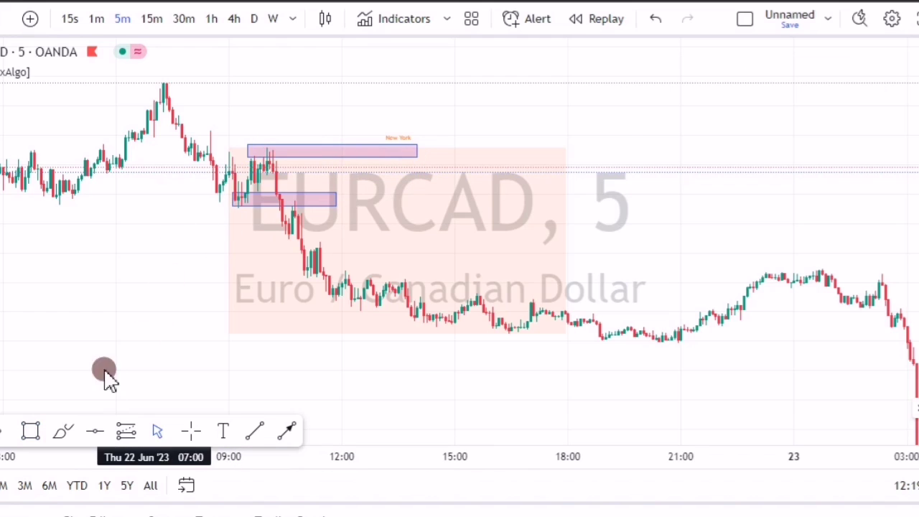
Step: Draw an arrow from about 06:30 to 10:25 on 22 June, pointing at the breakout candles below the swing-low rectangle
left_click(288, 430)
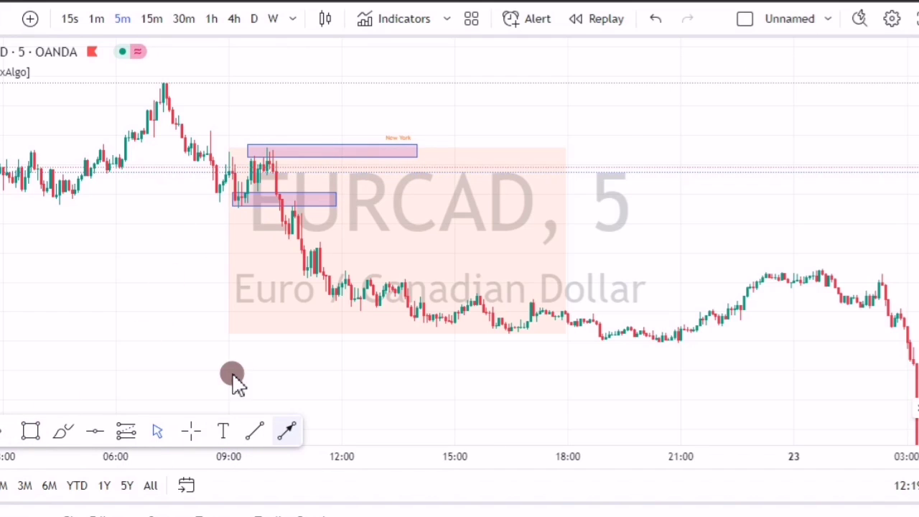
left_click(134, 331)
left_click(253, 266)
left_click_drag(265, 245, 282, 234)
left_click(111, 248)
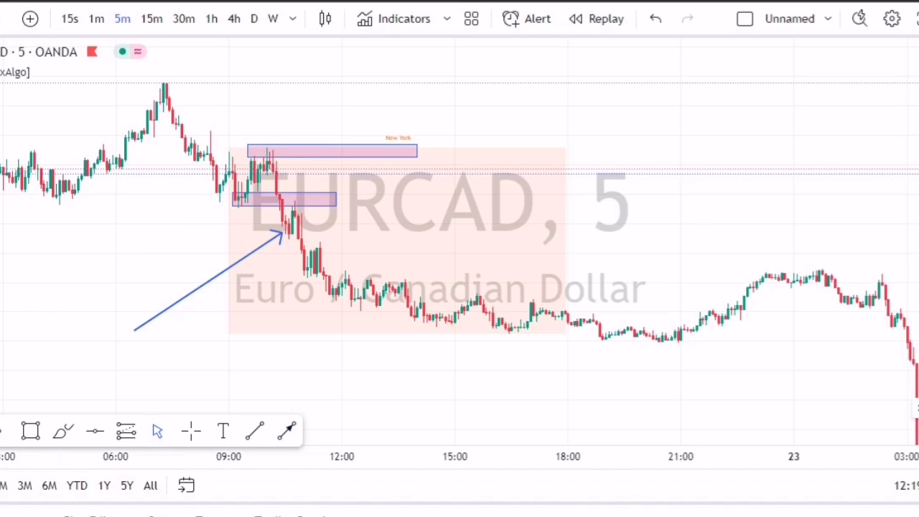
Step: Measure the 22 June price drop from the breakout below the swing-low rectangle to near the session low
left_click_drag(292, 231, 519, 325)
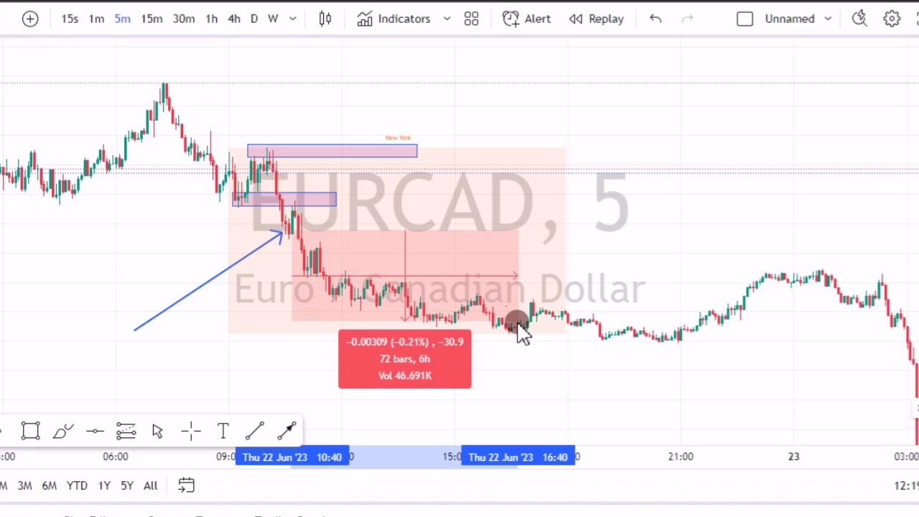
left_click_drag(522, 332, 529, 339)
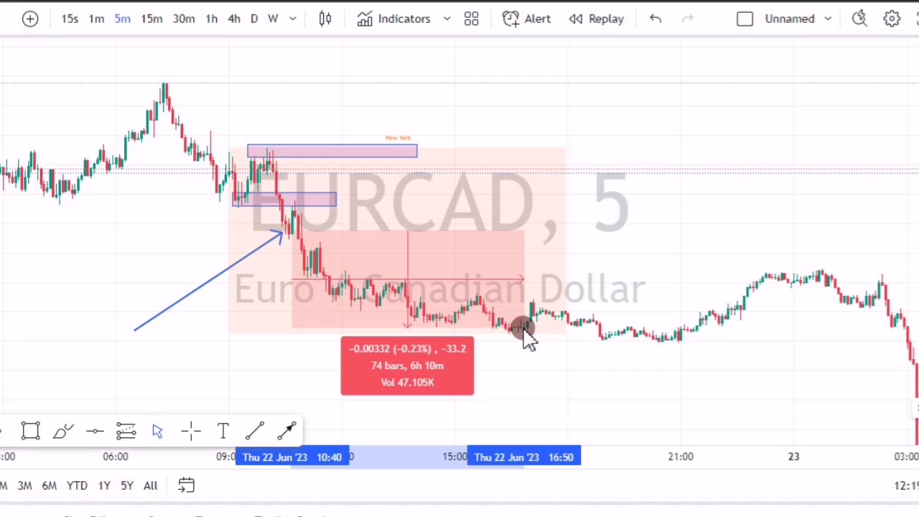
left_click(126, 253)
Step: Trace the 21 June swing low after the New York open with the brush and mark it with a rectangle from 09:10 to 12:30
left_click_drag(47, 270, 561, 304)
left_click_drag(312, 279, 606, 252)
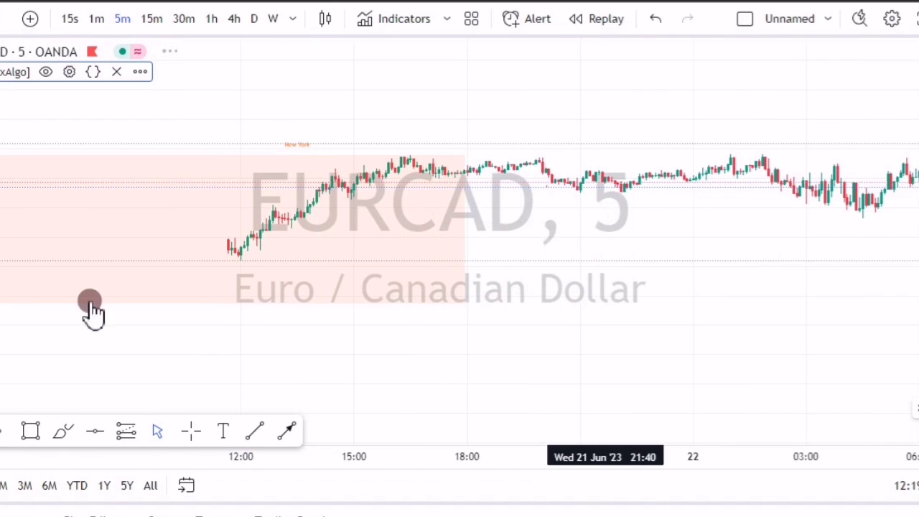
left_click_drag(187, 333, 214, 331)
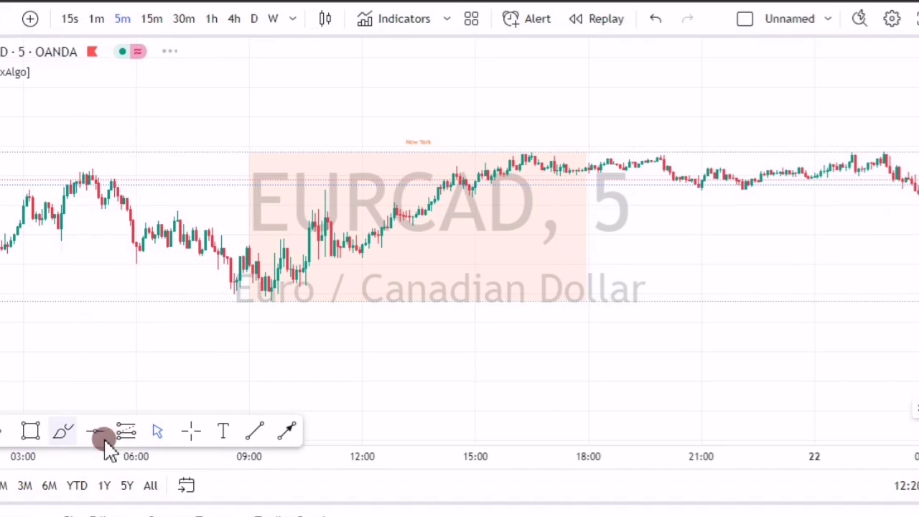
left_click(60, 433)
mouse_move(247, 256)
left_mouse_down()
mouse_move(273, 300)
mouse_move(281, 265)
left_mouse_up()
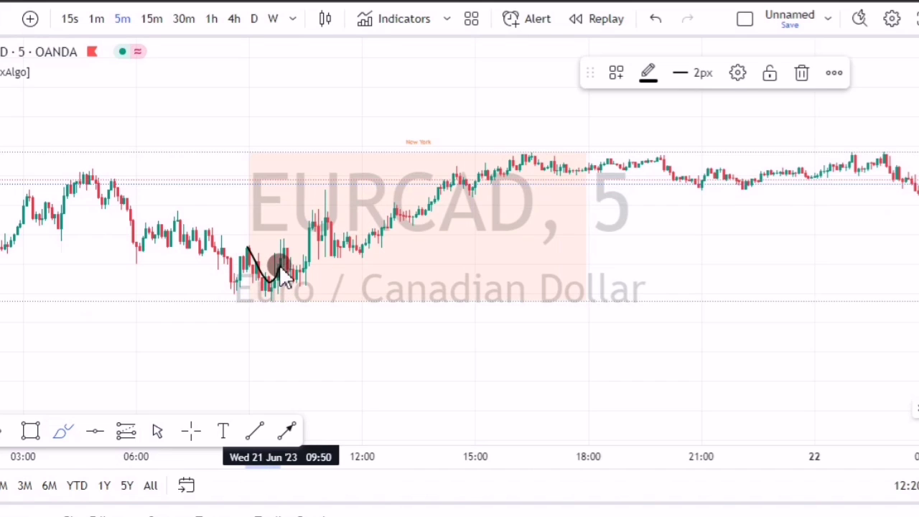
left_click(22, 426)
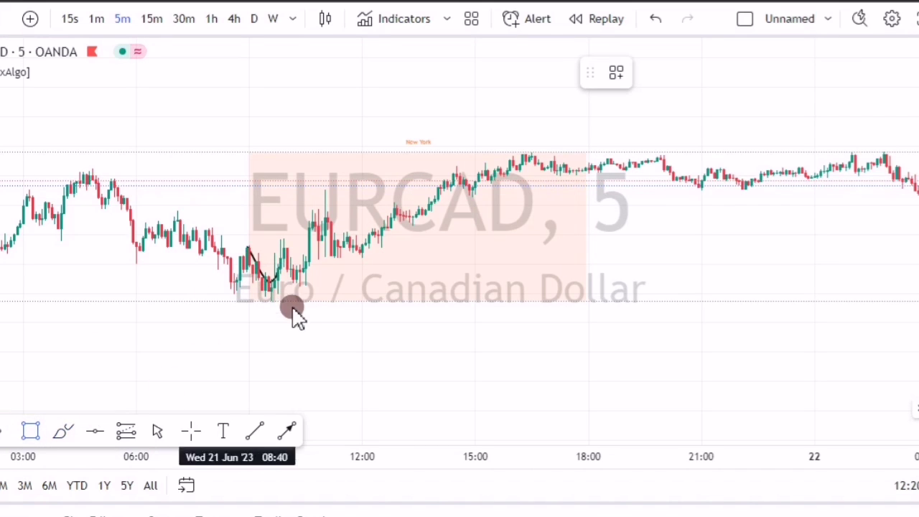
left_click_drag(255, 299, 335, 286)
left_click(382, 300)
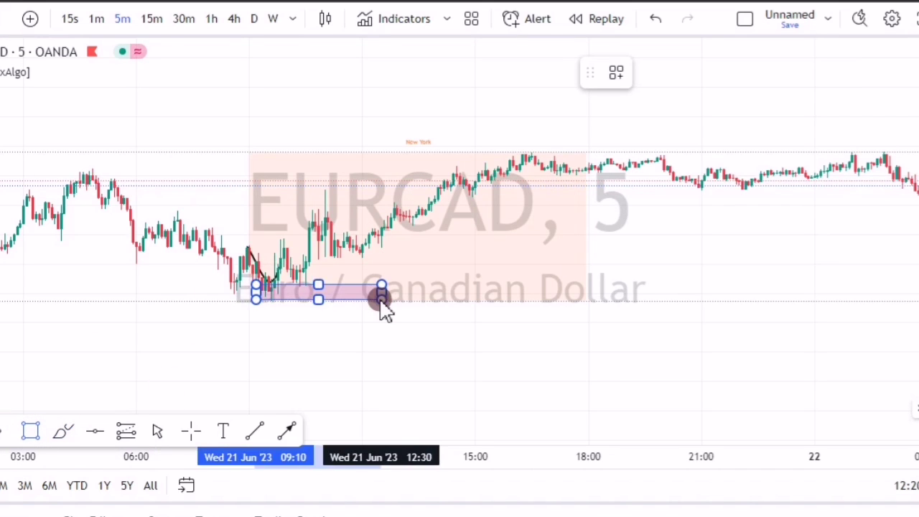
left_click(269, 319)
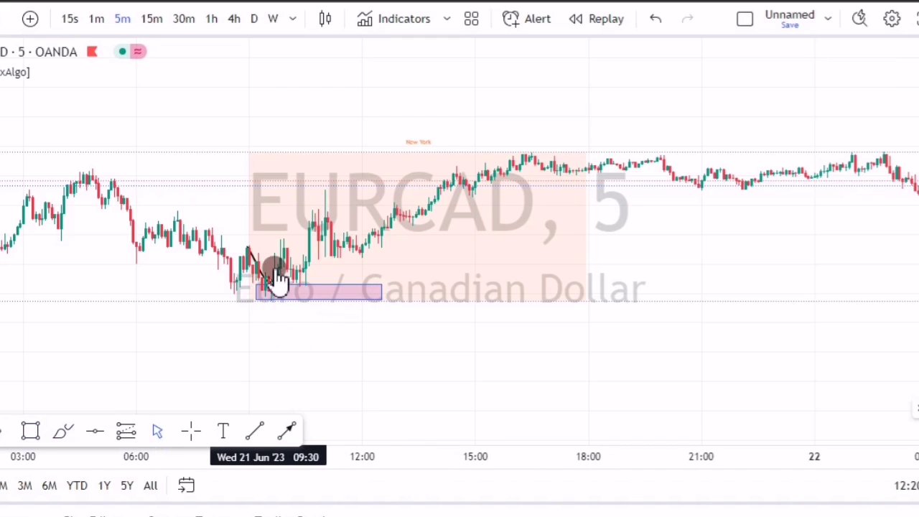
Step: Trace the 21 June swing high after the New York open with the brush and mark it with a rectangle from about 09:25 to 14:05
left_click(62, 430)
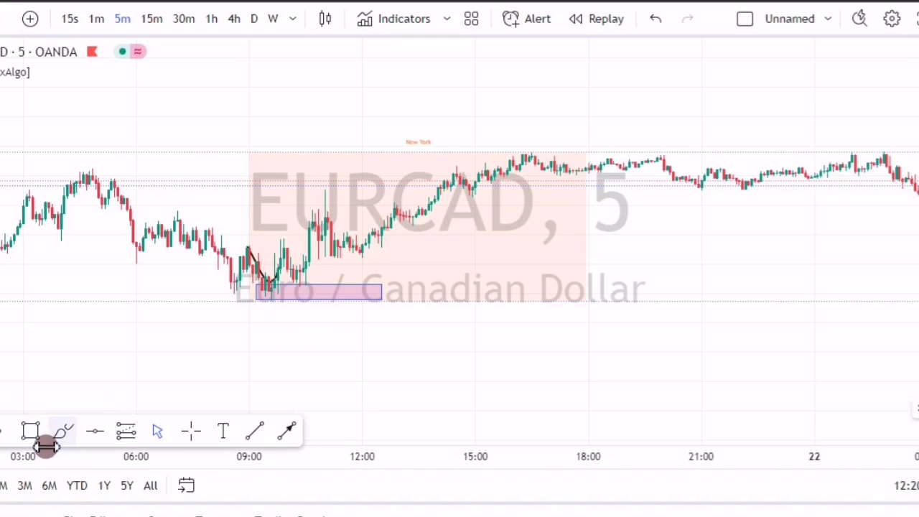
mouse_move(268, 278)
left_mouse_down()
mouse_move(279, 245)
mouse_move(296, 272)
left_mouse_up()
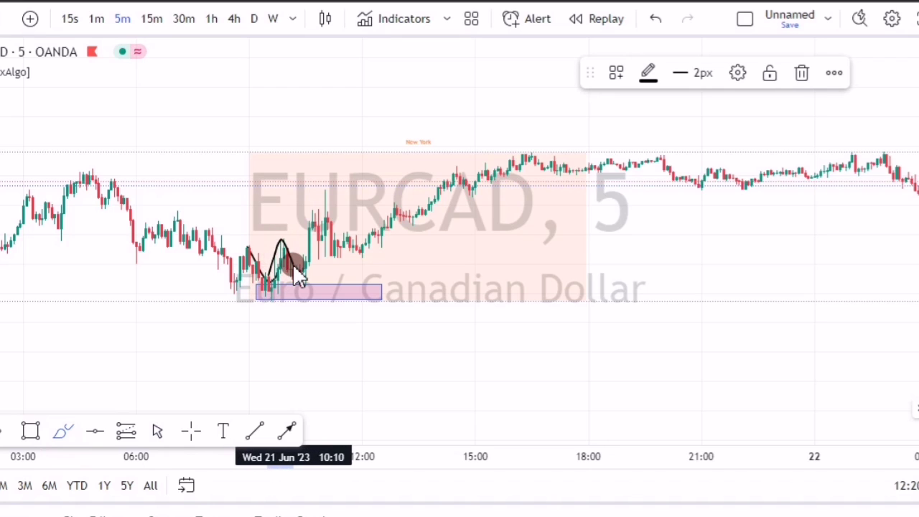
left_click(22, 431)
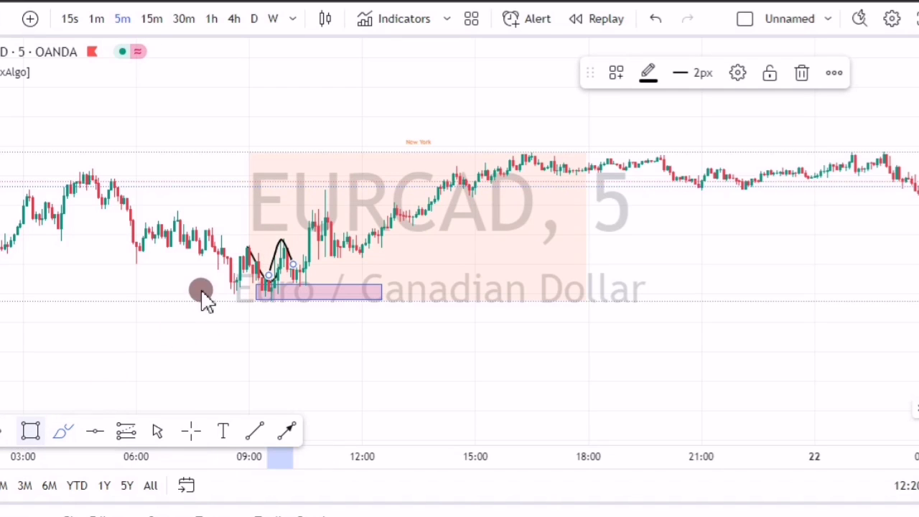
mouse_move(265, 239)
left_mouse_down()
mouse_move(402, 263)
mouse_move(441, 254)
left_mouse_up()
left_click(222, 318)
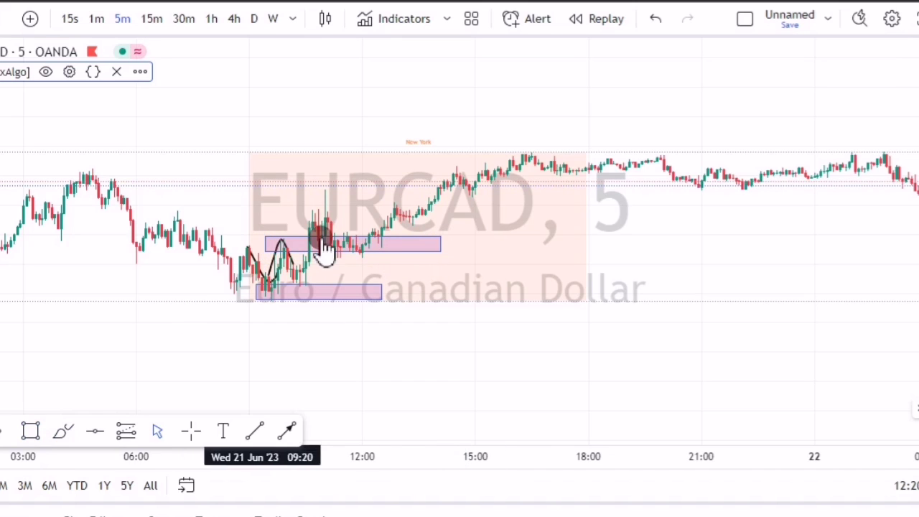
Step: Draw an arrow from about 09:20 to 10:45 on 21 June, pointing at the breakout candles above the swing-high rectangle
left_click(286, 431)
left_click_drag(263, 180, 314, 225)
left_click(234, 193)
Step: Measure the 21 June price rise from the breakout above the swing-high rectangle to near the session high
left_click_drag(688, 314, 660, 377)
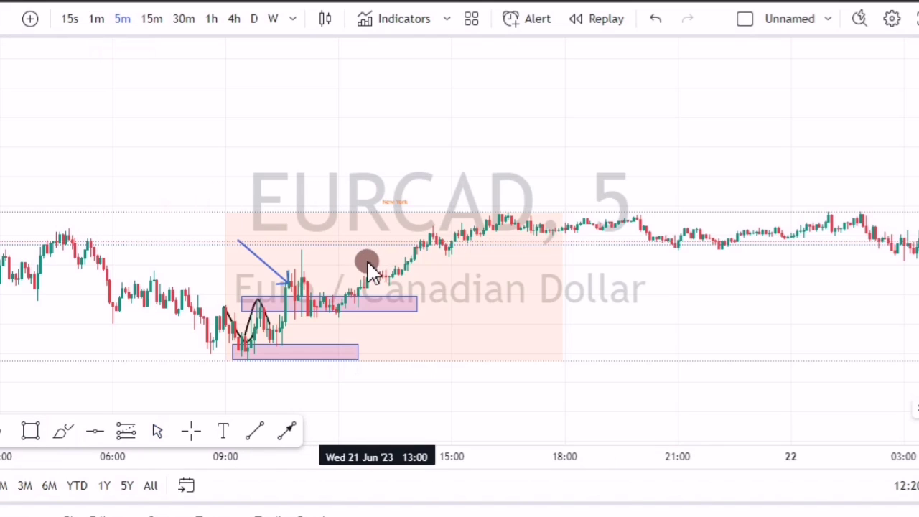
left_click(299, 281, "shift")
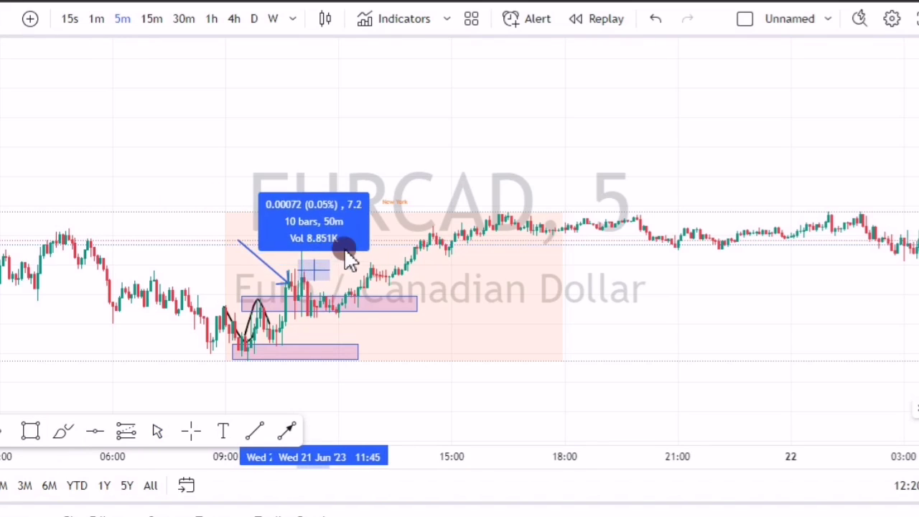
left_click(512, 225)
left_click(589, 281)
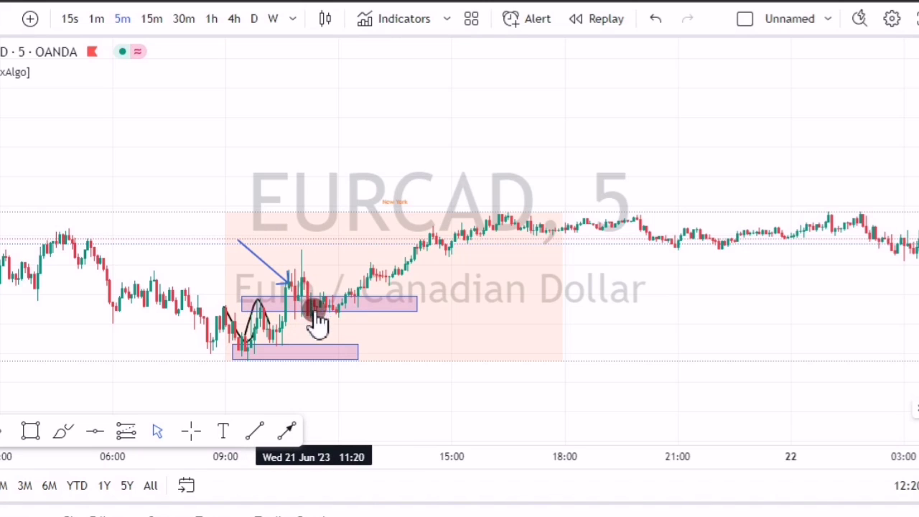
Step: Trace the 20 June swing low after the New York open with the brush and mark it with a rectangle from about 08:55 to 18:05
left_click_drag(323, 331, 685, 263)
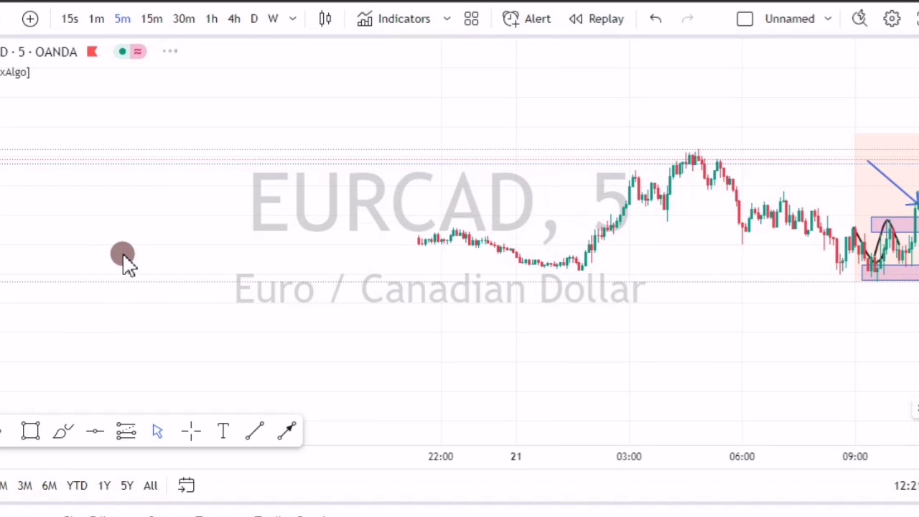
left_click_drag(273, 276, 523, 285)
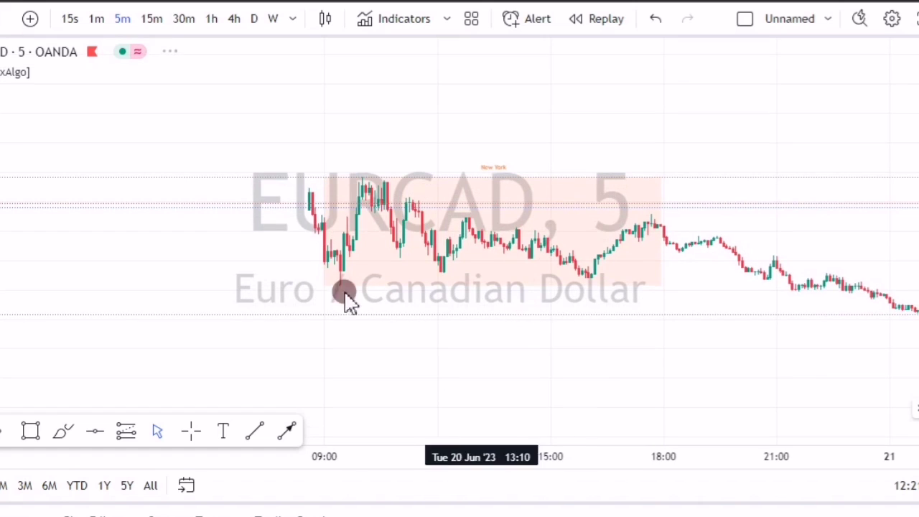
left_click_drag(241, 266, 245, 305)
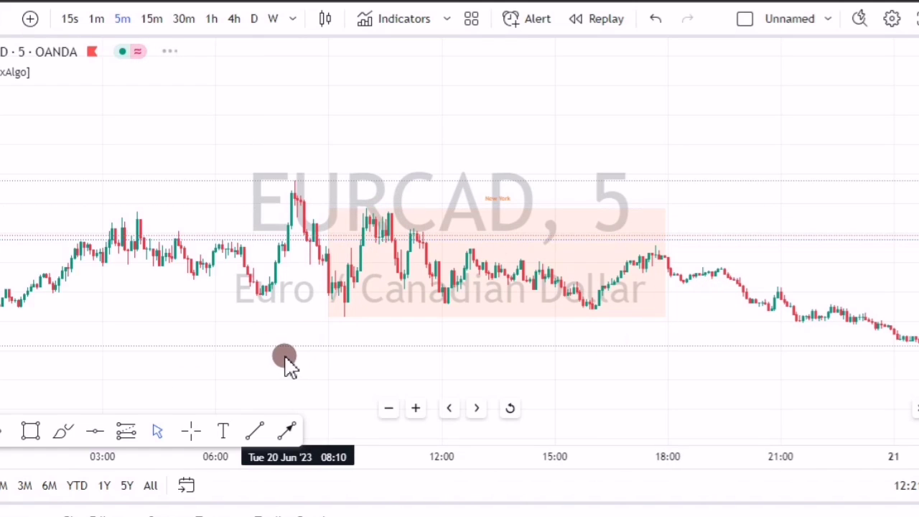
left_click(71, 432)
mouse_move(318, 256)
left_mouse_down()
mouse_move(328, 248)
mouse_move(342, 301)
left_mouse_up()
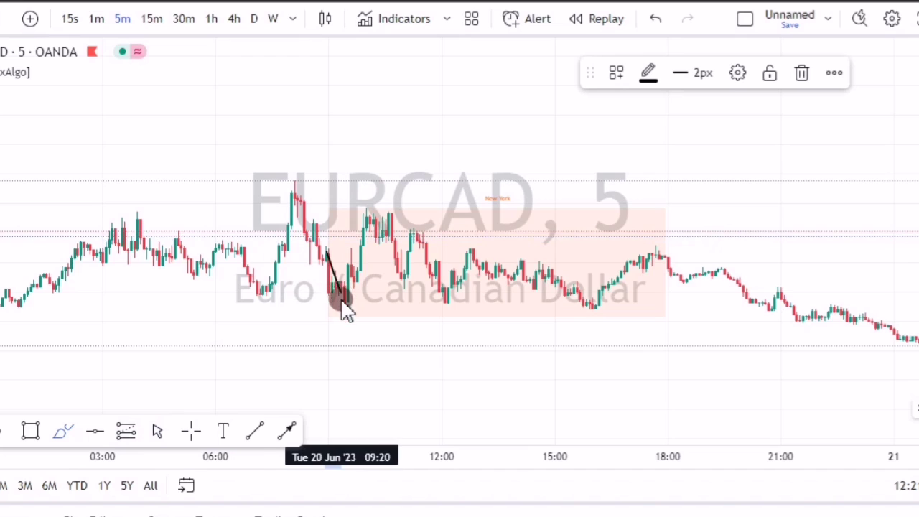
left_click_drag(350, 267, 351, 259)
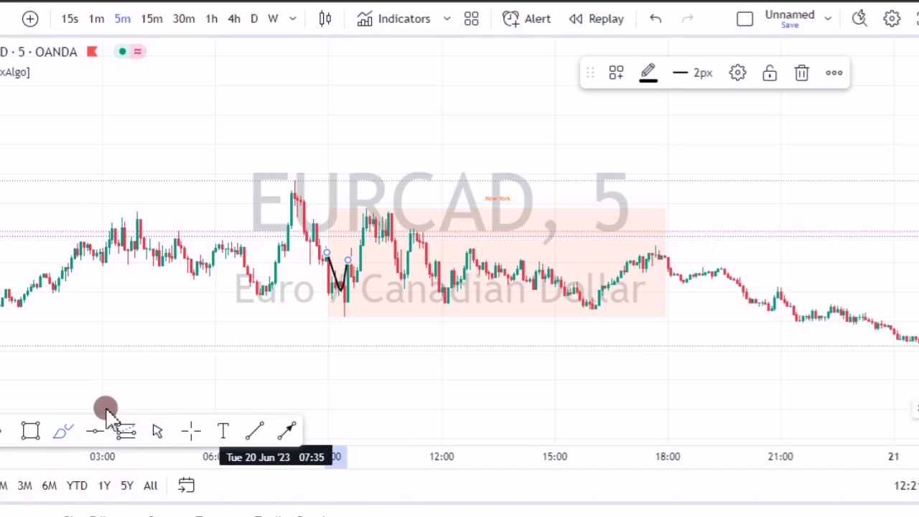
left_click(30, 431)
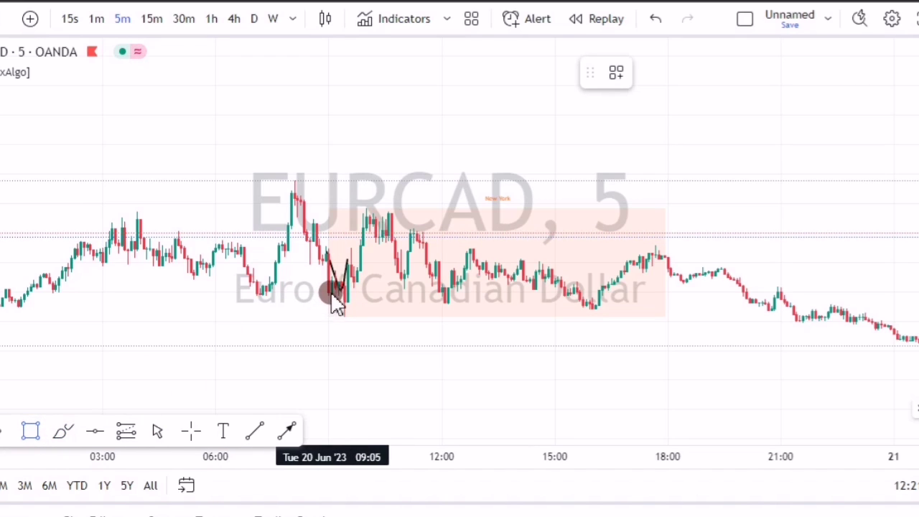
left_click_drag(329, 291, 670, 316)
left_click(500, 348)
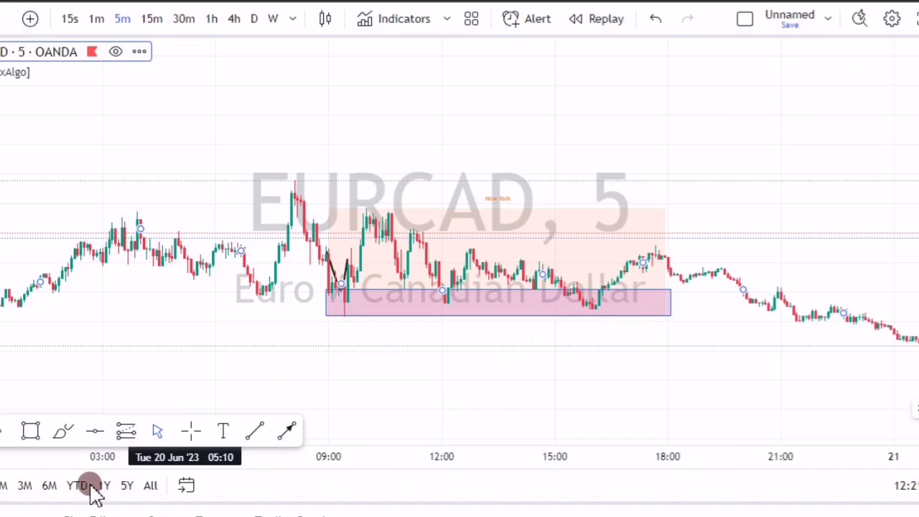
Step: Trace the first minor 20 June swing high with the brush and mark it with a small rectangle from 09:30 to 10:30
left_click(86, 429)
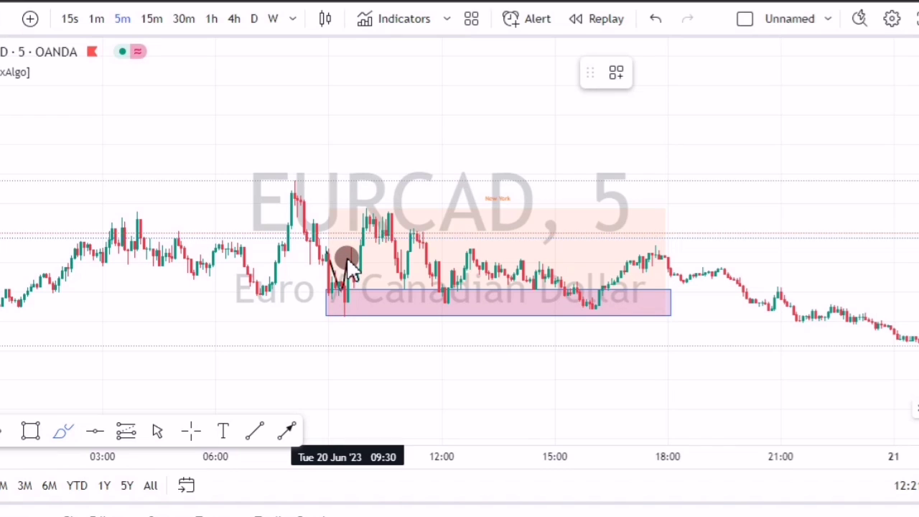
left_click_drag(346, 256, 352, 248)
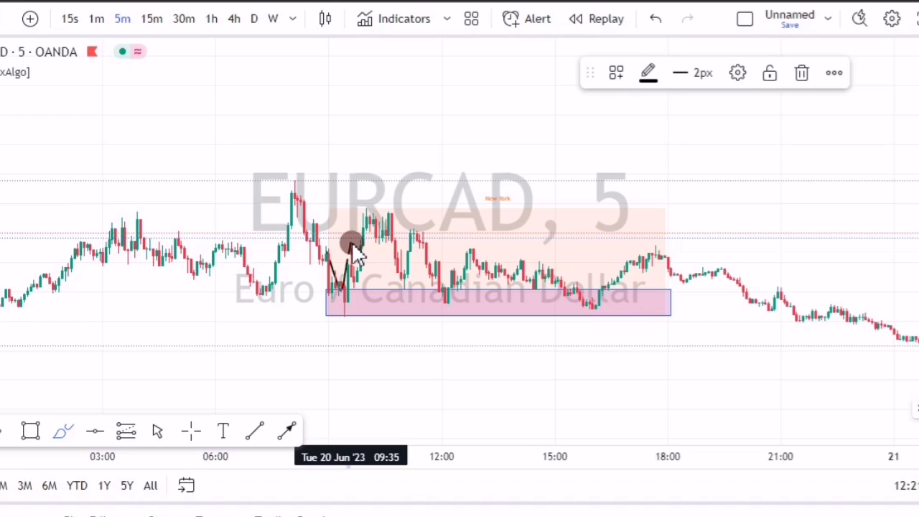
left_click_drag(352, 244, 363, 291)
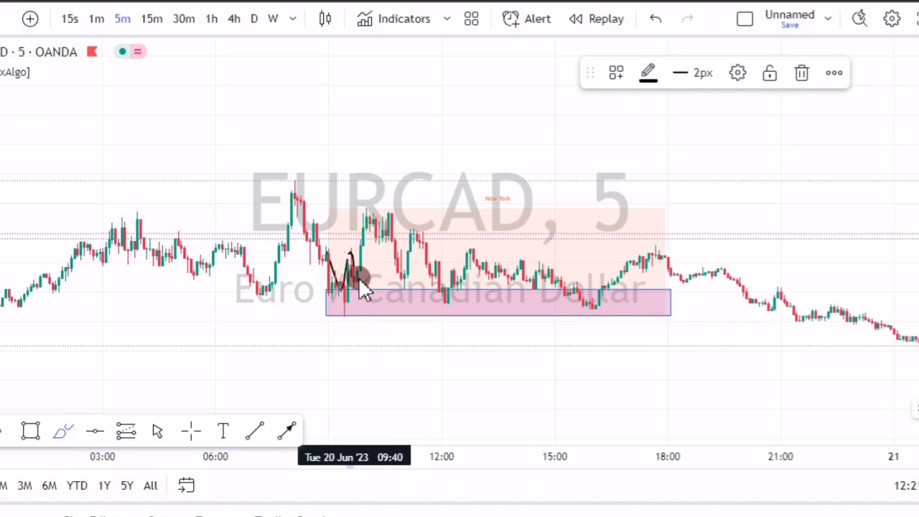
left_click(63, 431)
left_click(36, 434)
left_click(352, 253)
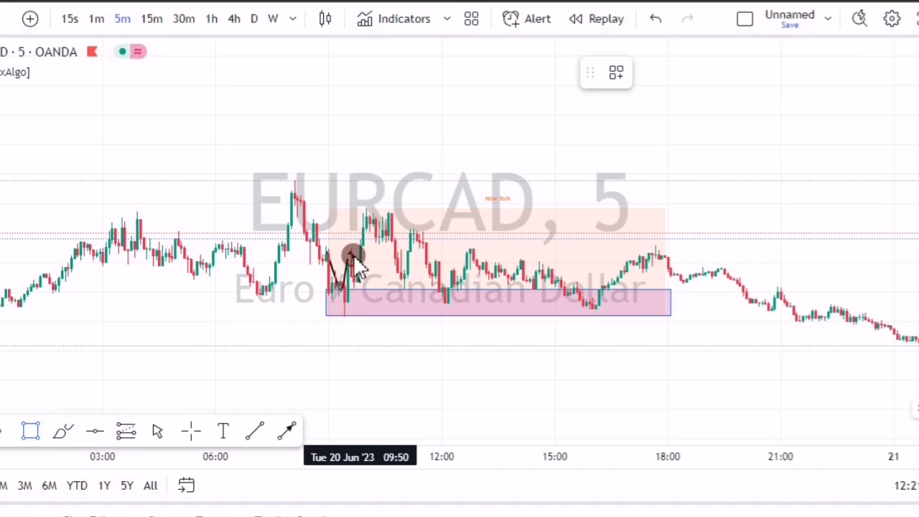
left_click_drag(352, 251, 388, 252)
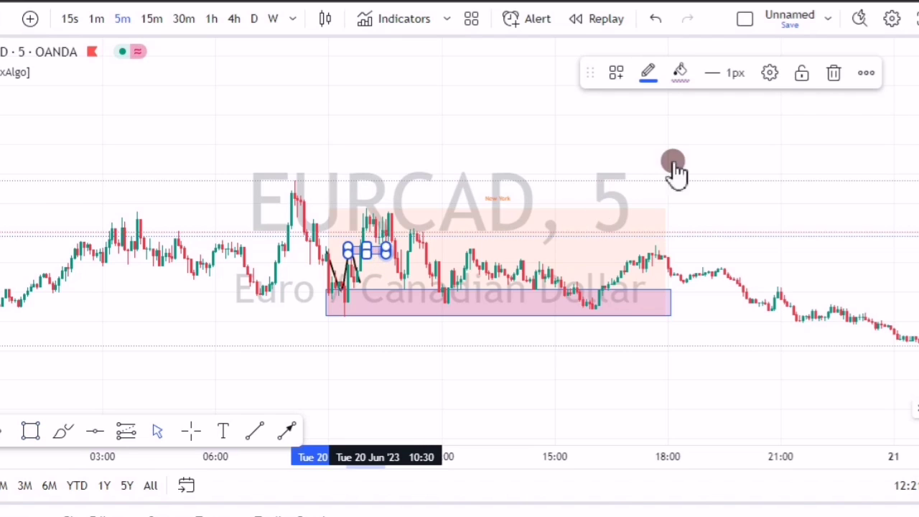
Step: Remove the small 20 June swing-high rectangle and undo the brush trace of that minor high
left_click(831, 82)
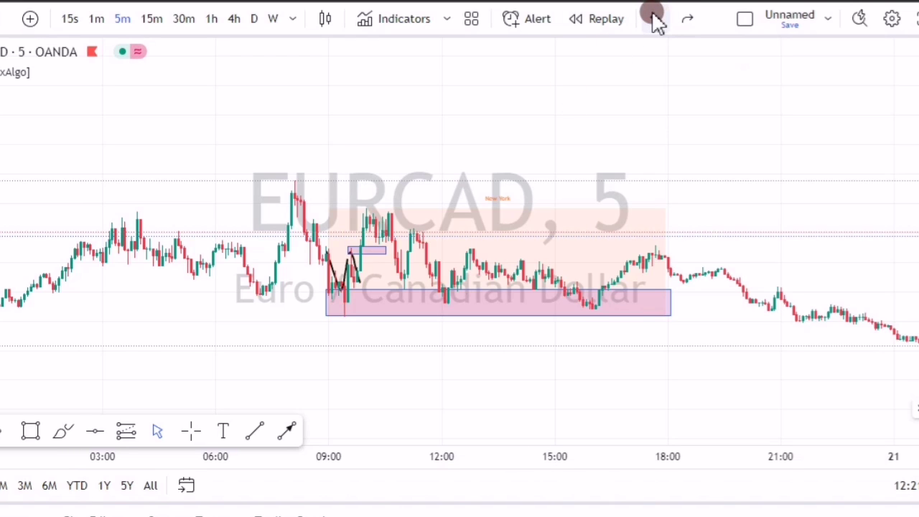
left_click(655, 19)
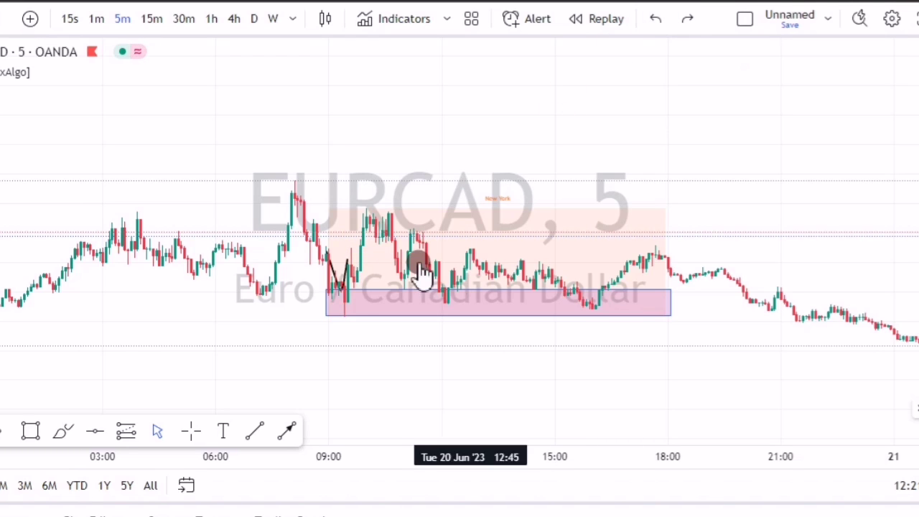
left_click(363, 277)
left_click(365, 302)
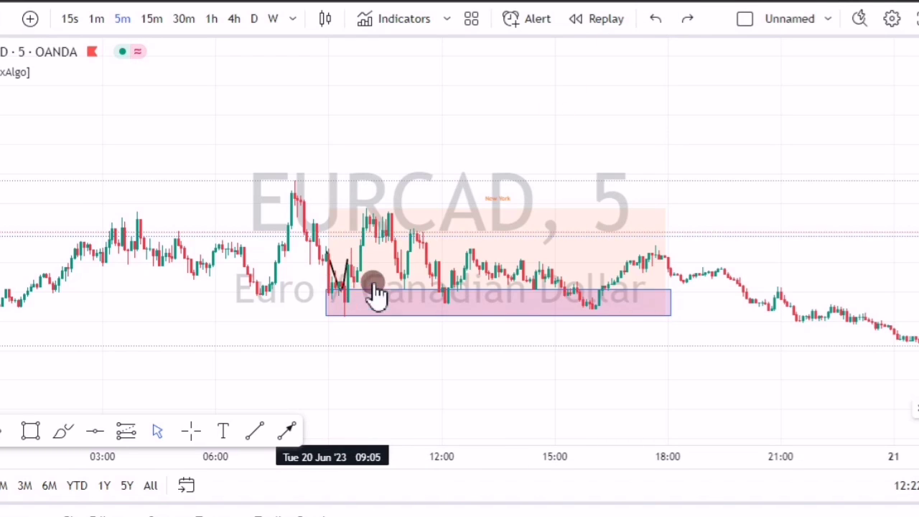
left_click(358, 280)
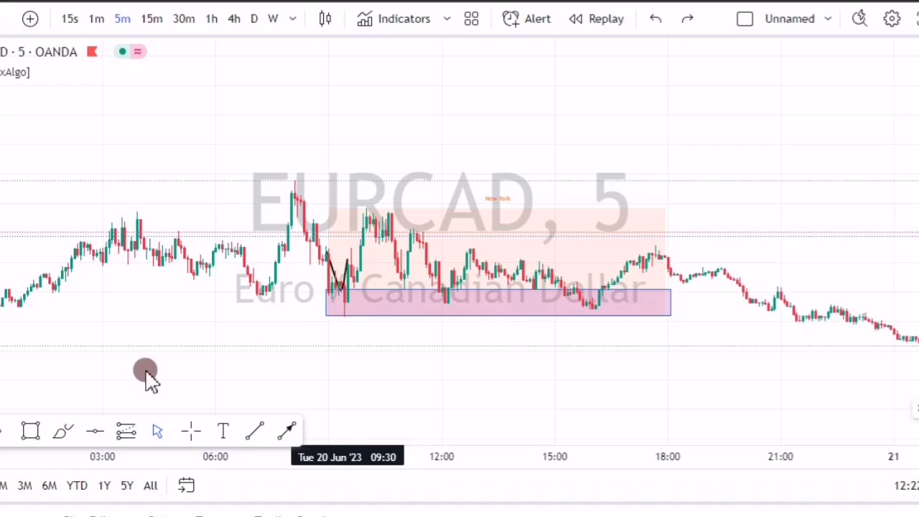
Step: Trace the larger 20 June swing high with the brush and mark it with a rectangle from 09:30 to 16:50
left_click(79, 433)
mouse_move(344, 284)
left_mouse_down()
mouse_move(368, 204)
mouse_move(400, 271)
left_mouse_up()
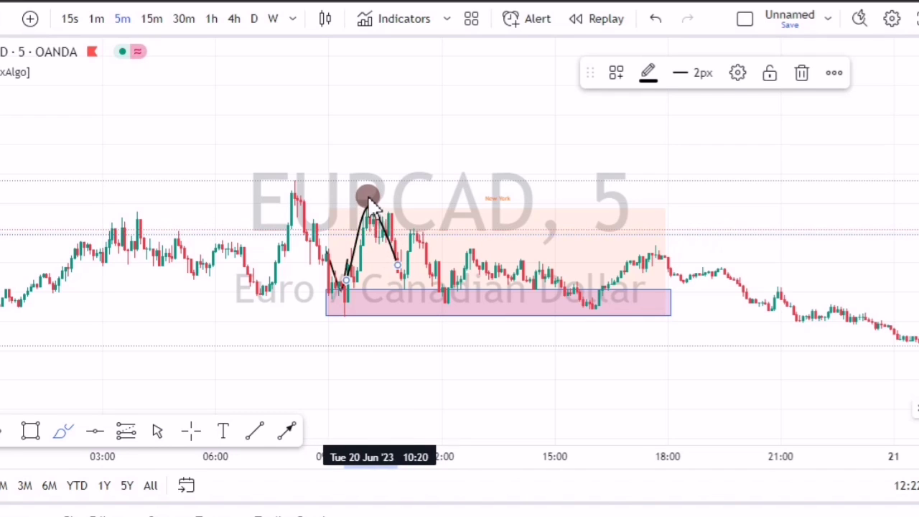
left_click(33, 431)
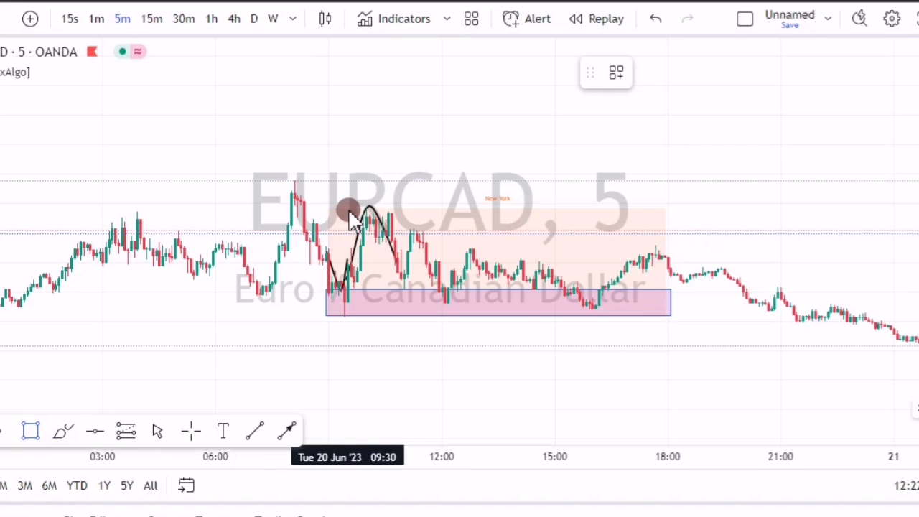
mouse_move(400, 215)
left_mouse_down()
mouse_move(544, 211)
mouse_move(622, 224)
left_mouse_up()
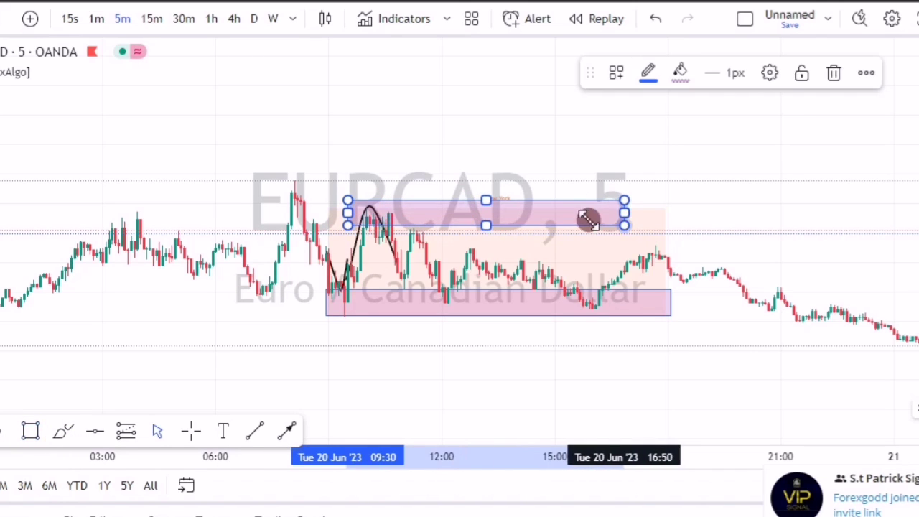
left_click(359, 180)
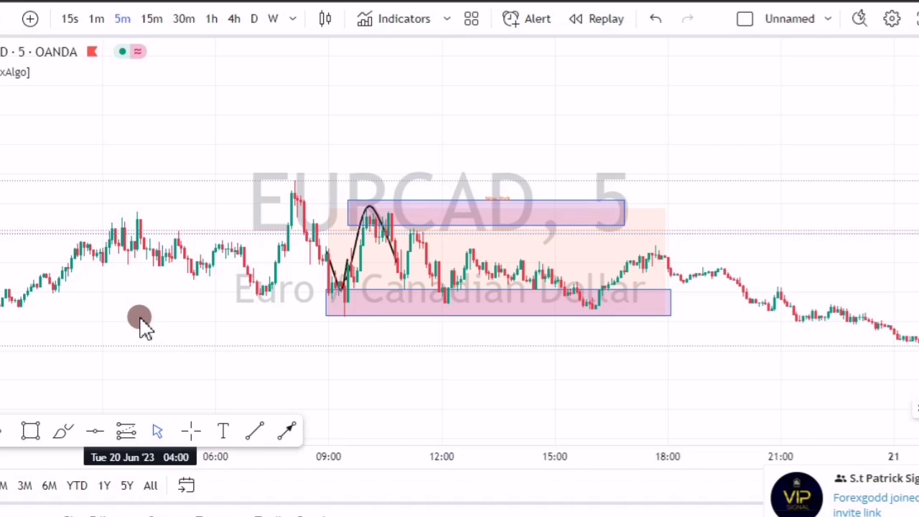
Step: Bring the 19 June New York session into view on the chart
scroll(140, 321, "down", 3)
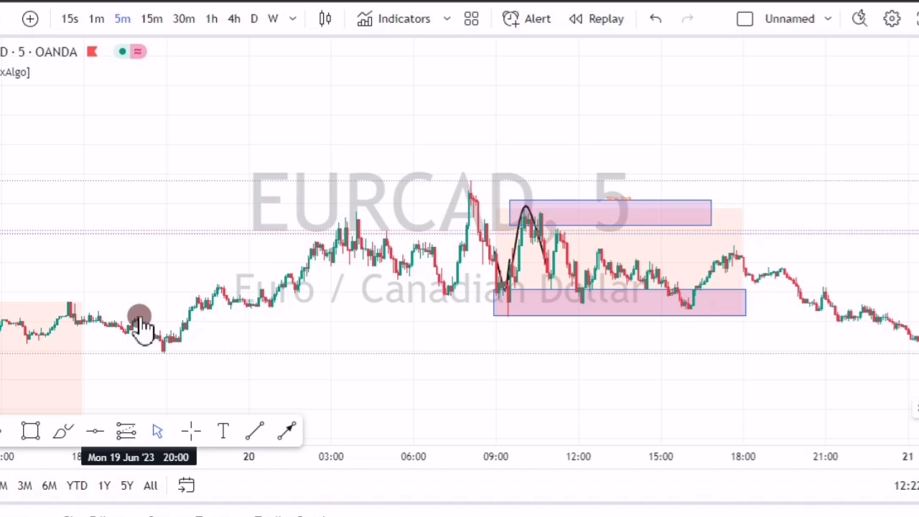
left_click_drag(154, 155, 369, 120)
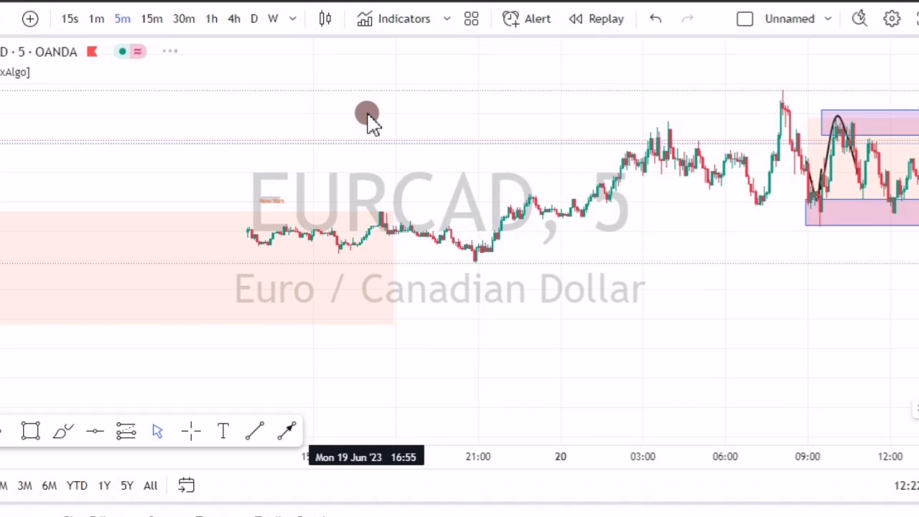